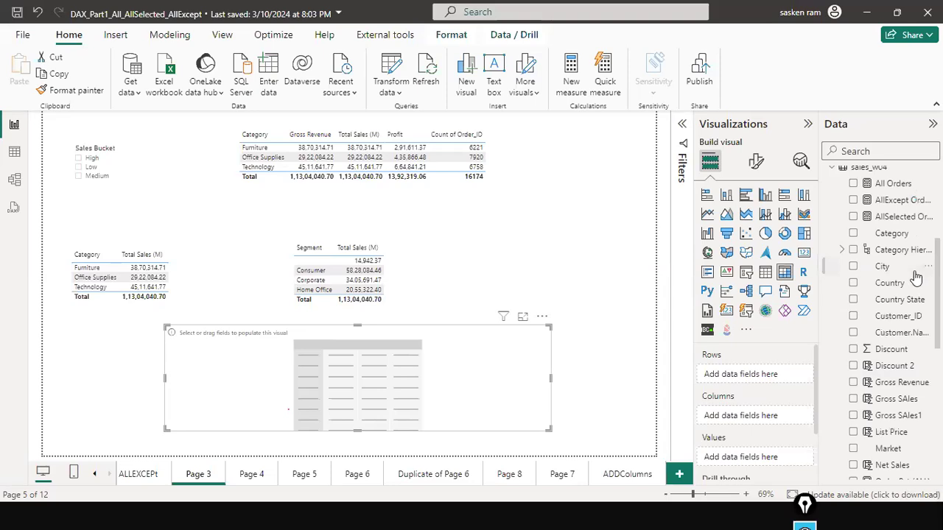
# Step: Add the Category field from sales_w04 to the rows of the empty matrix
pyautogui.scroll(-3, 917, 280)
pyautogui.click(873, 153)
pyautogui.write('categ')
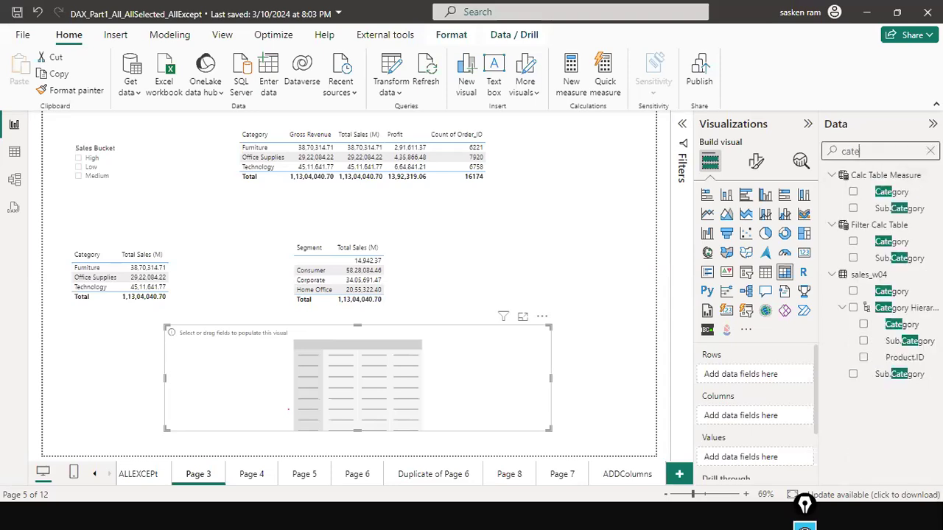
pyautogui.moveTo(889, 293); pyautogui.dragTo(261, 355)
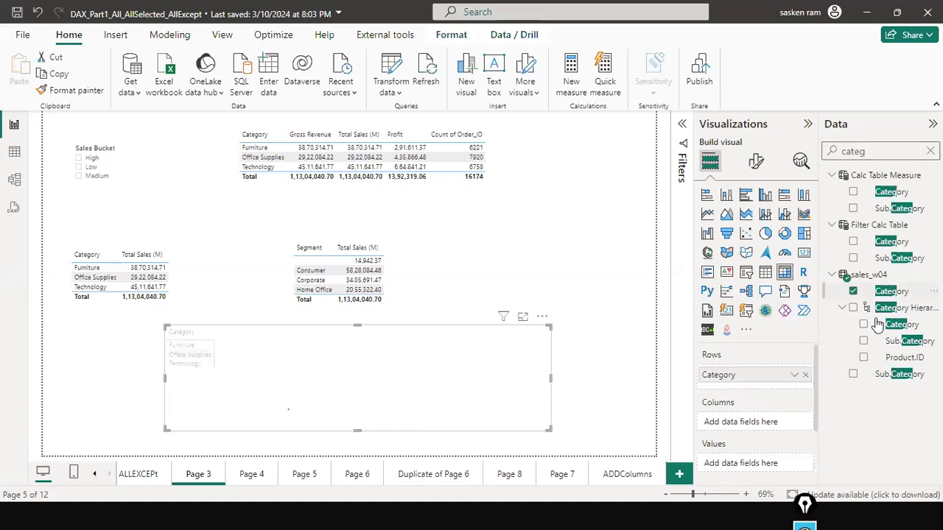
# Step: Add the Total Sales (M) measure from AddColumns Date Table to the matrix values
pyautogui.click(929, 151)
pyautogui.write('se')
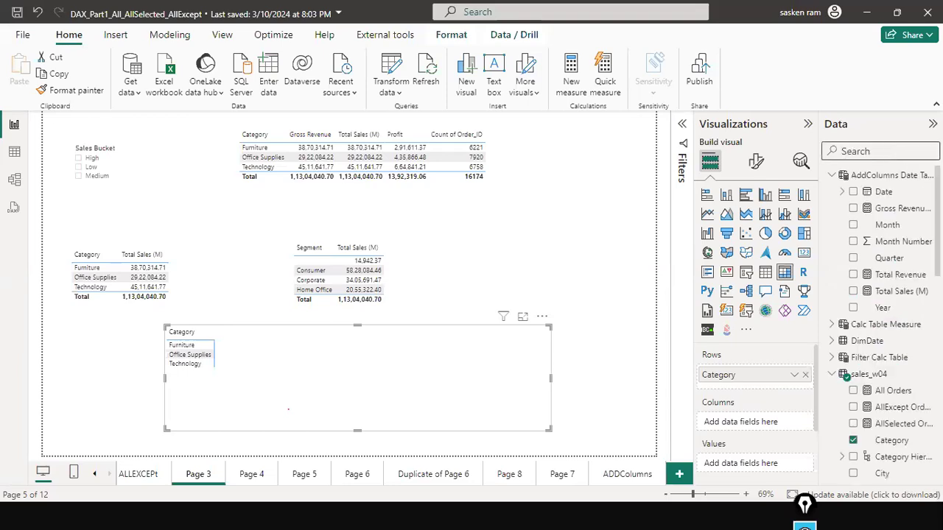
pyautogui.click(929, 150)
pyautogui.write('tot')
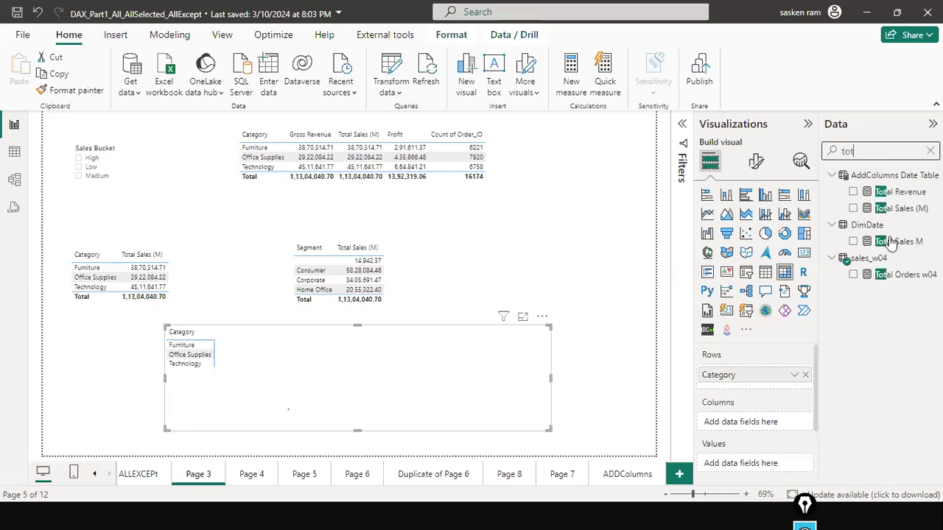
pyautogui.moveTo(906, 211); pyautogui.dragTo(305, 351)
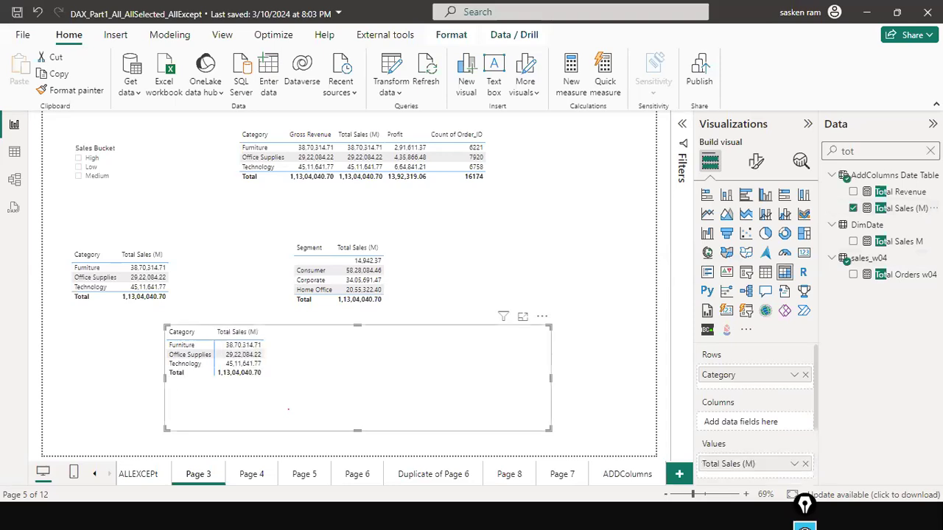
# Step: Find the Quantity field of sales_w04 by searching for "quant", add it to the matrix values, and clear the search
pyautogui.doubleClick(883, 153)
pyautogui.press('BackSpace')
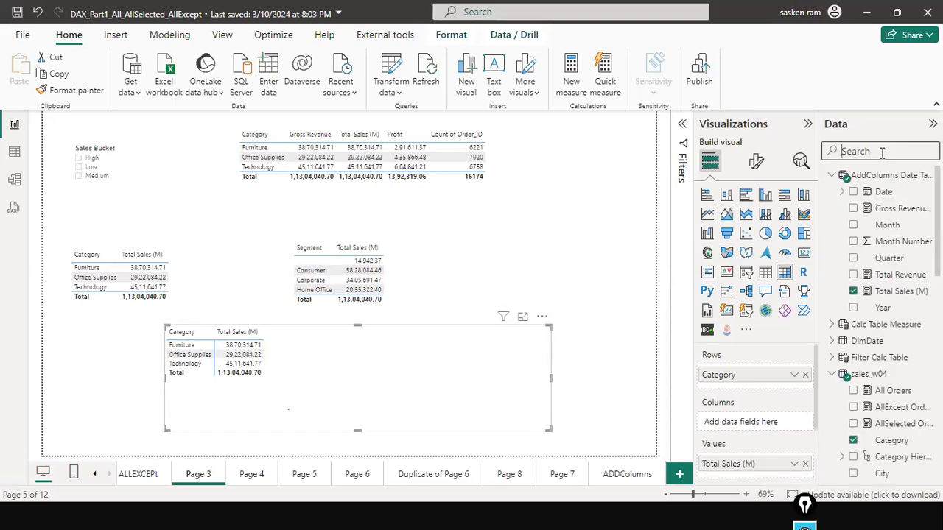
pyautogui.write('qu')
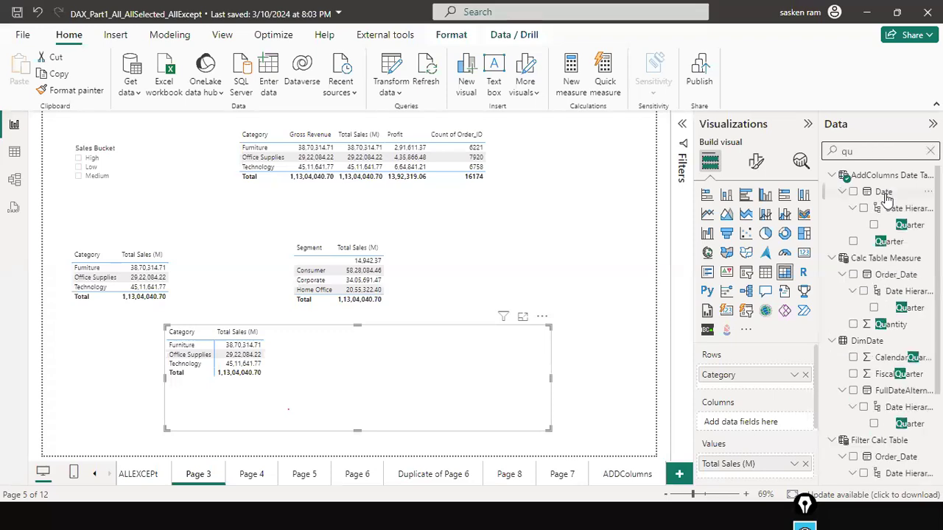
pyautogui.write('s')
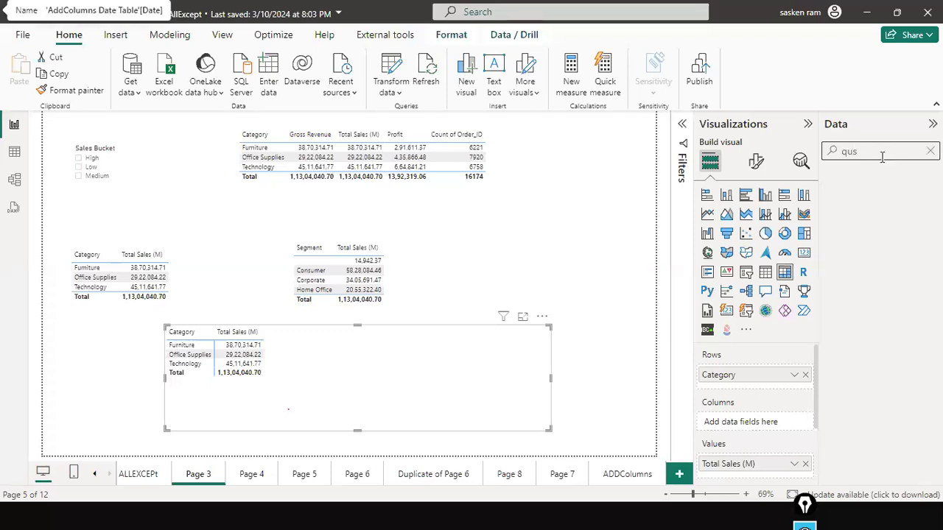
pyautogui.press('BackSpace')
pyautogui.write('a')
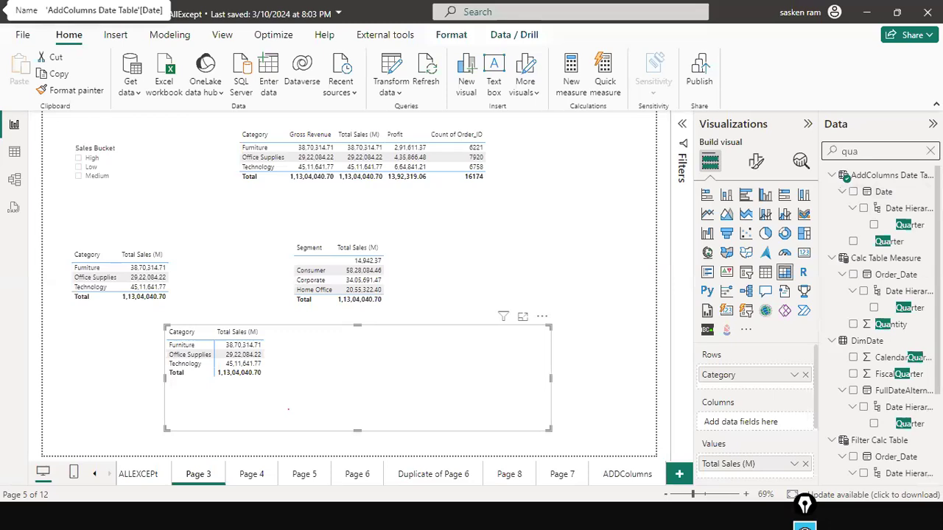
pyautogui.write('nt')
pyautogui.moveTo(891, 258); pyautogui.dragTo(370, 396)
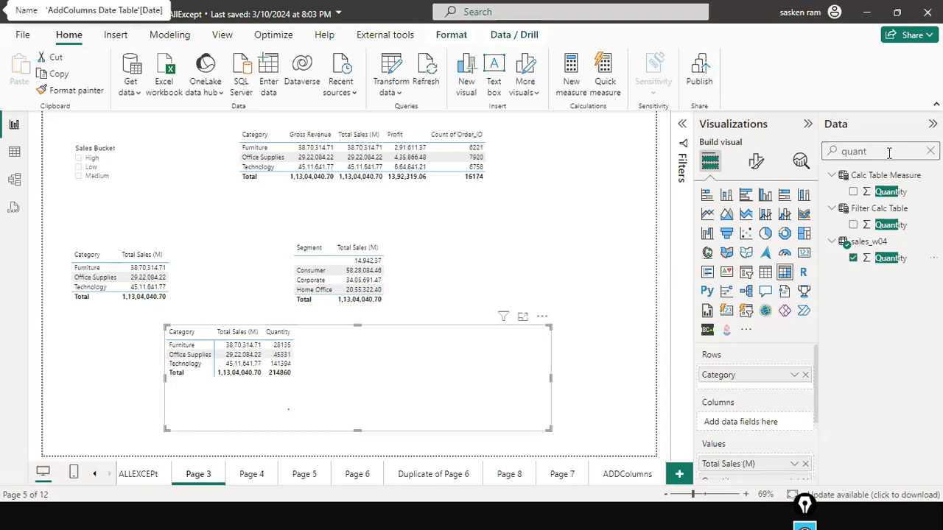
pyautogui.click(930, 151)
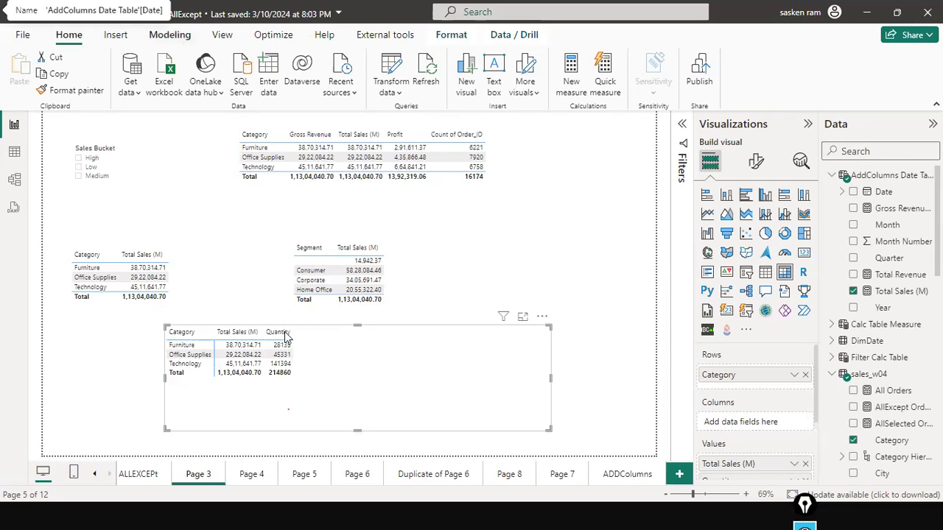
# Step: Search the data fields for "calc" and clear the search
pyautogui.click(168, 37)
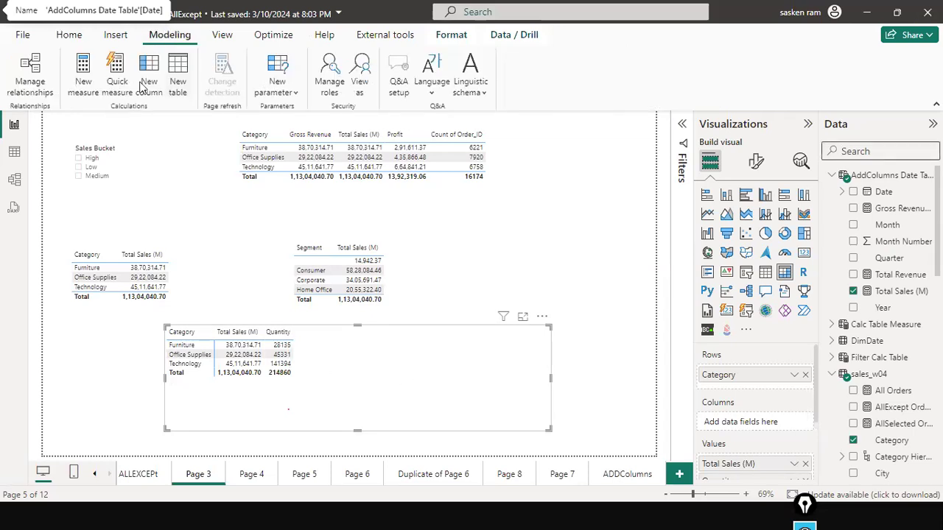
pyautogui.click(867, 150)
pyautogui.write('calcu')
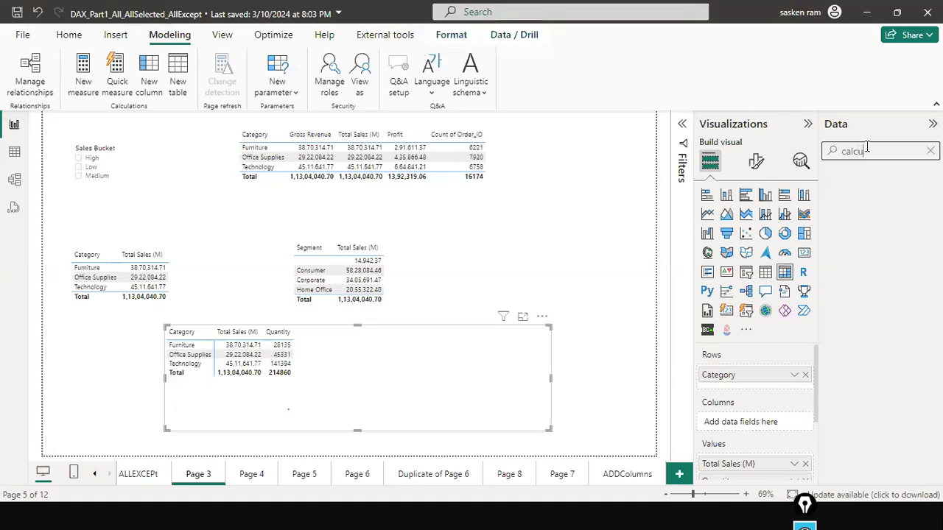
pyautogui.press('BackSpace')
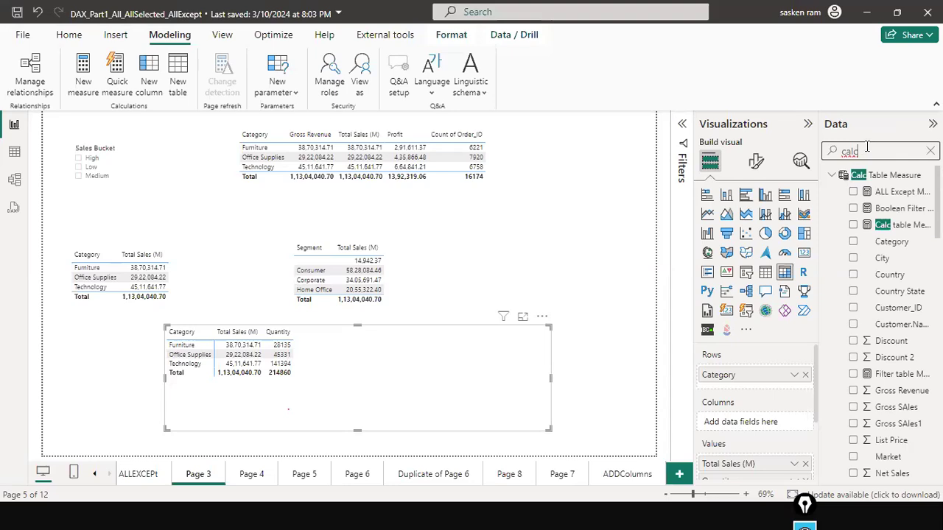
pyautogui.press('BackSpace')
pyautogui.press('BackSpace')
pyautogui.press('BackSpace')
pyautogui.press('BackSpace')
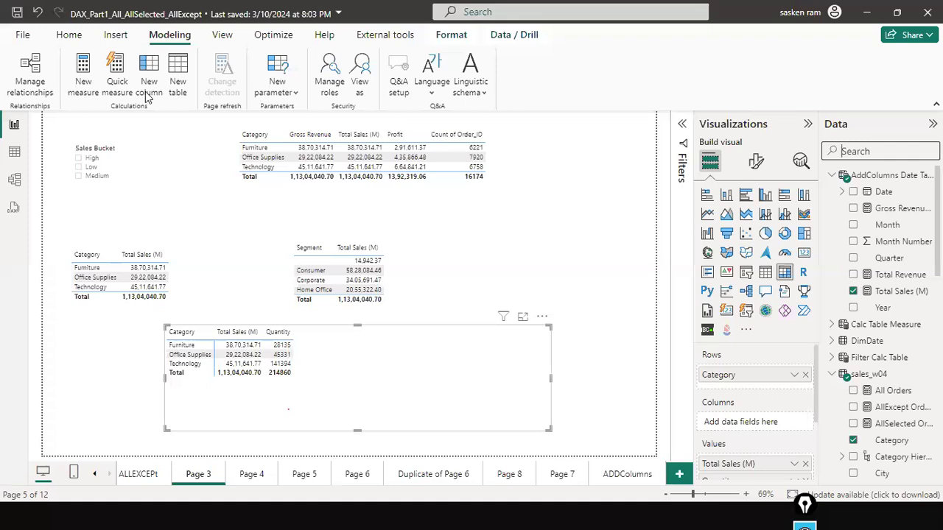
# Step: Create a measure named Total Sales in USA (M) and begin its formula with CALCULATE on [Total Sales M]
pyautogui.click(81, 79)
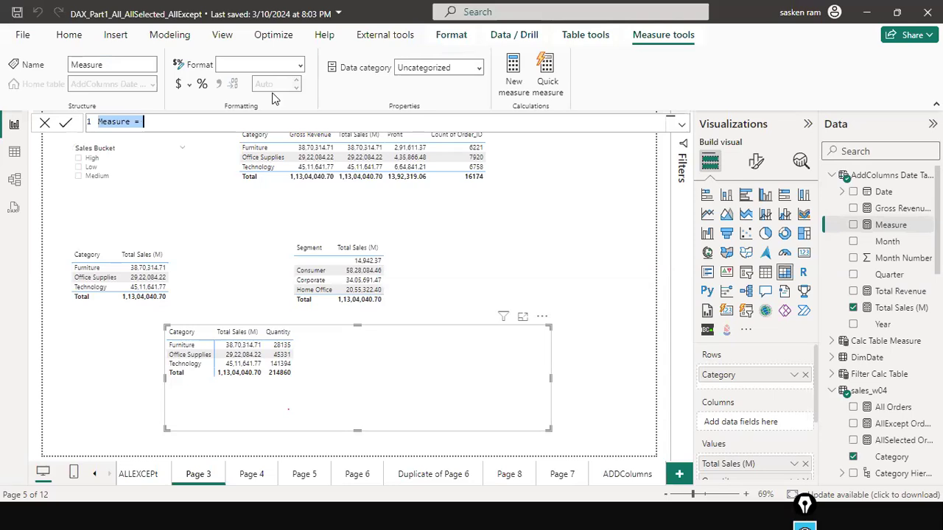
pyautogui.write('Total Sales in ')
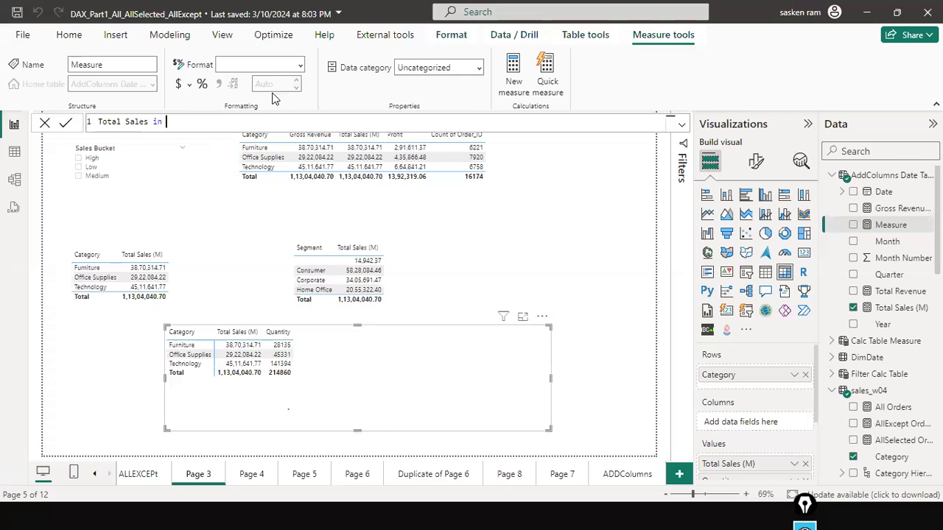
pyautogui.write('USA (M) = CALC')
pyautogui.press('Down')
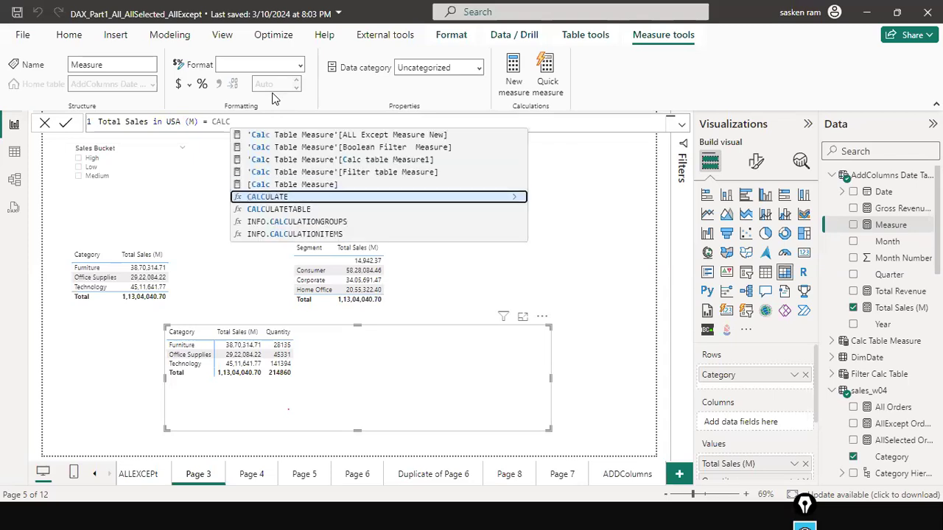
pyautogui.press('Tab')
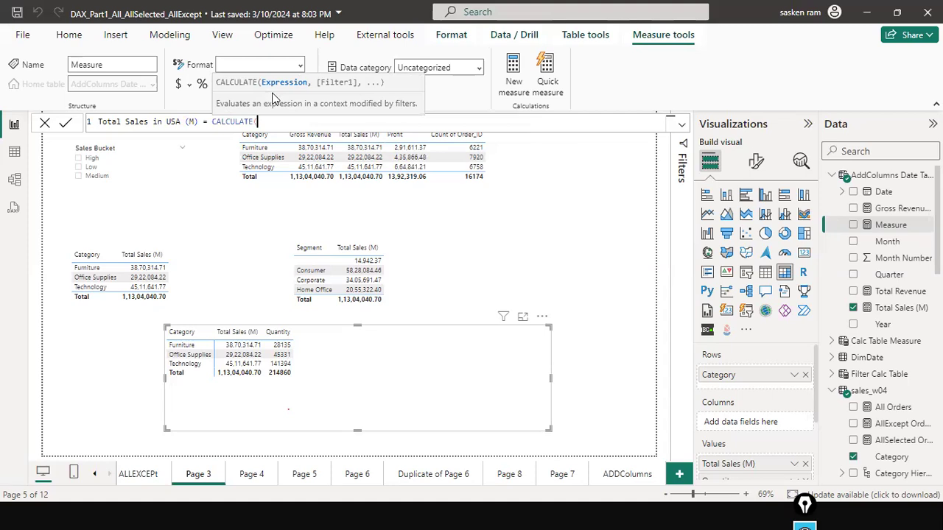
pyautogui.write('[to')
pyautogui.press('Down')
pyautogui.press('Down')
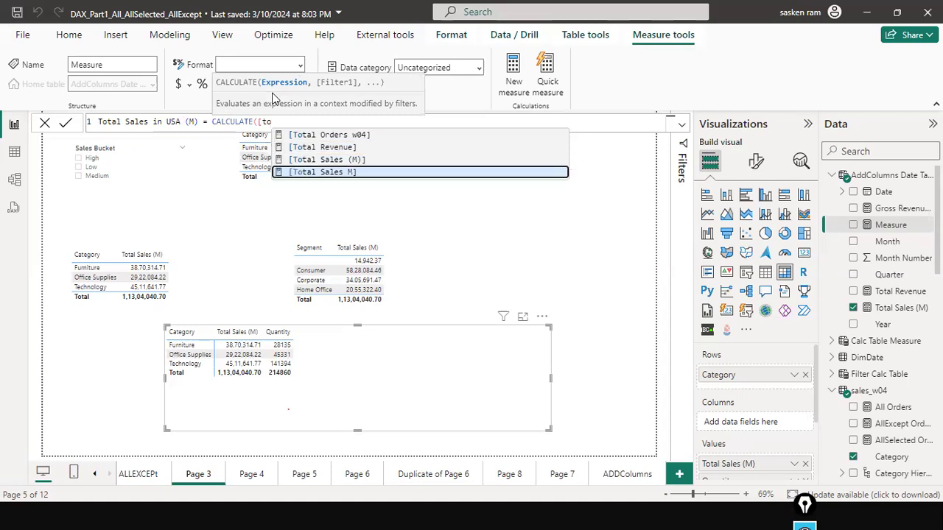
pyautogui.press('Tab')
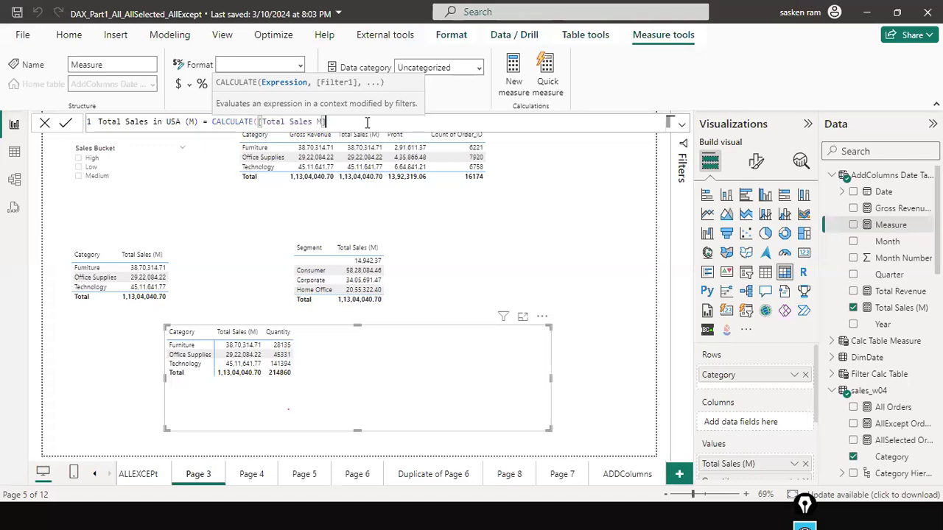
# Step: Add the filter sales_w04[Country] = 'United States' as the second CALCULATE argument and close the parenthesis
pyautogui.write(',')
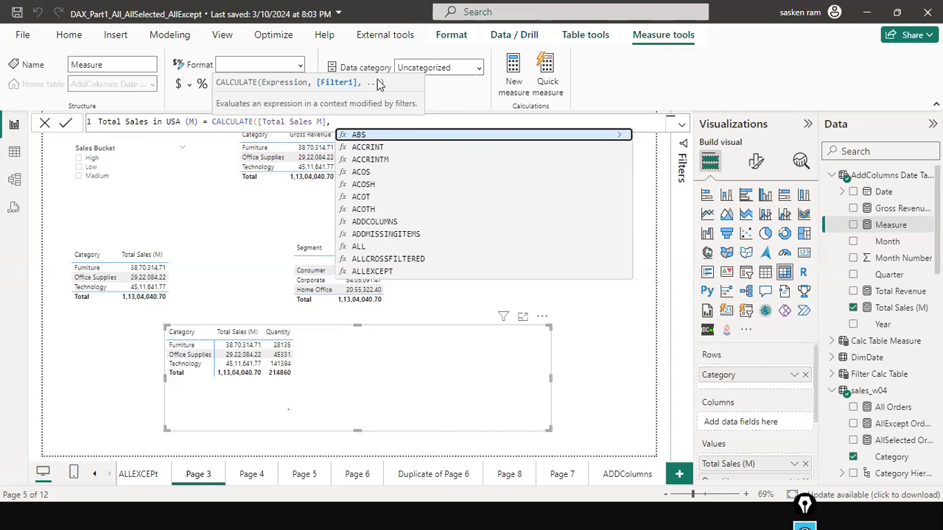
pyautogui.write('Country')
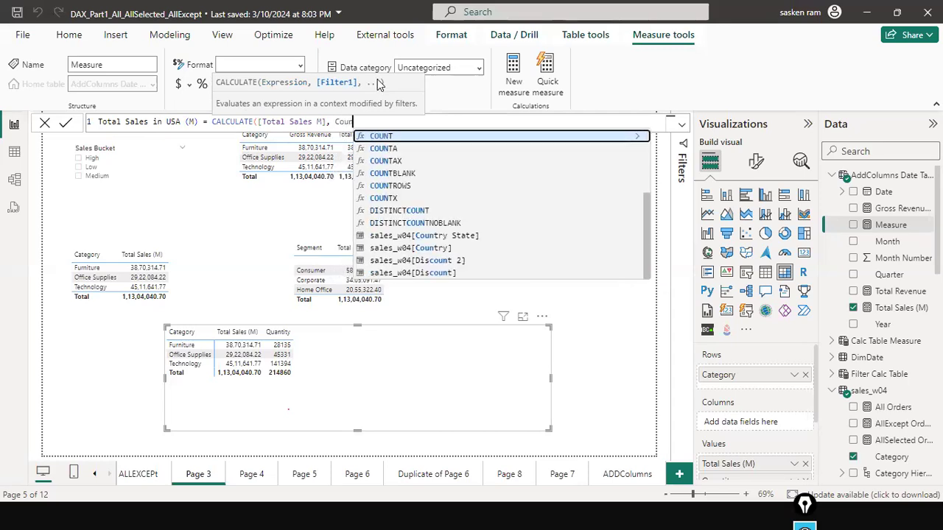
pyautogui.press('Down')
pyautogui.press('Down')
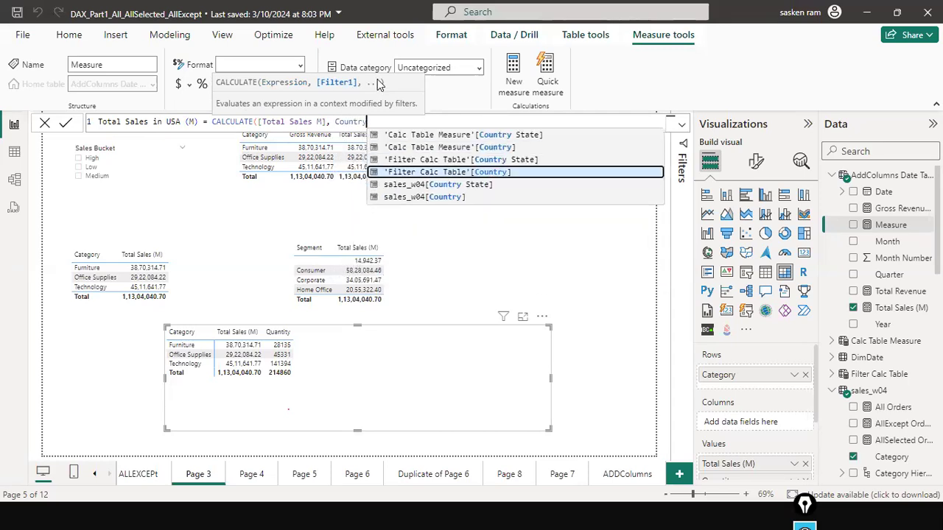
pyautogui.press('Down')
pyautogui.press('Down')
pyautogui.press('Tab')
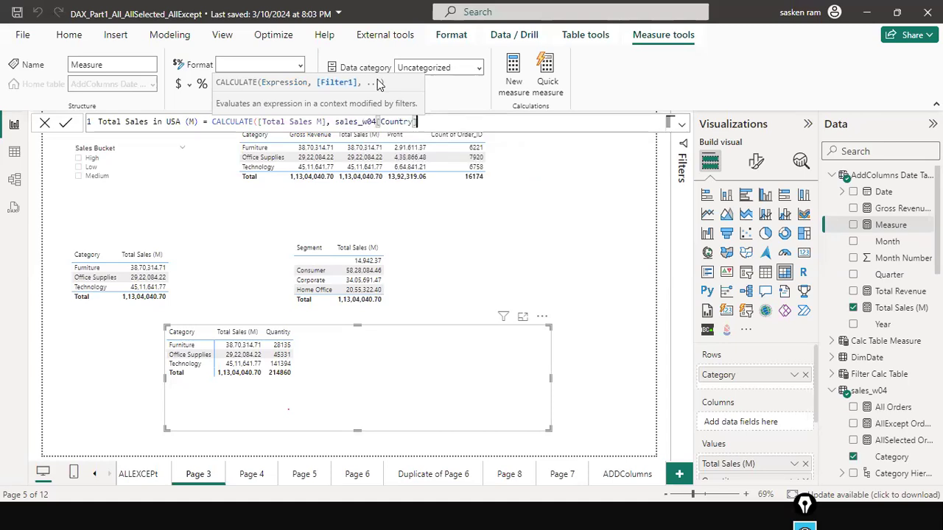
pyautogui.write("= '")
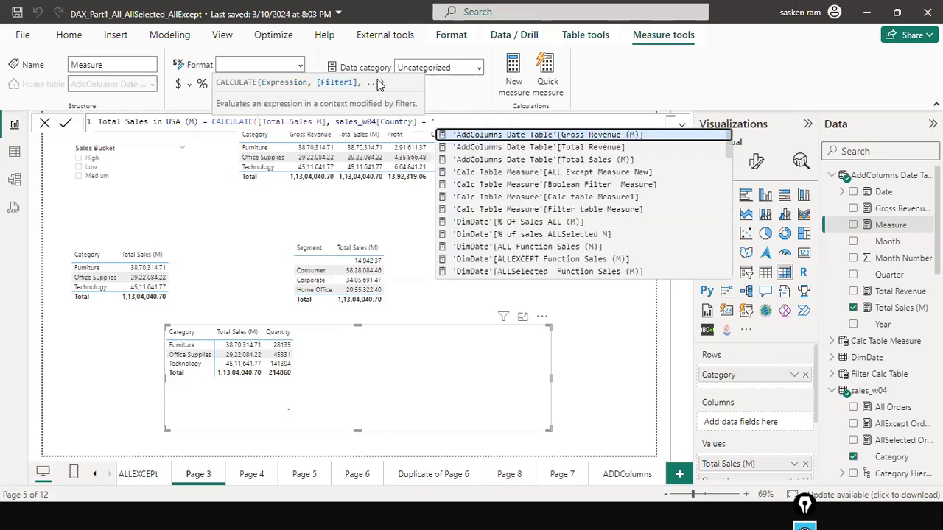
pyautogui.write('United')
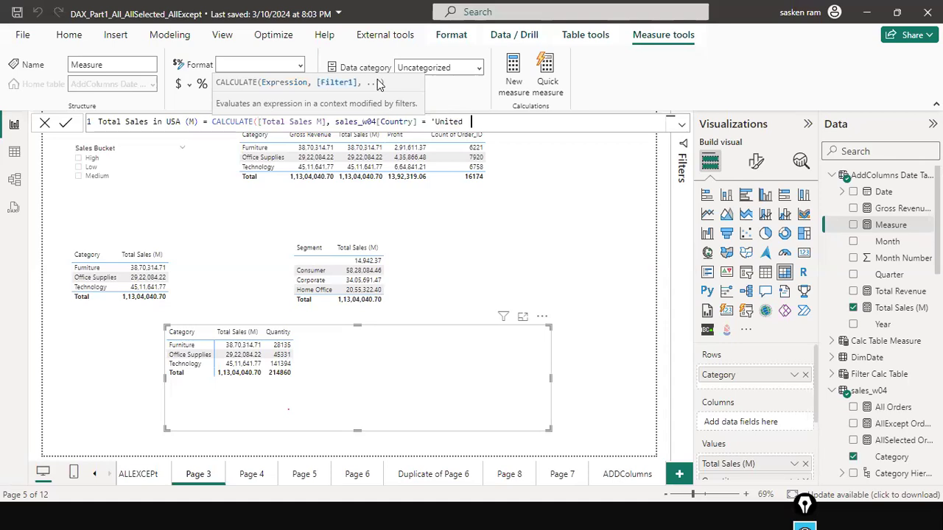
pyautogui.press('BackSpace')
pyautogui.write("States')")
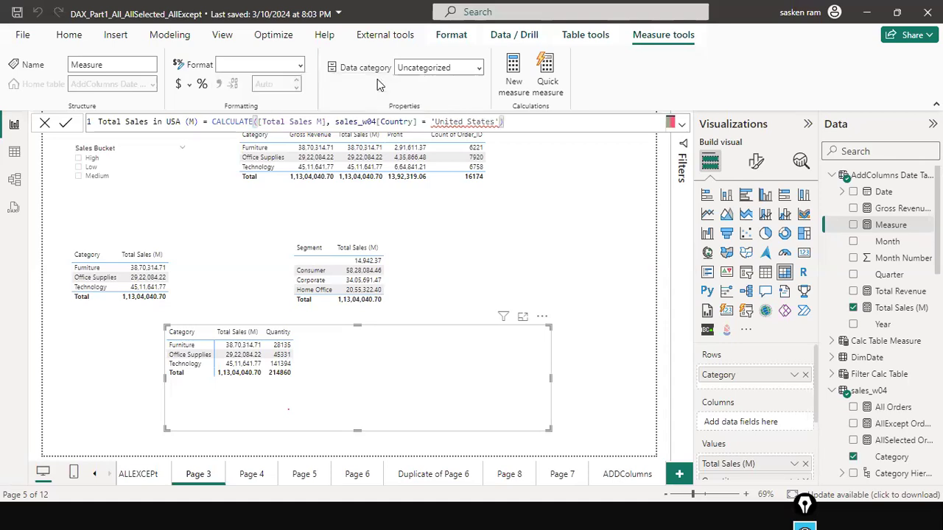
# Step: Replace the single quotes around United States with double quotes, close the CALCULATE function, and commit the measure
pyautogui.press('BackSpace')
pyautogui.press('BackSpace')
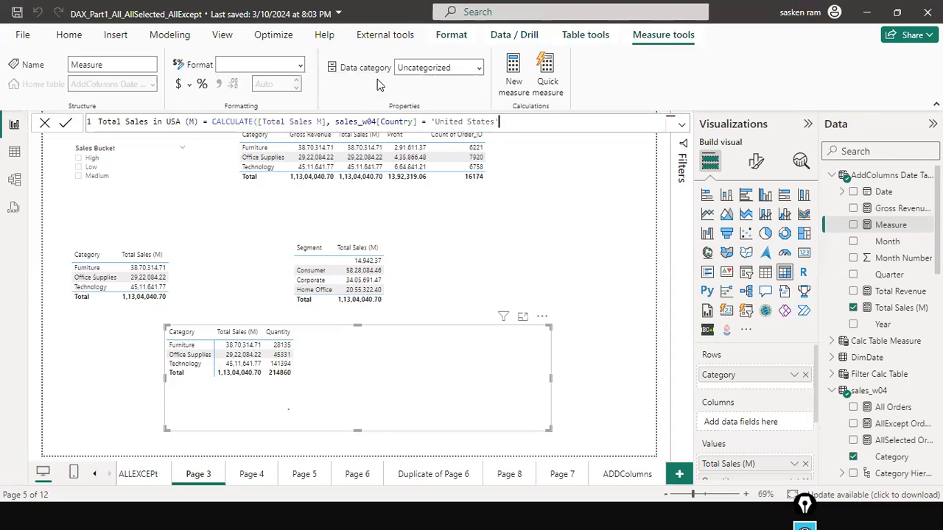
pyautogui.write('"')
pyautogui.press('Left')
pyautogui.press('Left')
pyautogui.press('Left')
pyautogui.press('Left')
pyautogui.press('Left')
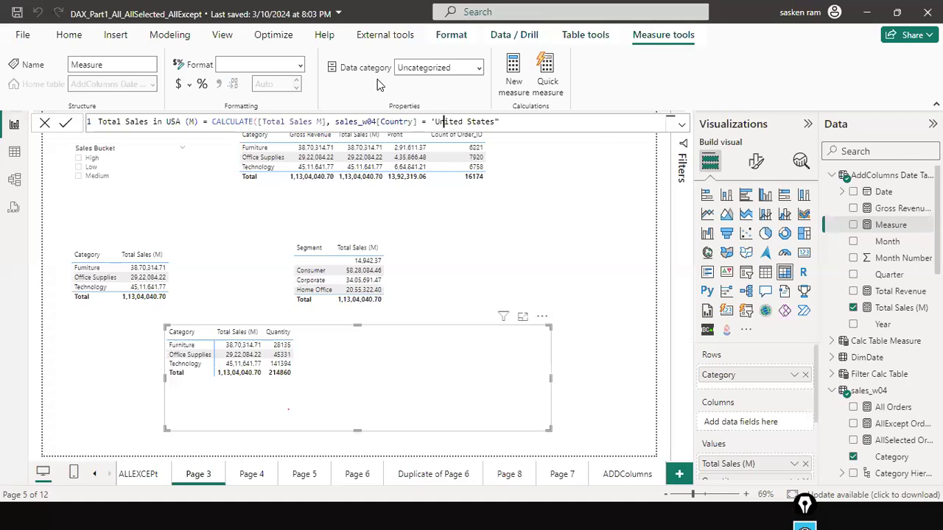
pyautogui.hotkey('ctrl', 'Left')
pyautogui.hotkey('ctrl', 'Left')
pyautogui.press('BackSpace')
pyautogui.write('"')
pyautogui.press('End')
pyautogui.write(')')
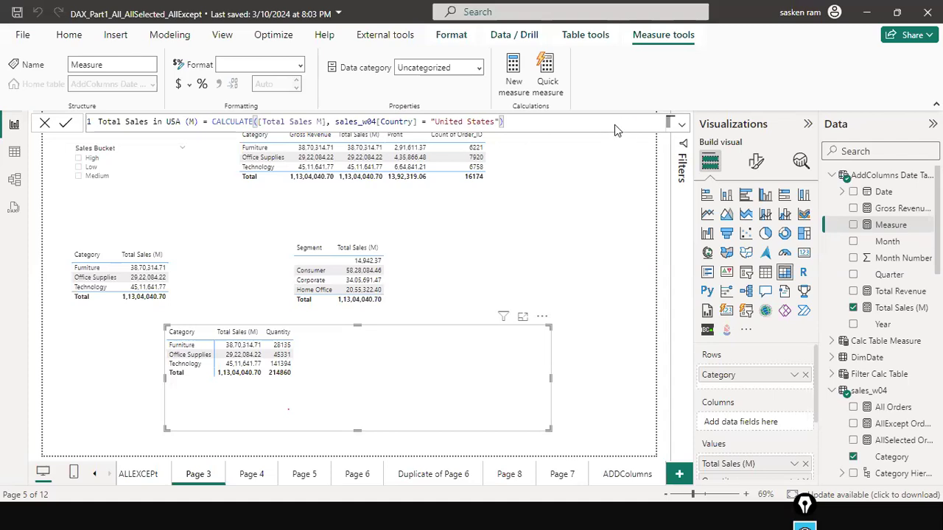
pyautogui.press('Return')
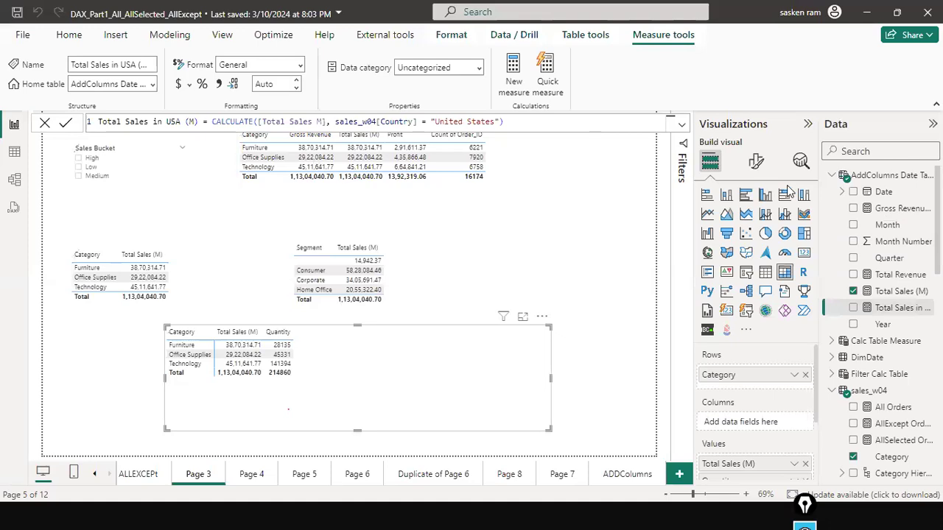
pyautogui.click(66, 123)
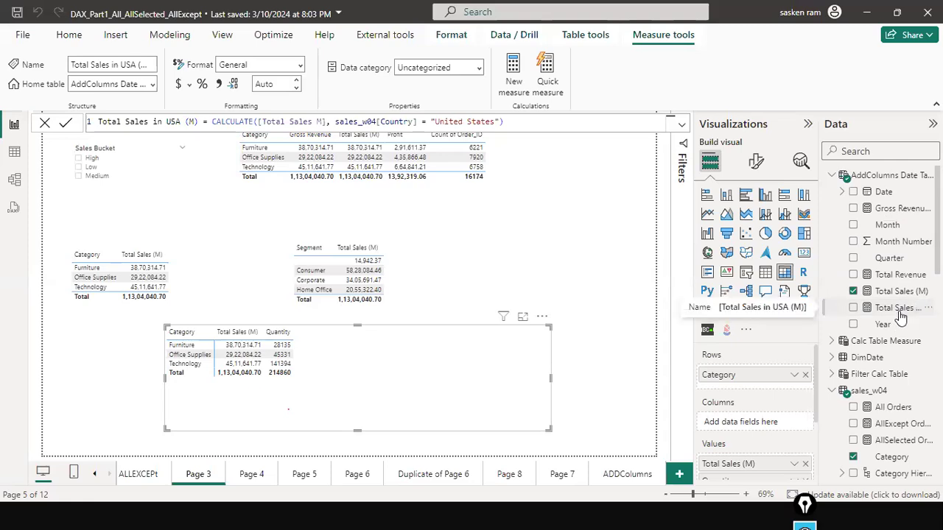
# Step: Add the Total Sales in USA (M) measure to the matrix values beside Quantity
pyautogui.moveTo(900, 315); pyautogui.dragTo(406, 347)
pyautogui.moveTo(406, 349); pyautogui.dragTo(406, 349)
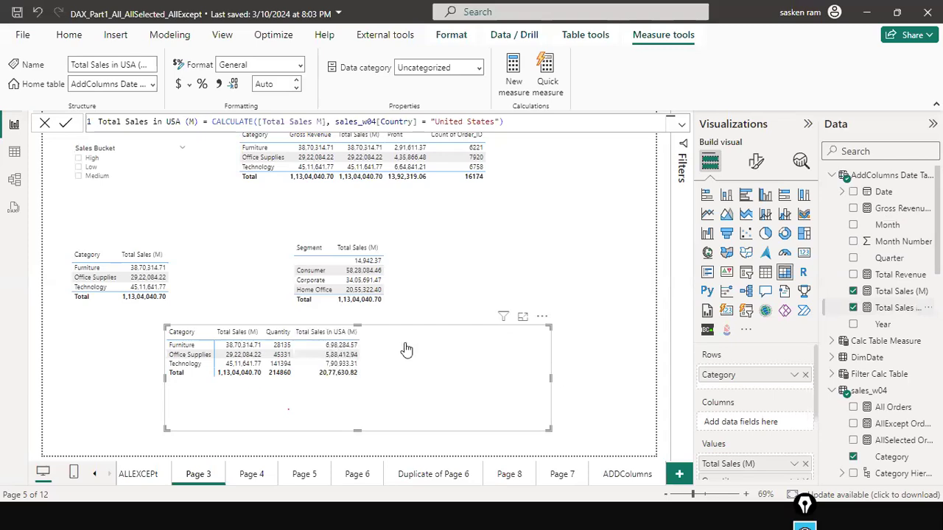
# Step: Set the category matrix's global font size to 15 and clear the format search
pyautogui.click(756, 162)
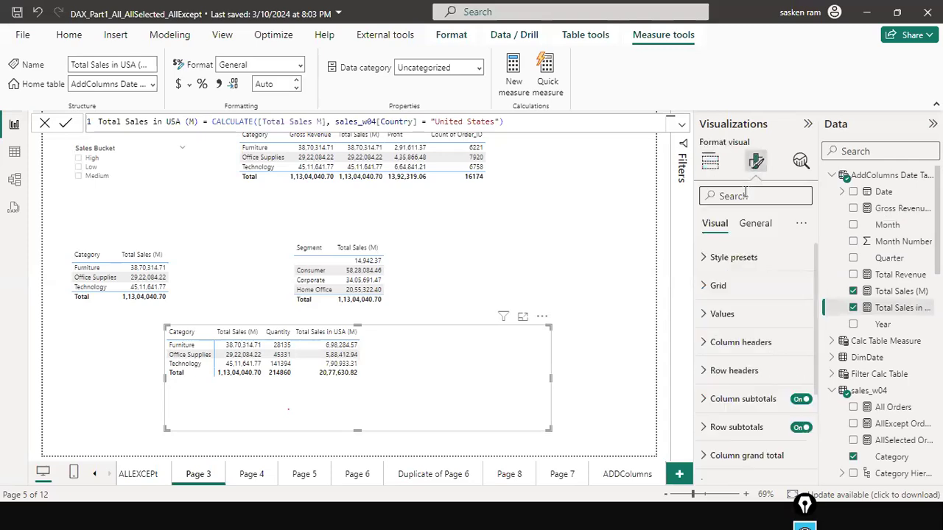
pyautogui.write('font')
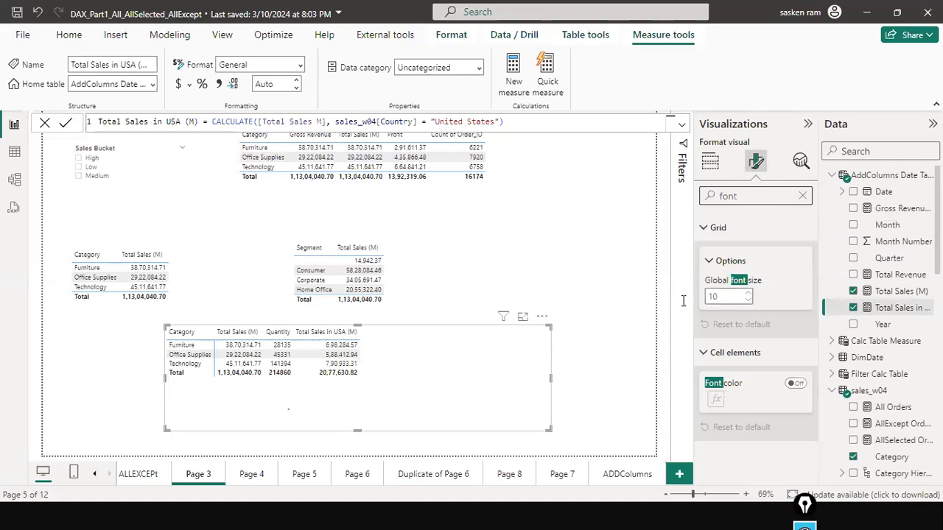
pyautogui.moveTo(720, 297); pyautogui.dragTo(682, 301)
pyautogui.write('15')
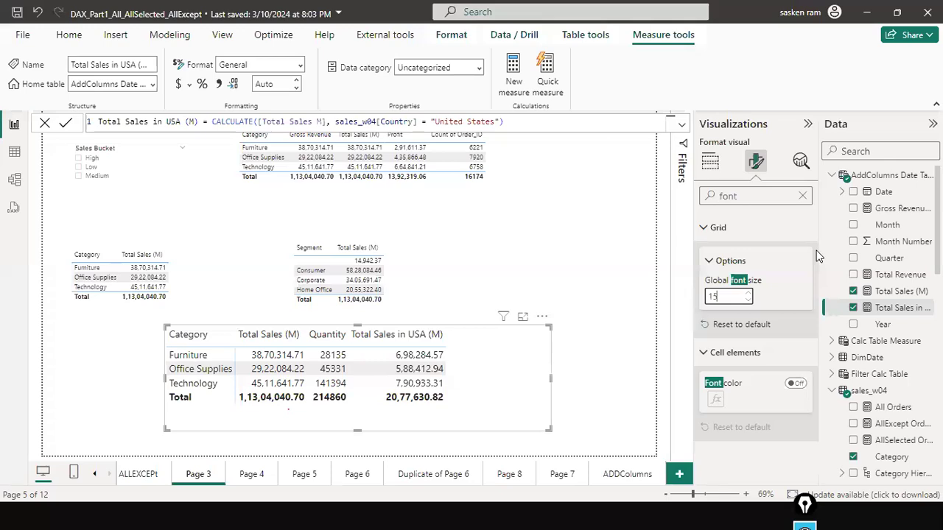
pyautogui.click(801, 195)
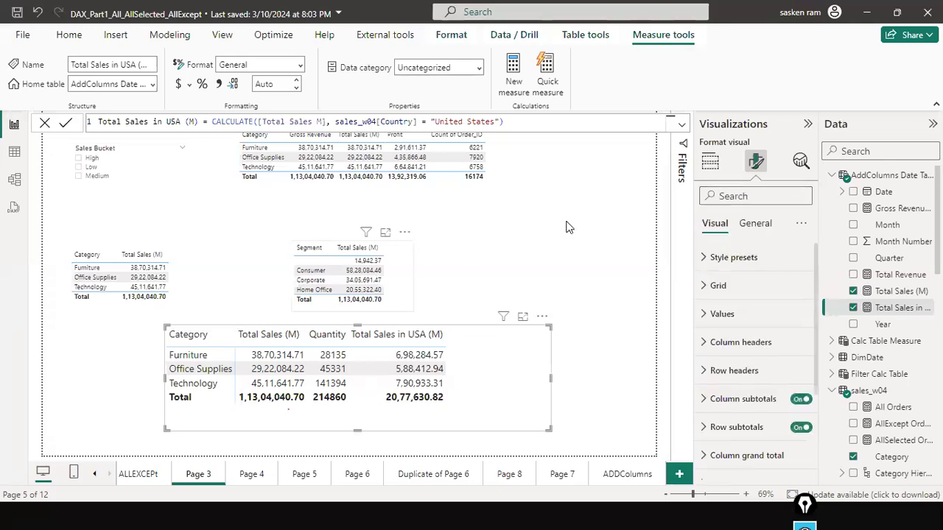
# Step: Move the Segment table to the page's right side and shift the small category table and the matrix upward
pyautogui.moveTo(379, 277); pyautogui.dragTo(606, 202)
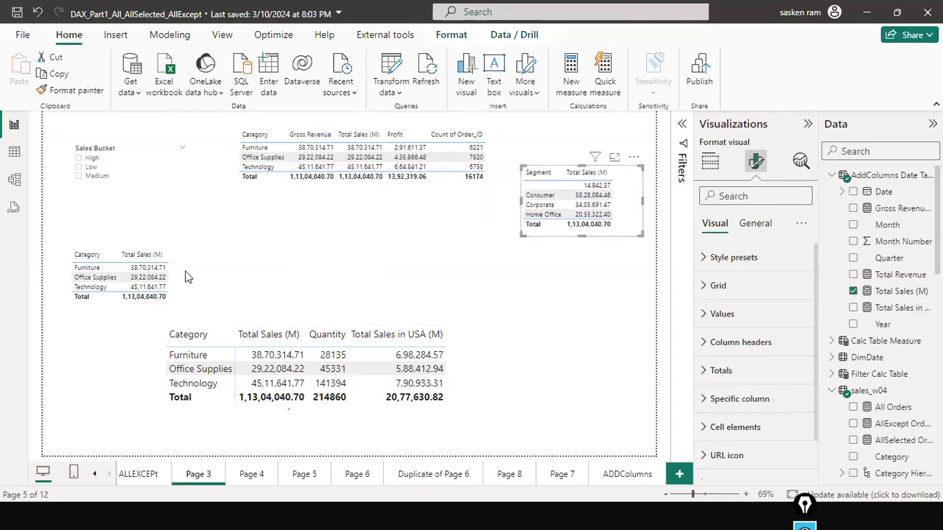
pyautogui.moveTo(184, 291); pyautogui.dragTo(218, 240)
pyautogui.moveTo(507, 372); pyautogui.dragTo(486, 333)
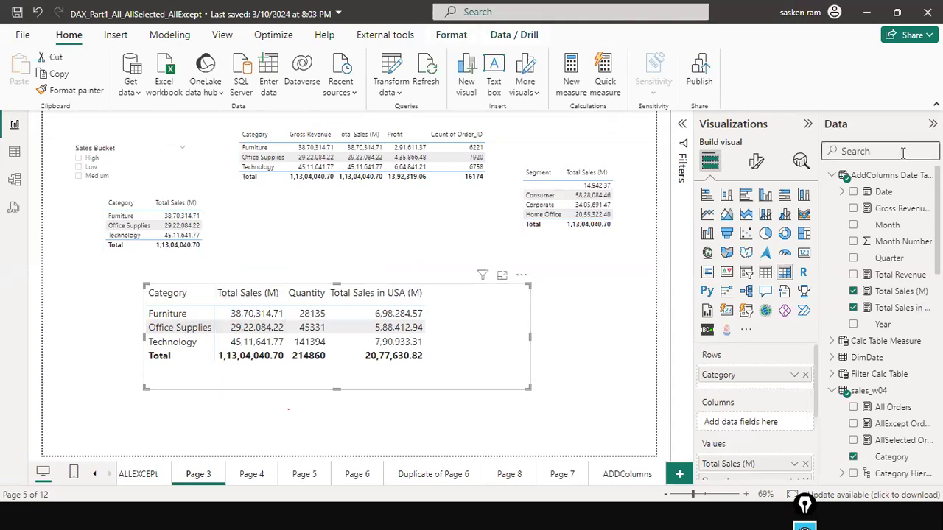
# Step: Search the data fields for "total" and review the Total Sales (M) measure's formula without changing it
pyautogui.write('total')
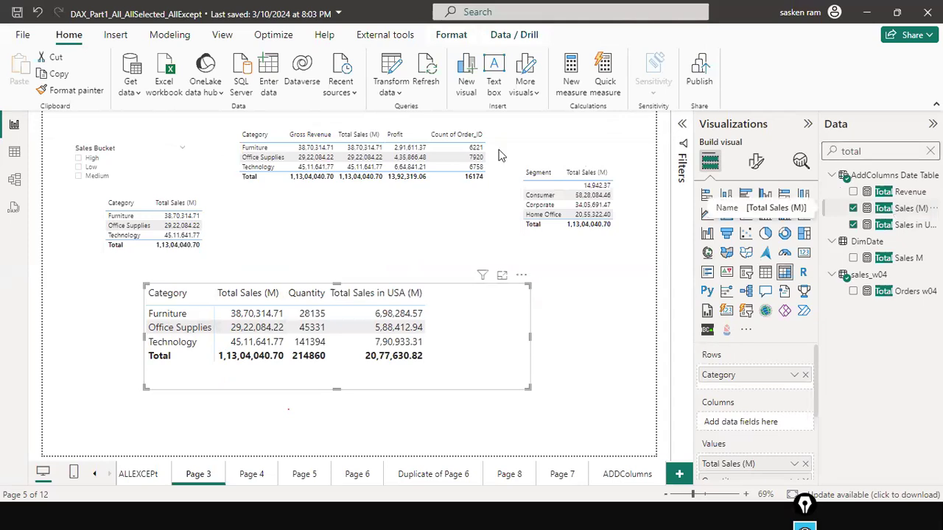
pyautogui.click(286, 121)
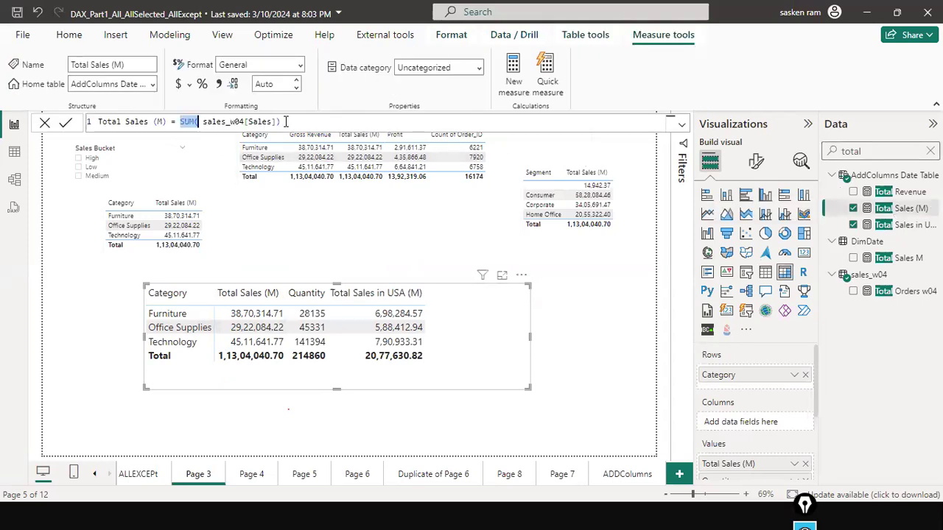
pyautogui.moveTo(238, 142); pyautogui.dragTo(284, 123)
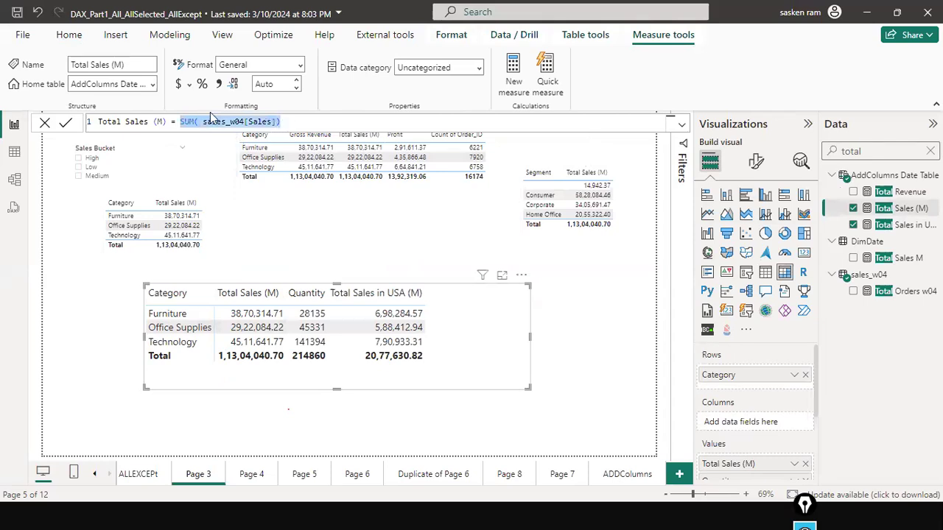
pyautogui.click(45, 126)
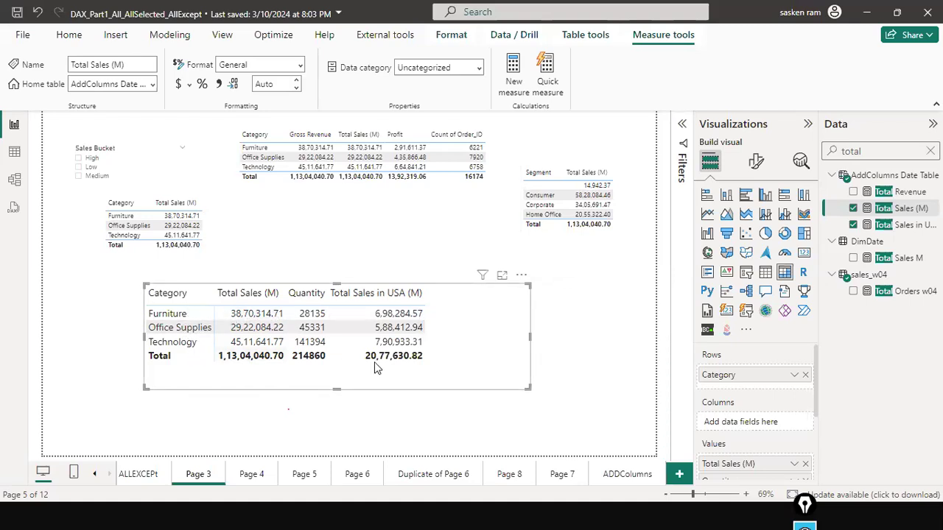
# Step: Shift the matrix toward the page's left edge and display the formula of the Total Sales in USA (M) measure
pyautogui.moveTo(492, 384); pyautogui.dragTo(458, 385)
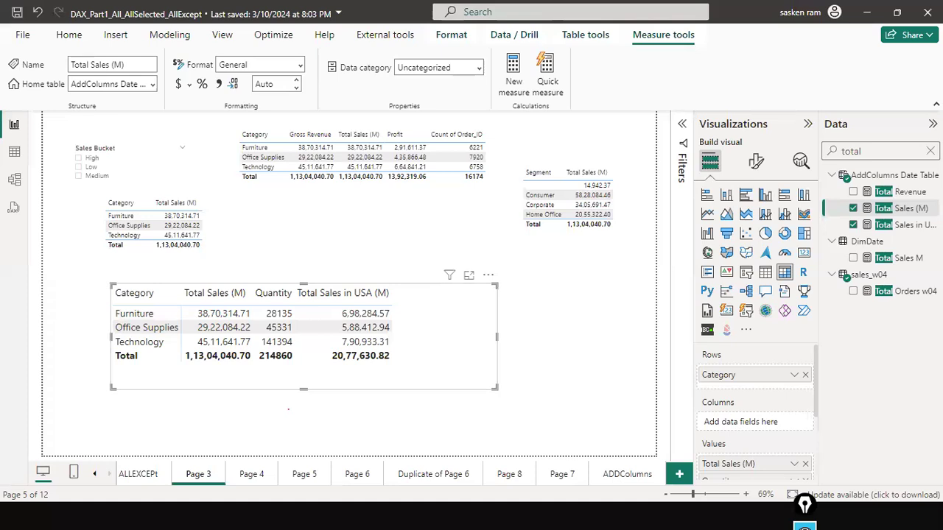
pyautogui.click(930, 151)
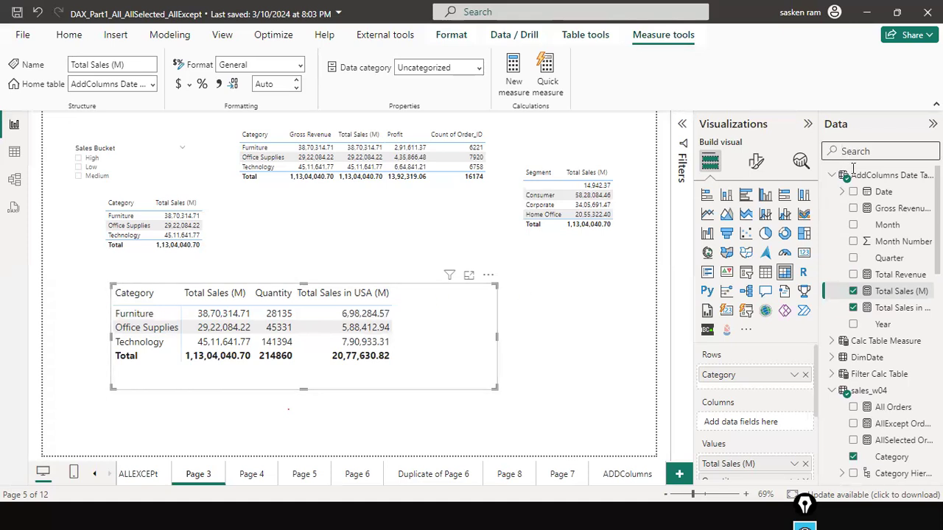
pyautogui.click(895, 290)
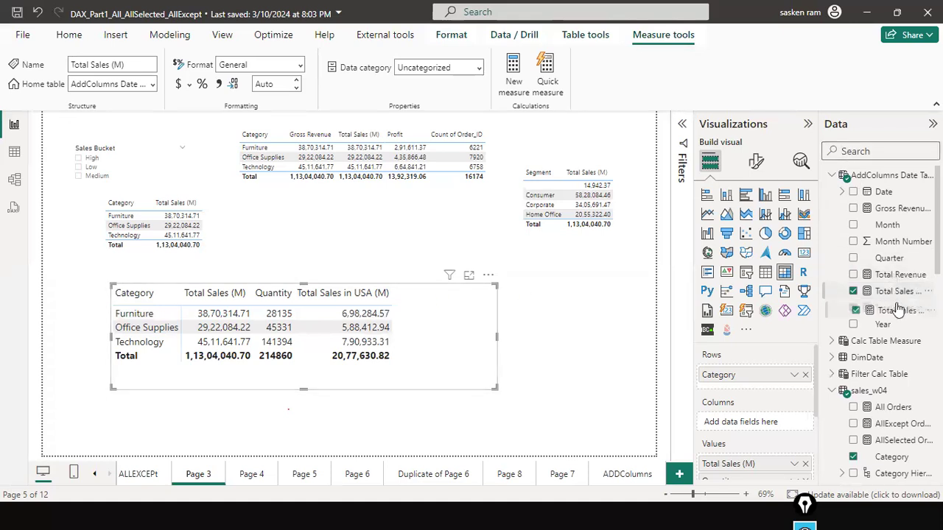
pyautogui.click(897, 304)
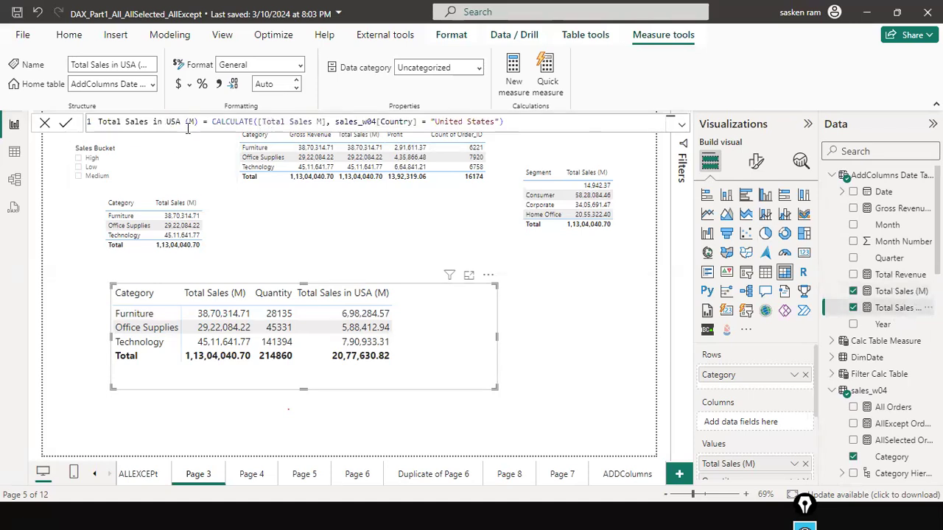
pyautogui.moveTo(165, 127)
pyautogui.mouseDown()
pyautogui.moveTo(329, 283)
pyautogui.moveTo(357, 239)
pyautogui.mouseUp()
pyautogui.moveTo(361, 181); pyautogui.dragTo(352, 128)
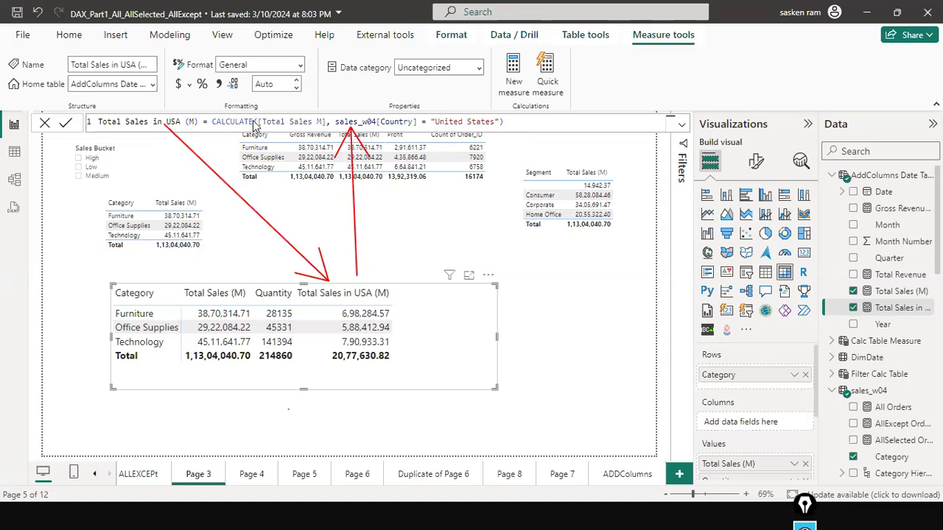
pyautogui.moveTo(451, 215); pyautogui.dragTo(396, 293)
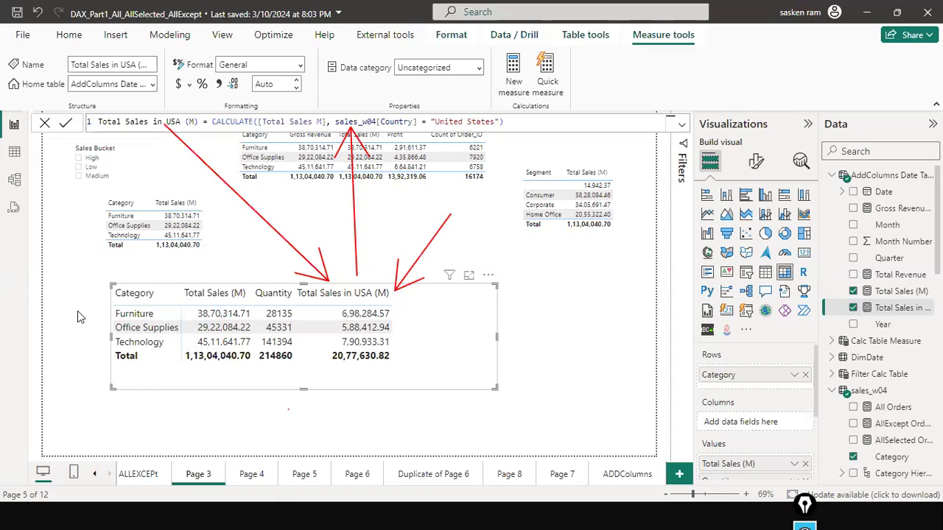
pyautogui.moveTo(1, 318); pyautogui.dragTo(110, 317)
pyautogui.moveTo(221, 253); pyautogui.dragTo(221, 289)
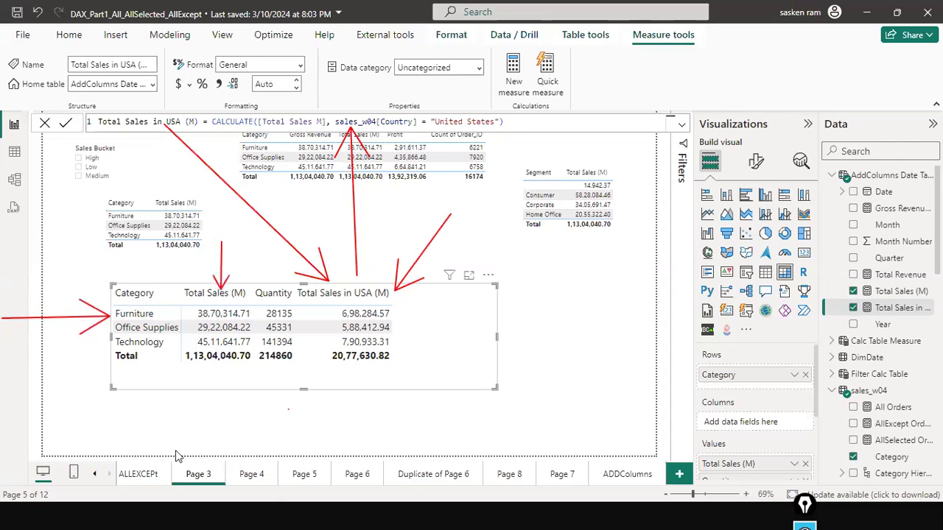
pyautogui.moveTo(23, 333); pyautogui.dragTo(119, 338)
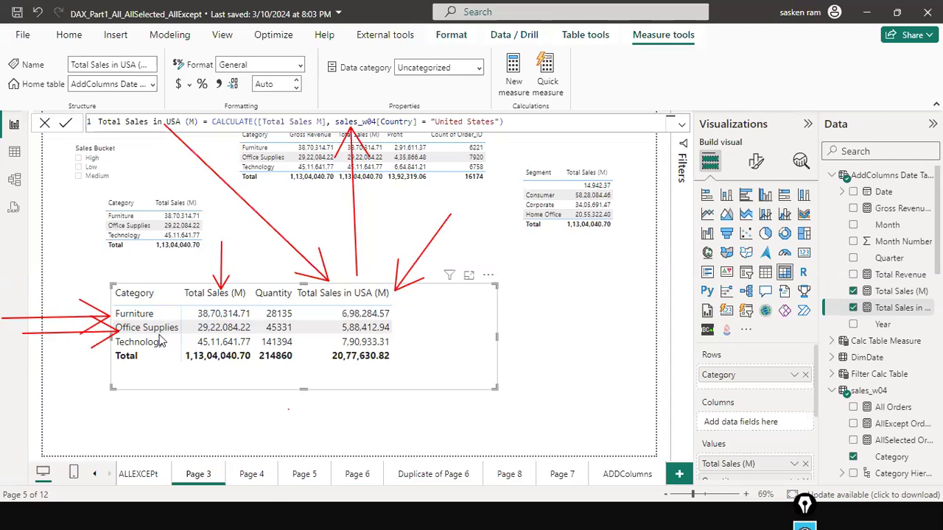
pyautogui.moveTo(237, 233)
pyautogui.mouseDown()
pyautogui.moveTo(236, 292)
pyautogui.moveTo(244, 274)
pyautogui.mouseUp()
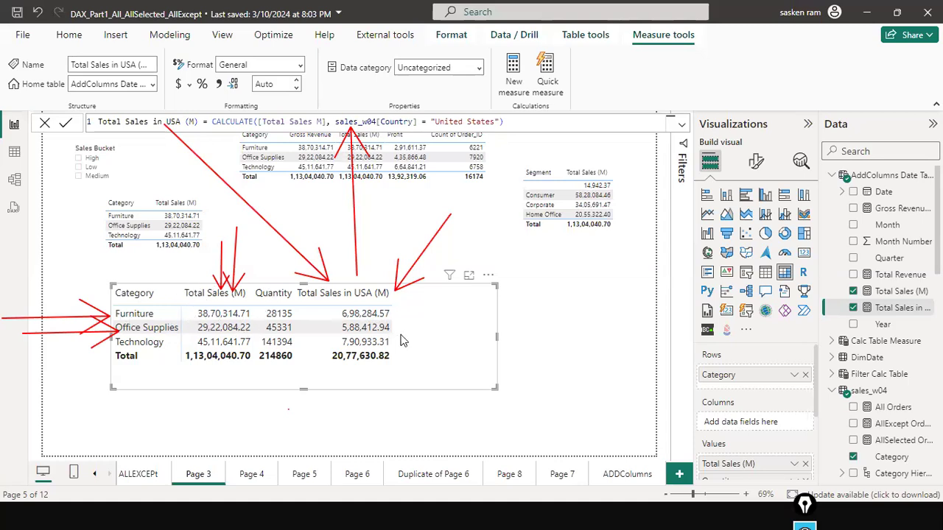
pyautogui.moveTo(451, 216)
pyautogui.mouseDown()
pyautogui.moveTo(410, 292)
pyautogui.moveTo(402, 290)
pyautogui.mouseUp()
pyautogui.moveTo(225, 116); pyautogui.dragTo(215, 70)
pyautogui.moveTo(494, 88); pyautogui.dragTo(455, 121)
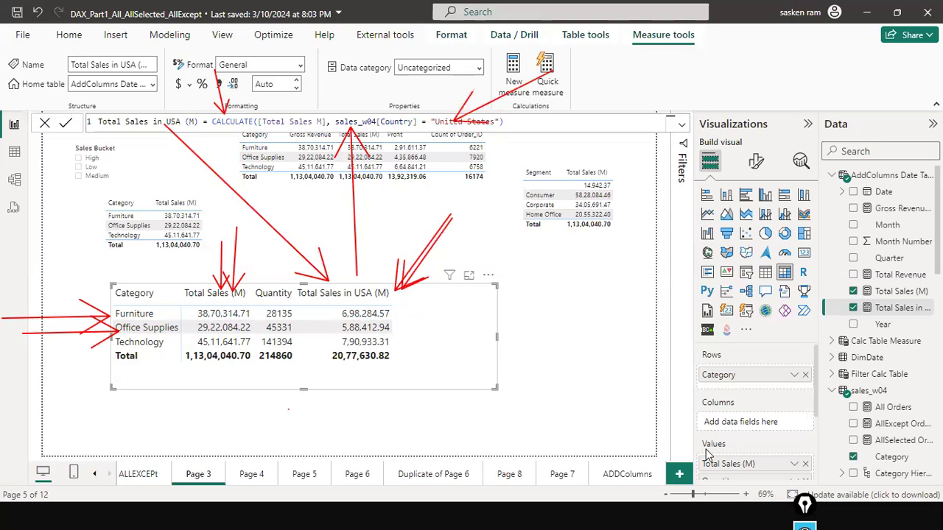
pyautogui.press('e')
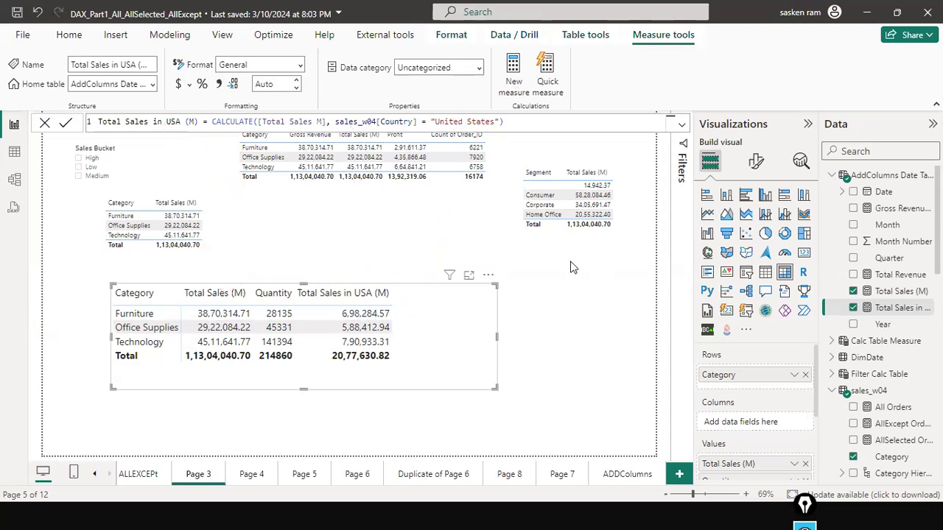
# Step: Close the measure formula, narrow the matrix frame, and position it just below the small category table
pyautogui.click(45, 126)
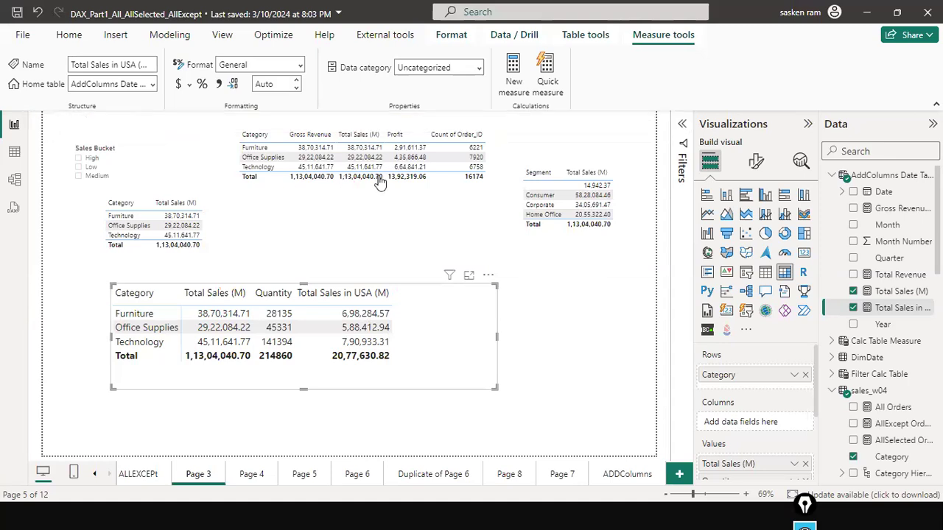
pyautogui.moveTo(426, 336); pyautogui.dragTo(512, 357)
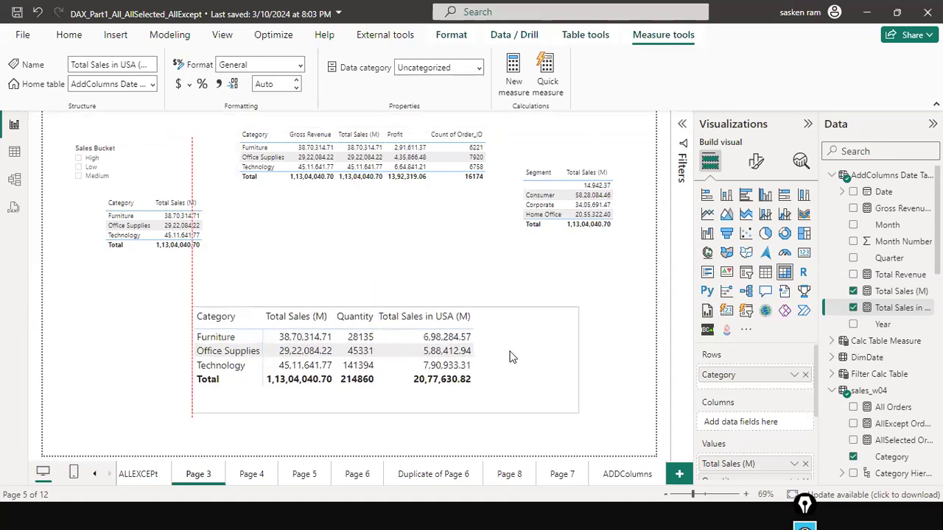
pyautogui.moveTo(445, 355); pyautogui.dragTo(448, 353)
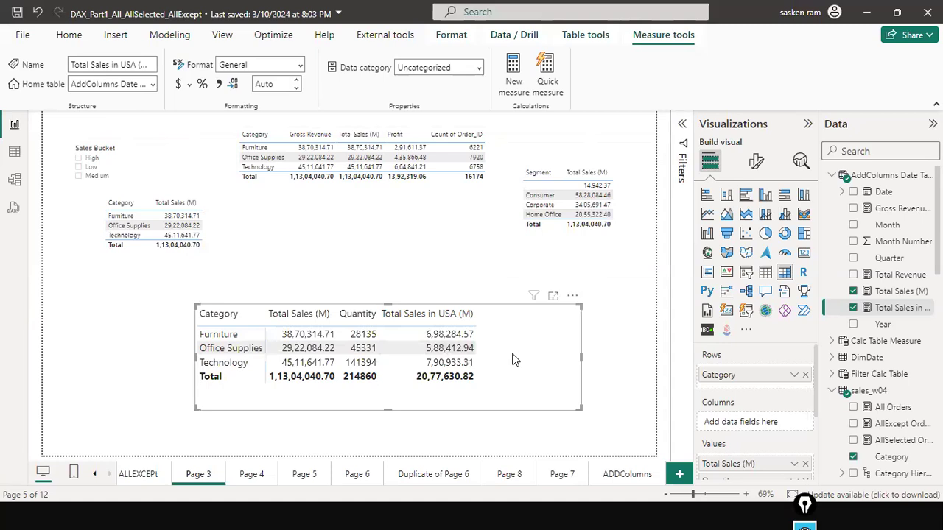
pyautogui.click(462, 352)
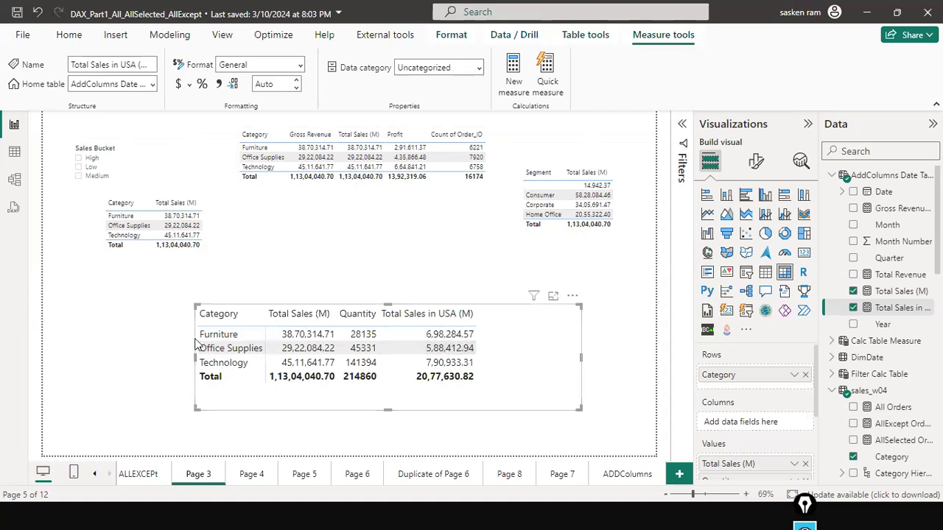
pyautogui.click(230, 335)
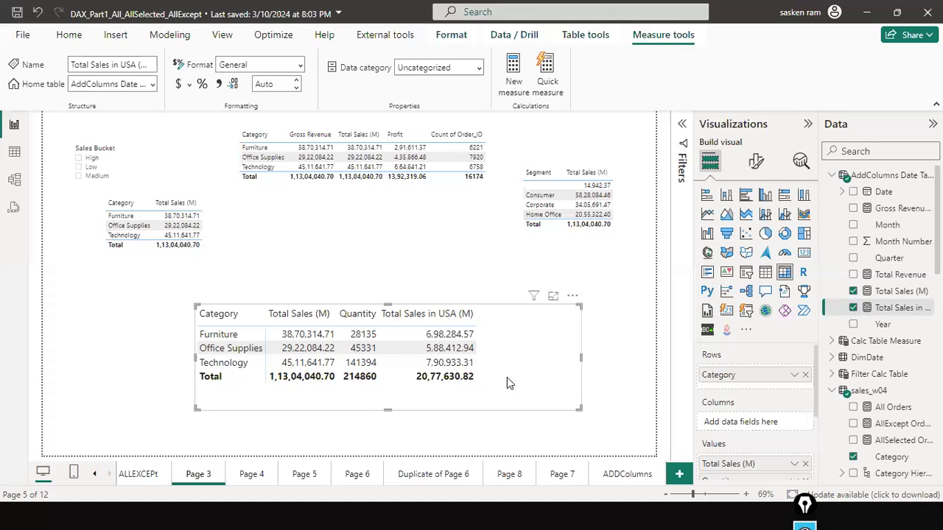
pyautogui.moveTo(466, 378); pyautogui.dragTo(436, 374)
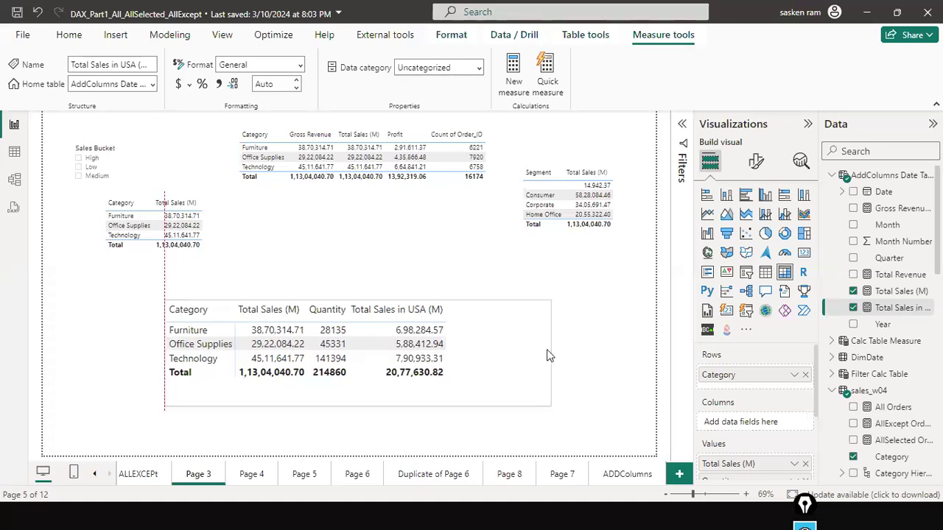
pyautogui.moveTo(551, 350); pyautogui.dragTo(497, 346)
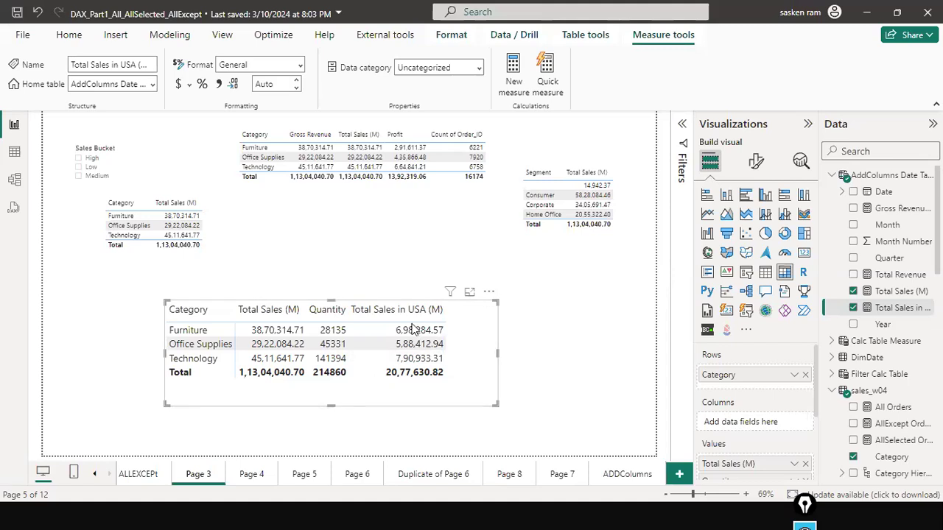
pyautogui.moveTo(413, 328); pyautogui.dragTo(359, 307)
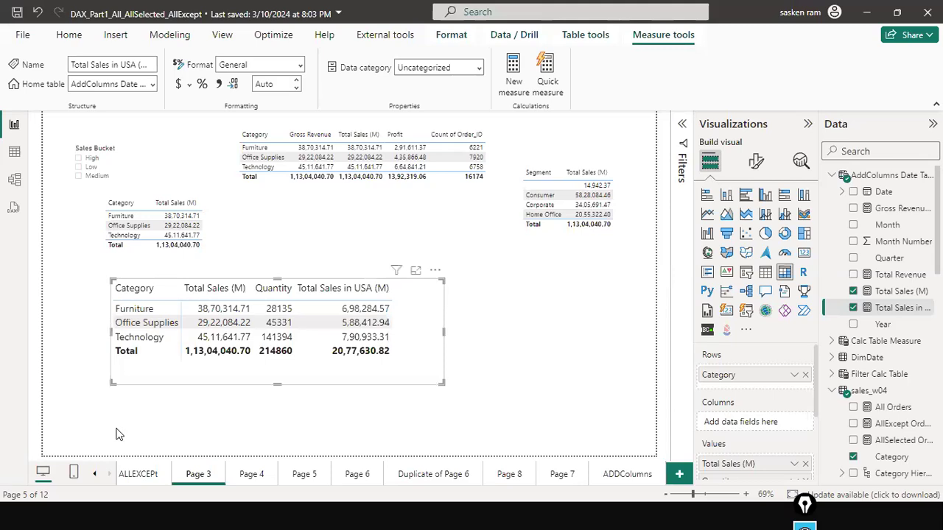
# Step: Duplicate Page 3 and remove the three smaller tables from the copy, keeping the matrix and repositioning the Sales Bucket slicer above it
pyautogui.rightClick(197, 475)
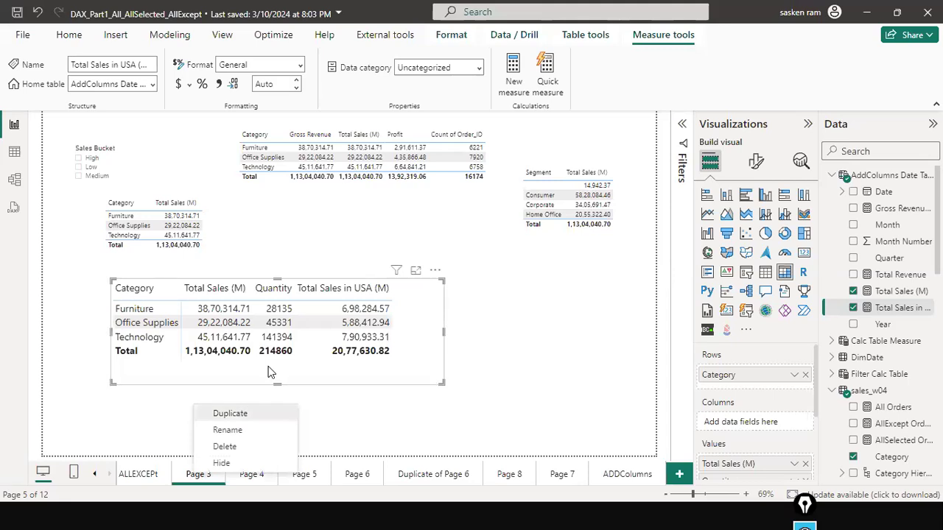
pyautogui.click(230, 414)
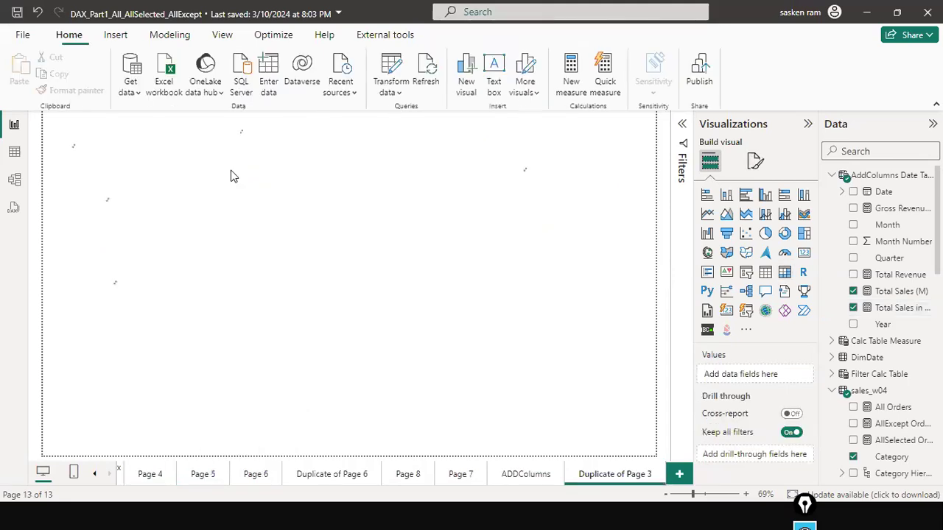
pyautogui.click(346, 203)
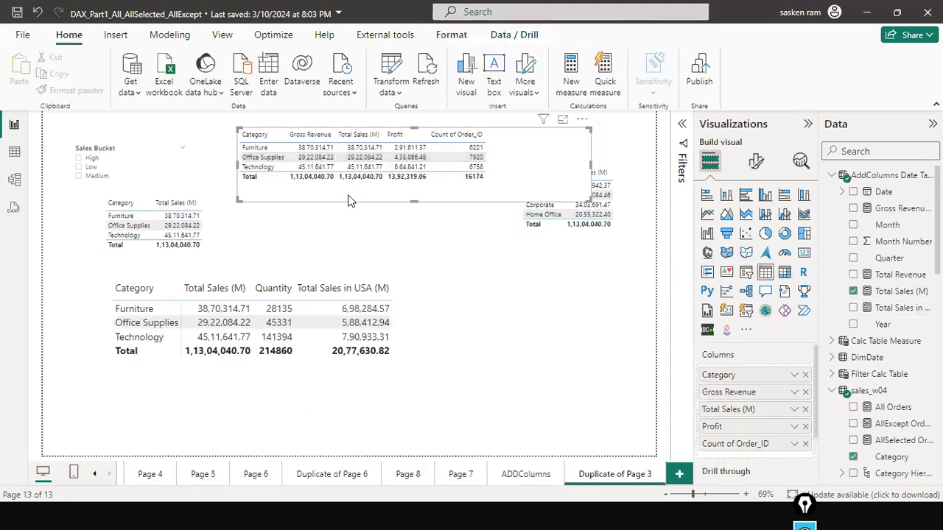
pyautogui.press('Delete')
pyautogui.click(541, 233)
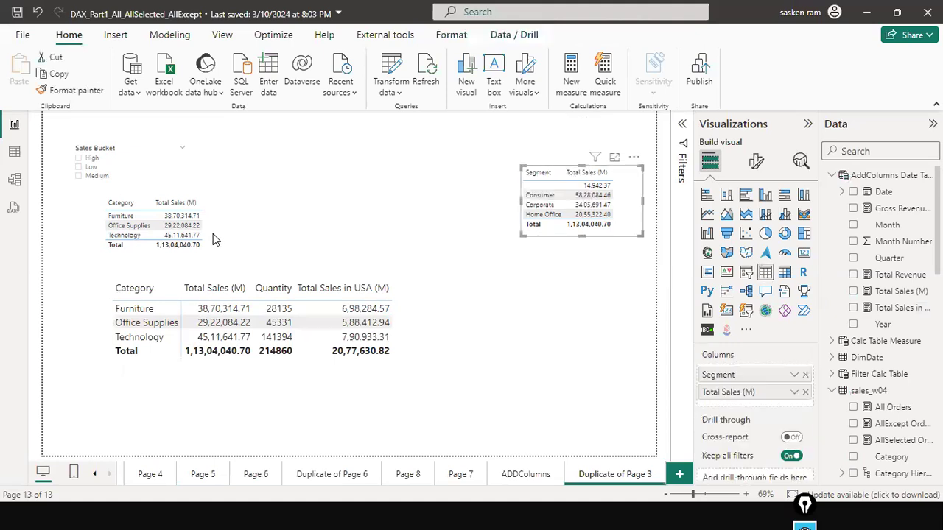
pyautogui.press('Delete')
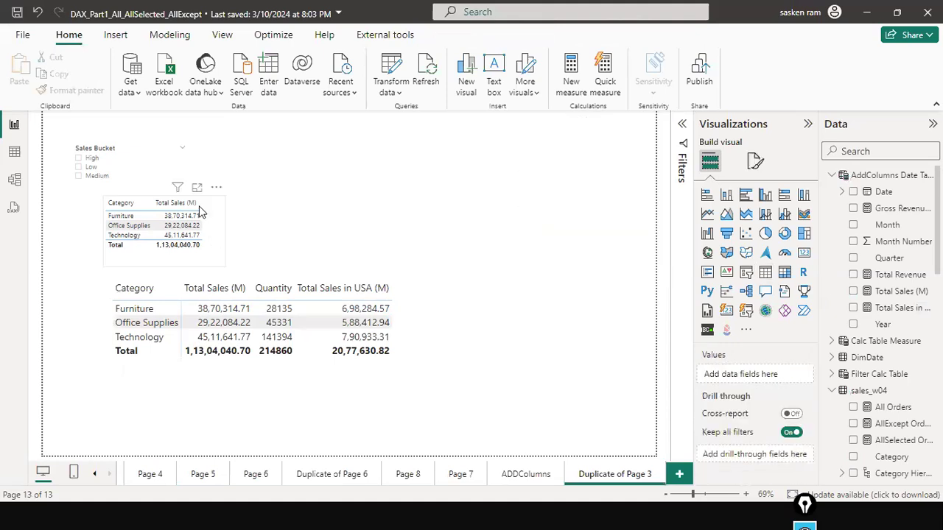
pyautogui.click(181, 163)
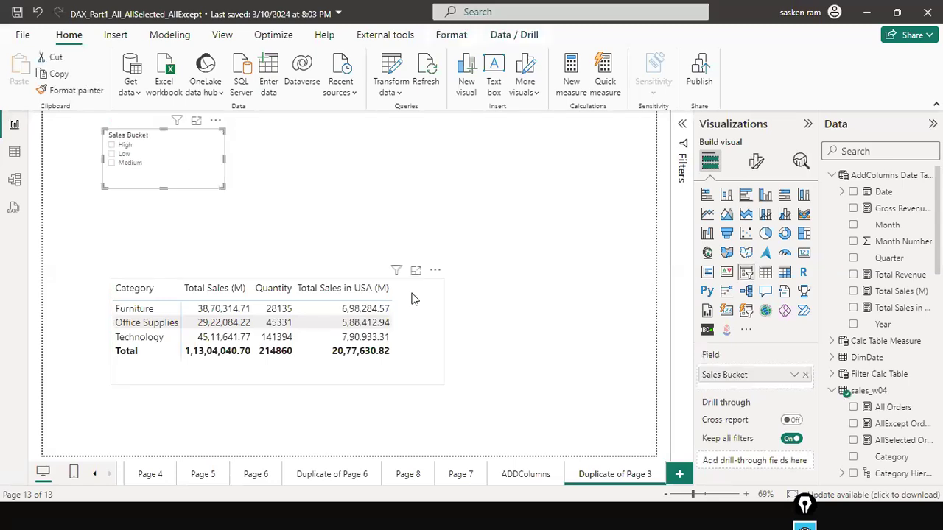
# Step: Move the matrix up closer to the slicer and replace the slicer's Sales Bucket field with Category from sales_w04
pyautogui.moveTo(407, 285); pyautogui.dragTo(400, 245)
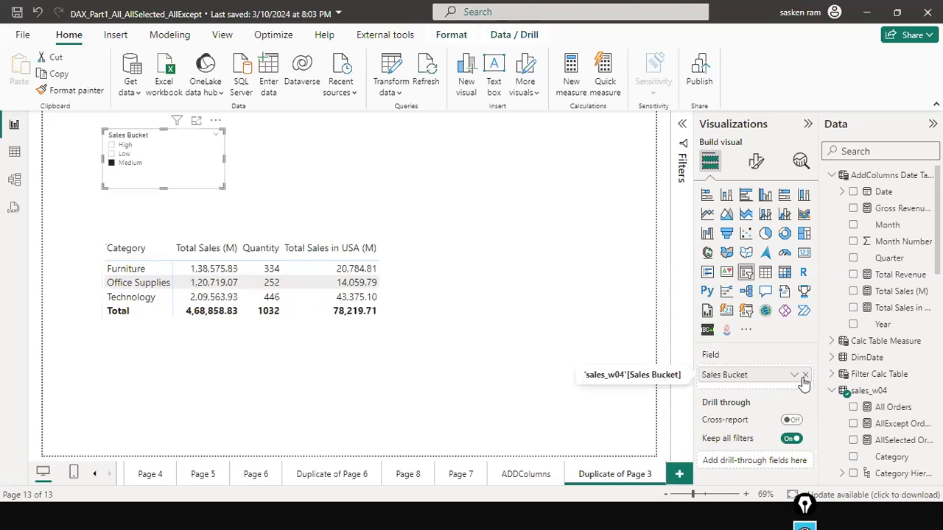
pyautogui.click(805, 376)
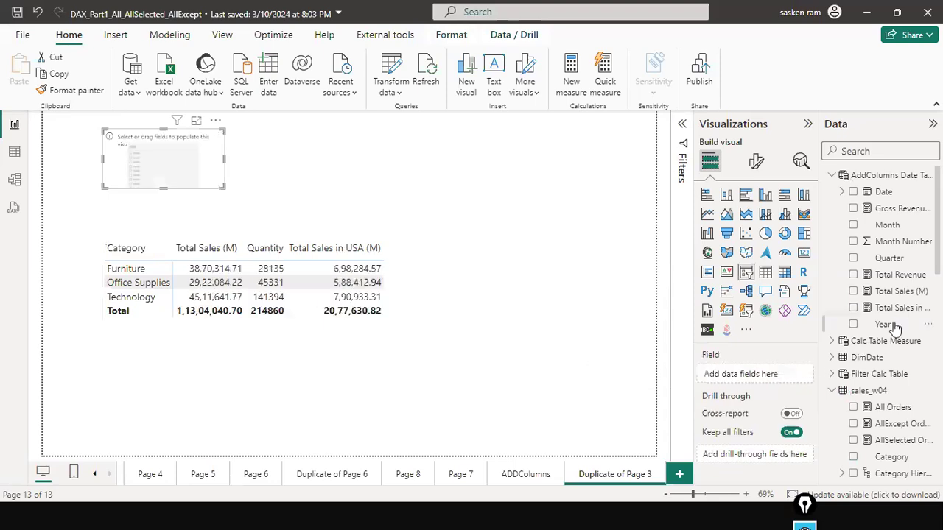
pyautogui.click(871, 150)
pyautogui.write('cat')
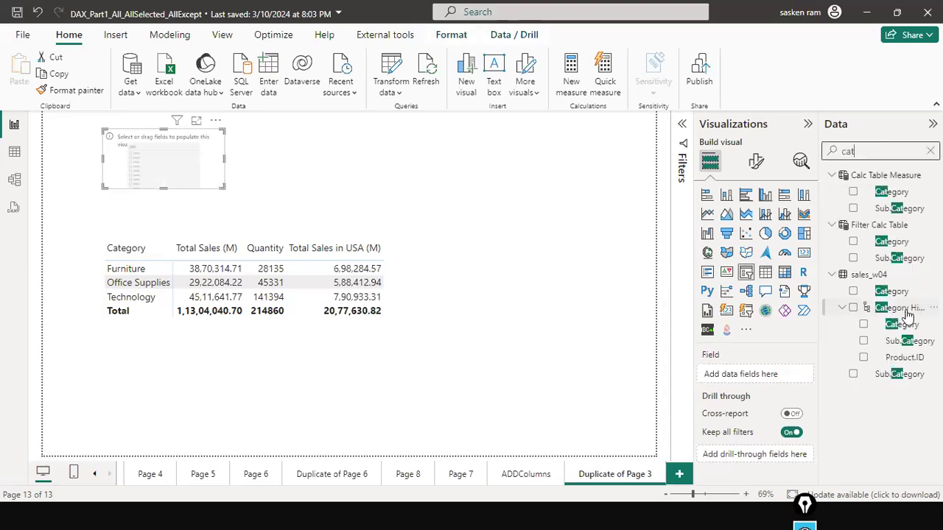
pyautogui.moveTo(887, 291); pyautogui.dragTo(194, 163)
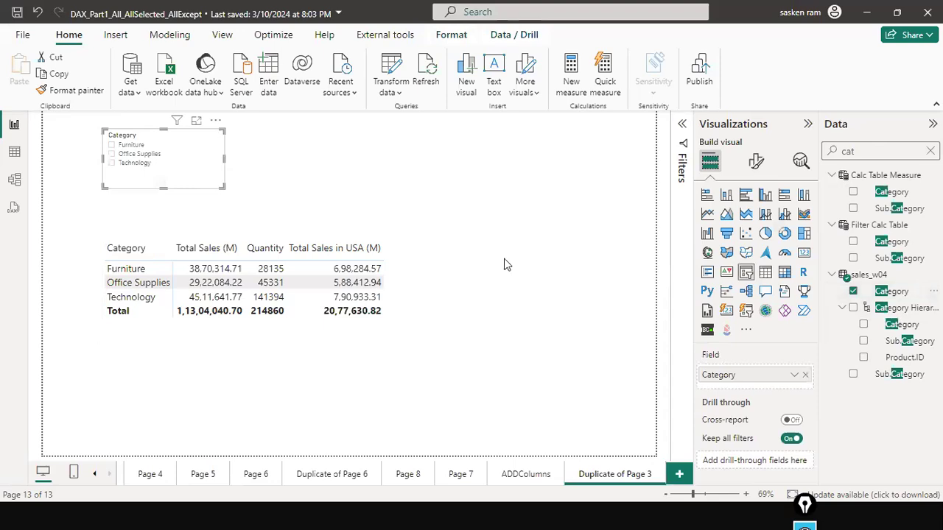
pyautogui.click(538, 223)
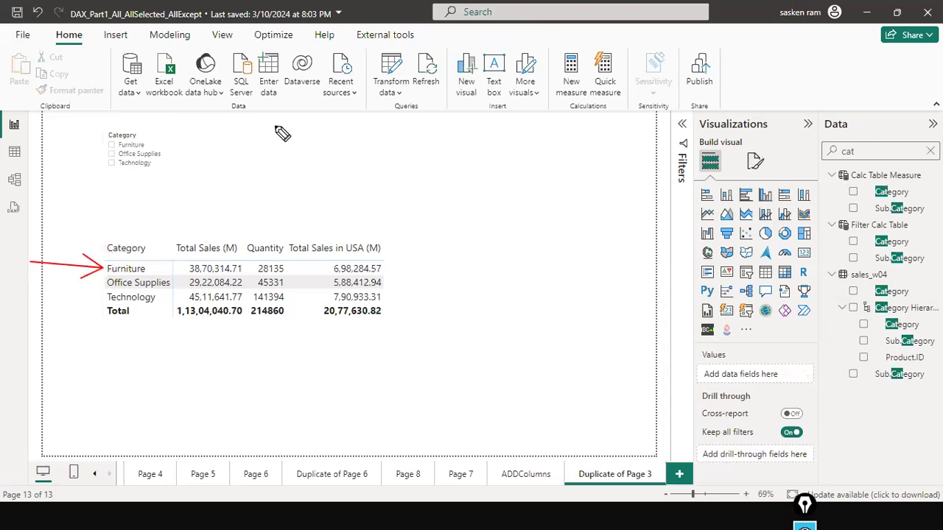
# Step: Mark the matrix's Furniture row and its Total Sales (M) and Total Sales in USA (M) values in red pen, and clear the marks
pyautogui.moveTo(106, 249); pyautogui.dragTo(101, 268)
pyautogui.moveTo(181, 258)
pyautogui.mouseDown()
pyautogui.moveTo(240, 275)
pyautogui.moveTo(221, 258)
pyautogui.moveTo(180, 262)
pyautogui.mouseUp()
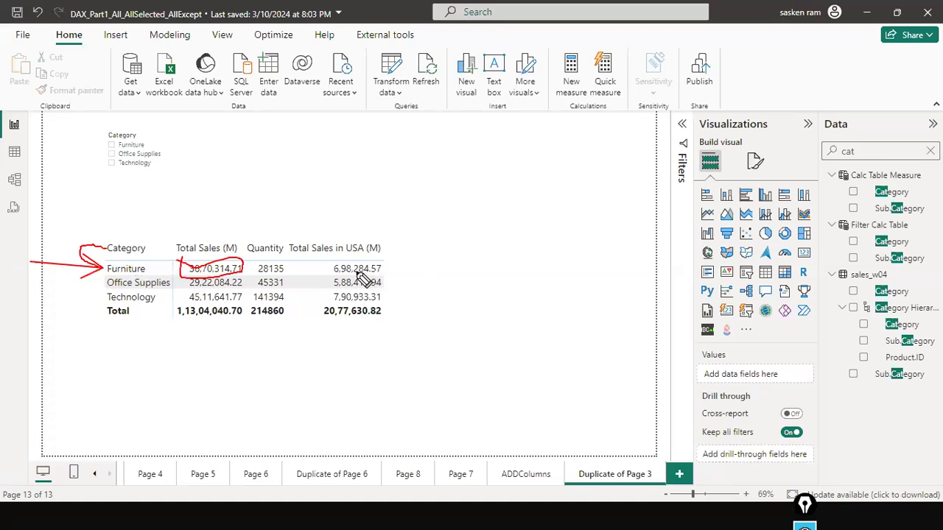
pyautogui.moveTo(379, 258)
pyautogui.mouseDown()
pyautogui.moveTo(331, 269)
pyautogui.moveTo(391, 266)
pyautogui.moveTo(345, 250)
pyautogui.mouseUp()
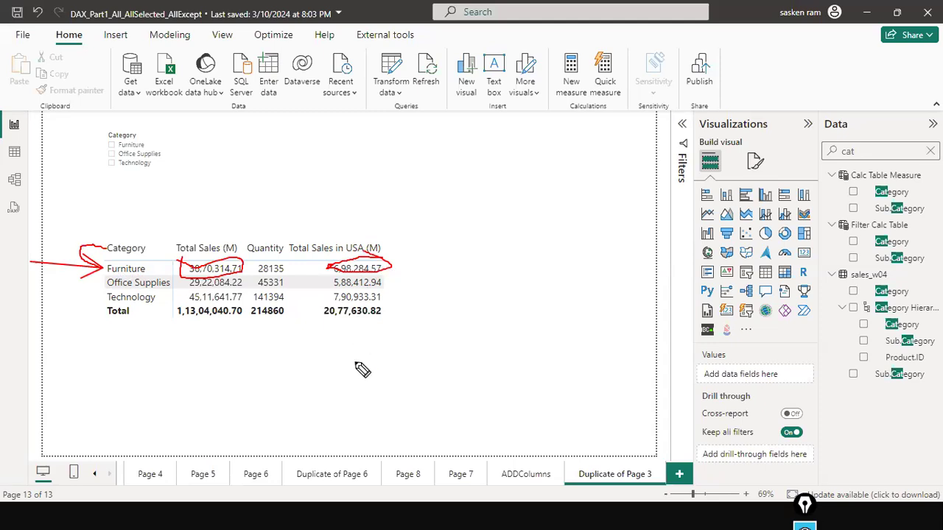
pyautogui.press('Escape')
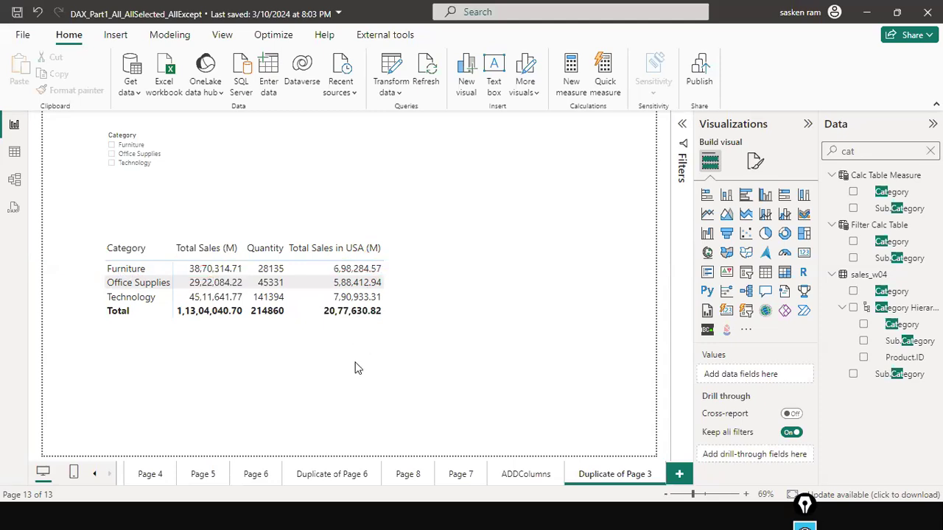
# Step: Select both Furniture and Technology in the Category slicer and move the matrix up just beneath it
pyautogui.click(112, 147)
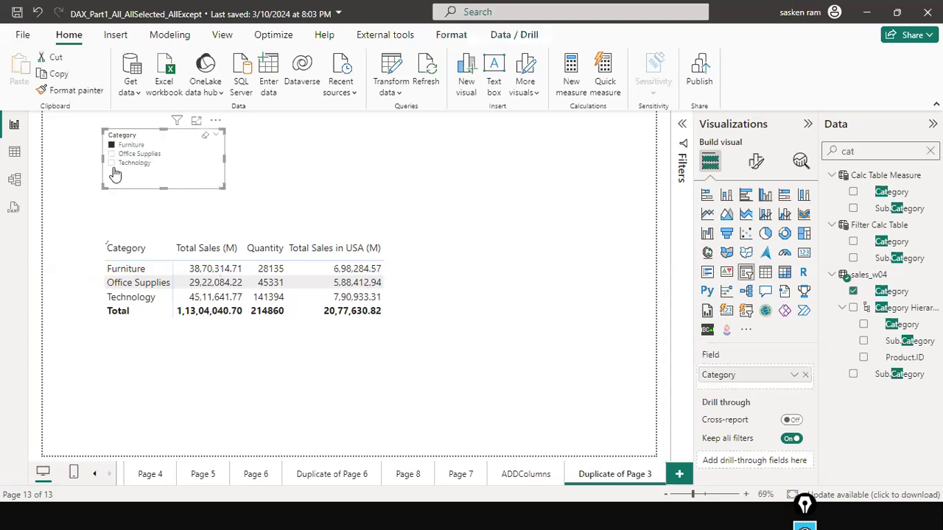
pyautogui.keyDown('ctrl'); pyautogui.click(111, 163); pyautogui.keyUp('ctrl')
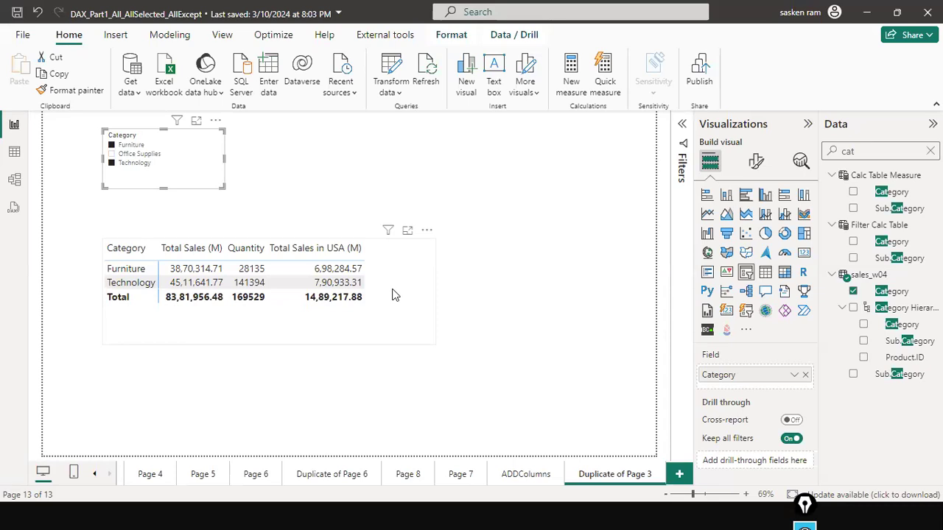
pyautogui.moveTo(301, 279); pyautogui.dragTo(381, 250)
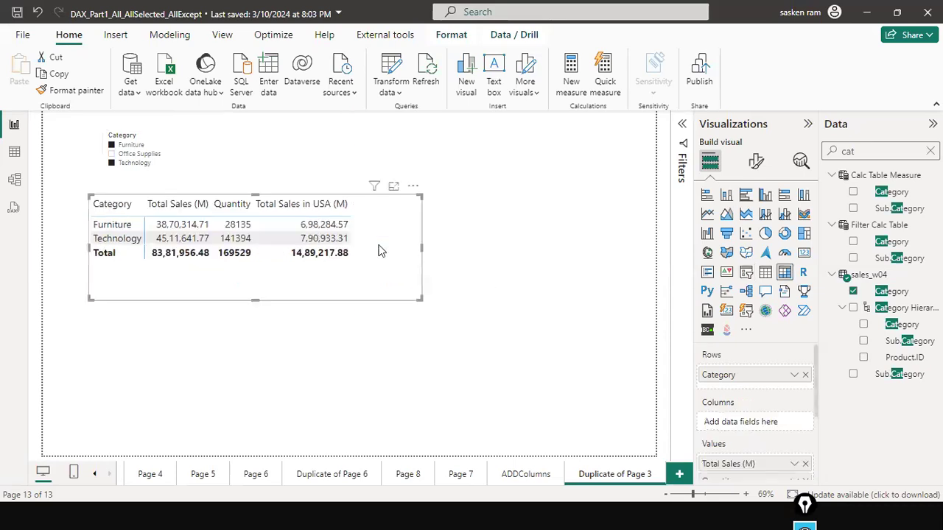
# Step: Duplicate the matrix, align the copy directly below the original, and narrow the original's frame to fit its columns
pyautogui.hotkey('ctrl', 'c')
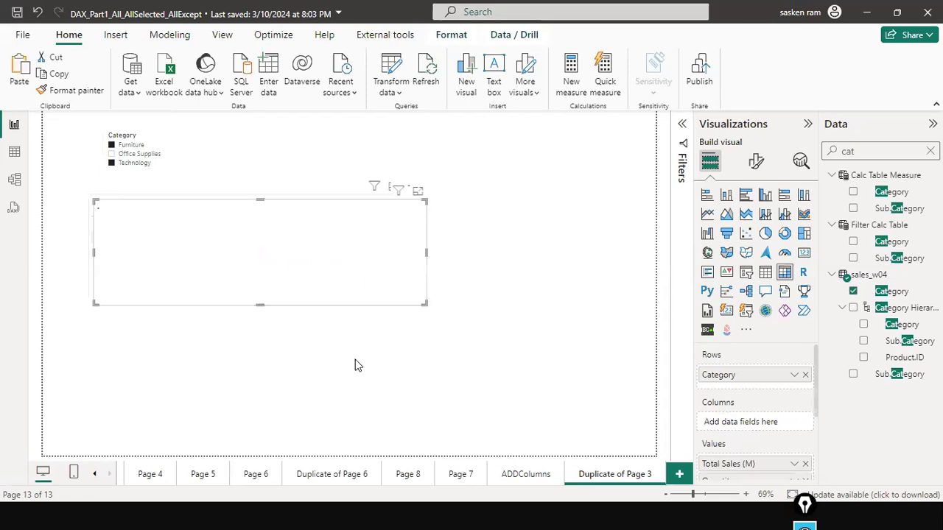
pyautogui.hotkey('ctrl', 'v')
pyautogui.click(284, 299)
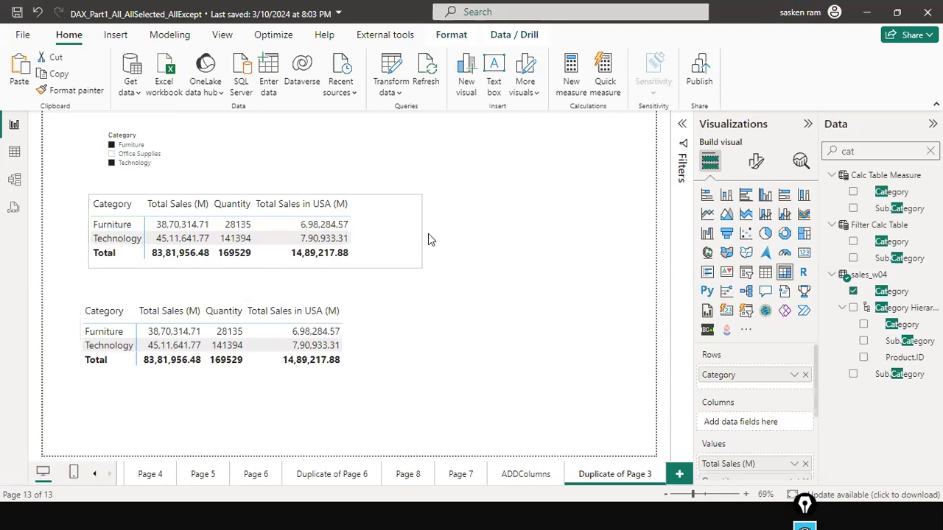
pyautogui.moveTo(421, 233); pyautogui.dragTo(349, 221)
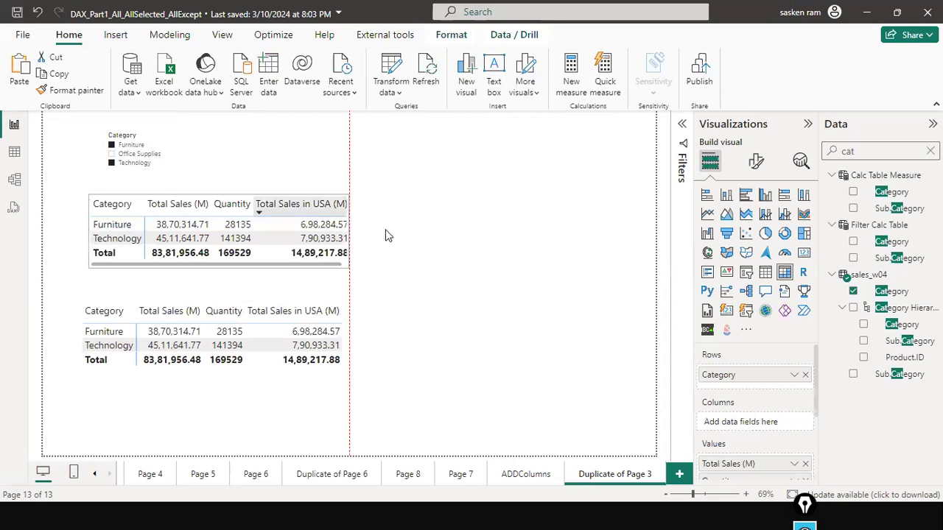
pyautogui.moveTo(358, 346); pyautogui.dragTo(365, 343)
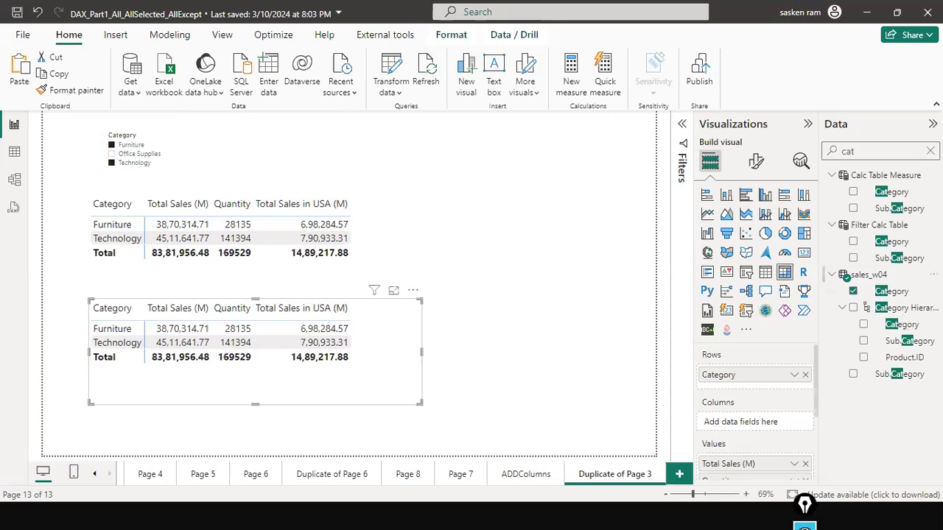
# Step: Add Segment from sales_w04 to the lower matrix's columns and widen that matrix to nearly the full page width
pyautogui.press('BackSpace')
pyautogui.press('BackSpace')
pyautogui.press('BackSpace')
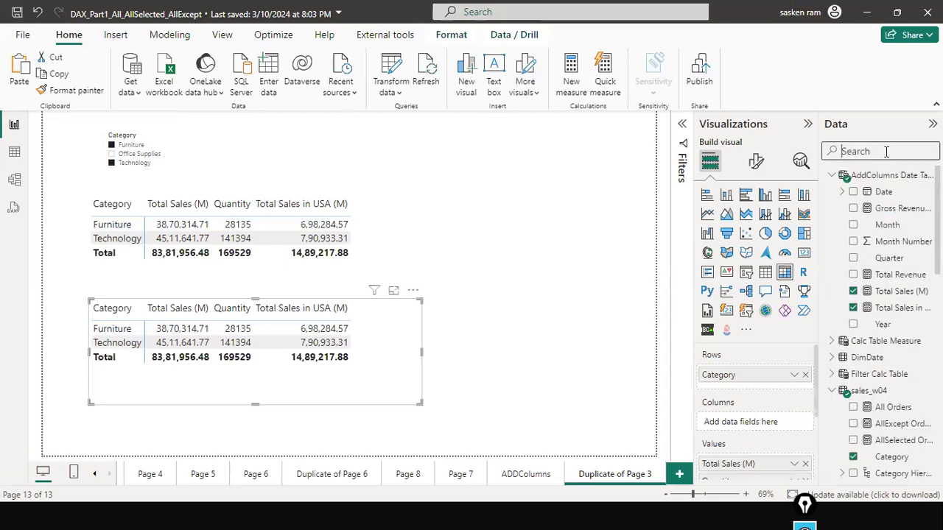
pyautogui.write('seg')
pyautogui.moveTo(891, 258); pyautogui.dragTo(412, 341)
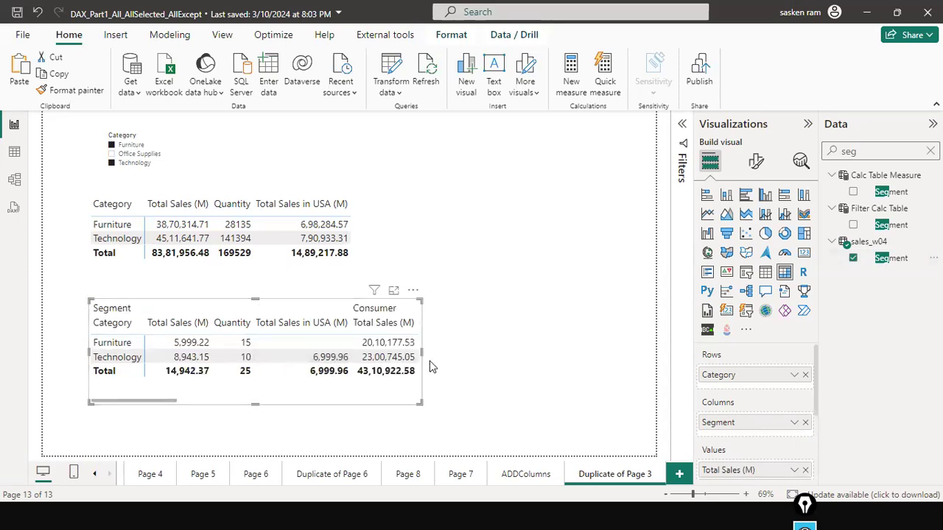
pyautogui.moveTo(421, 353); pyautogui.dragTo(637, 353)
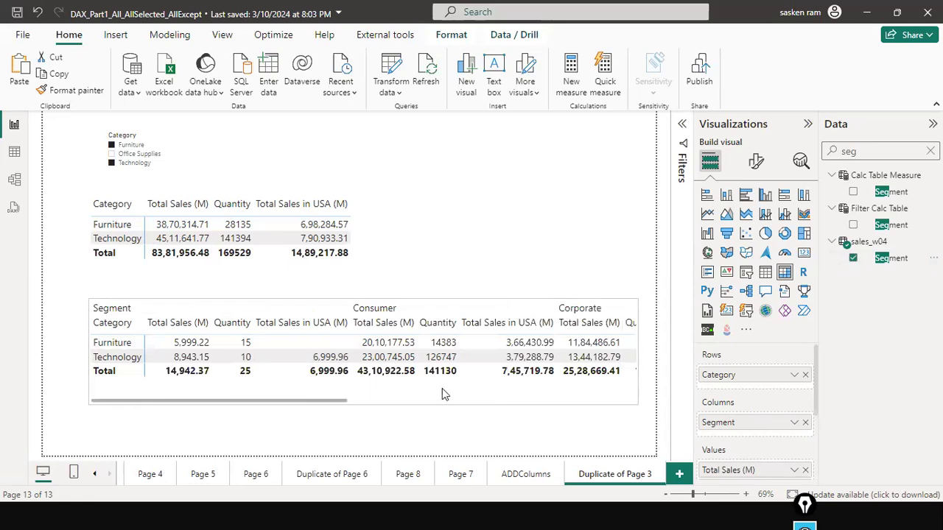
pyautogui.moveTo(429, 395); pyautogui.dragTo(414, 389)
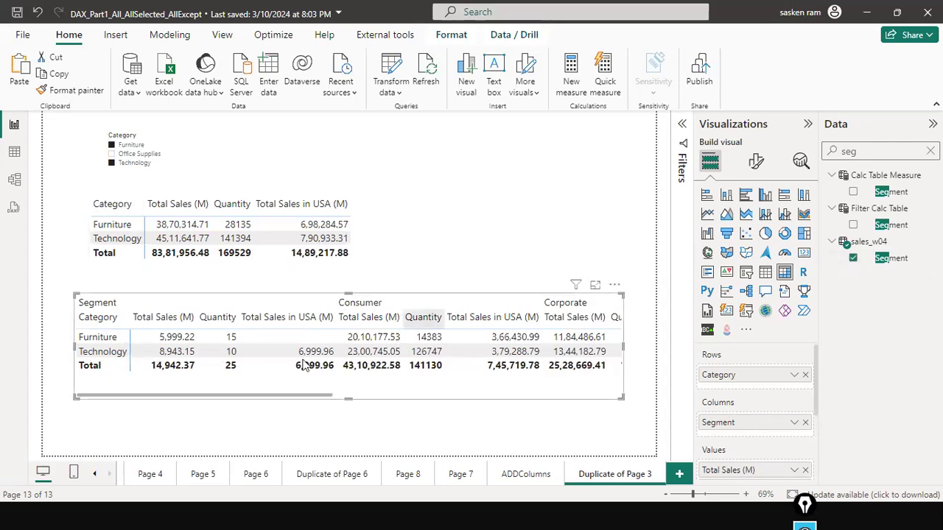
# Step: Examine the lower matrix's sales and quantity columns for each segment, from the unnamed segment through Consumer, Corporate and Home Office
pyautogui.moveTo(315, 398); pyautogui.dragTo(564, 415)
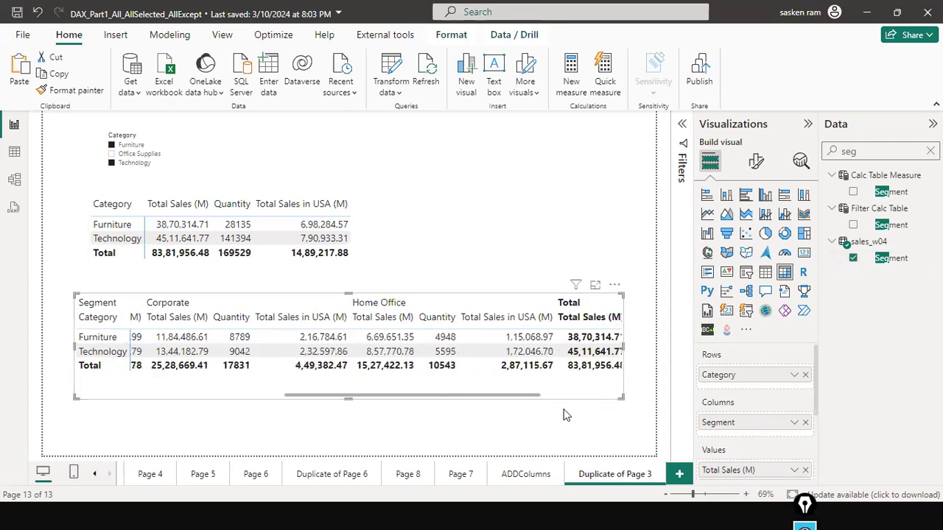
pyautogui.moveTo(492, 406); pyautogui.dragTo(360, 392)
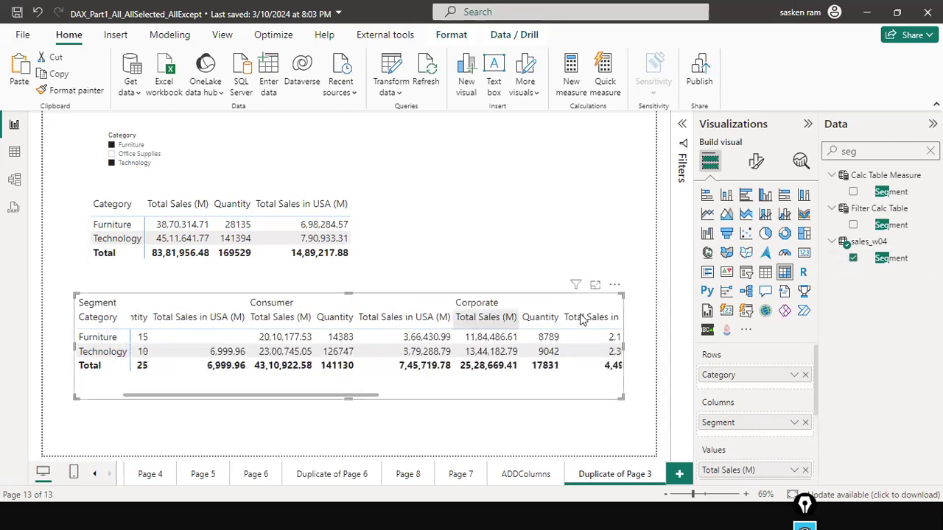
pyautogui.moveTo(558, 402); pyautogui.dragTo(176, 390)
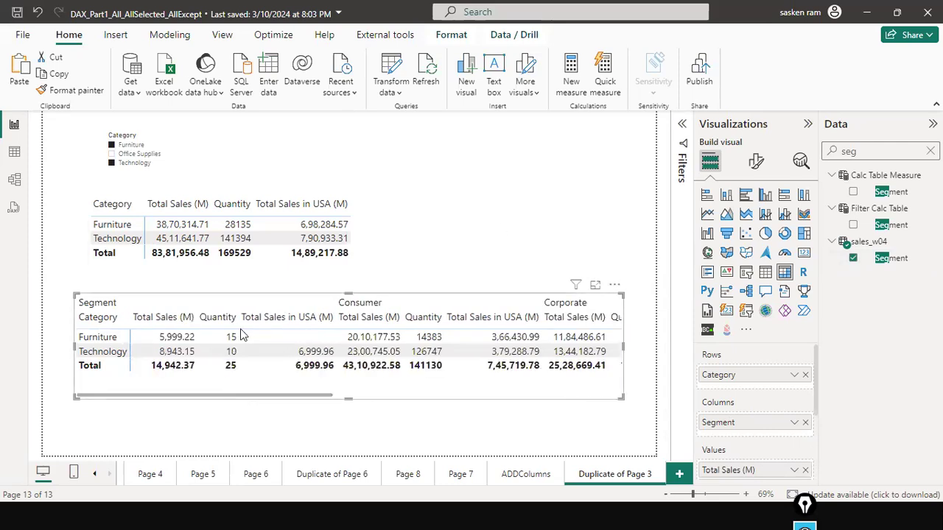
pyautogui.click(401, 398)
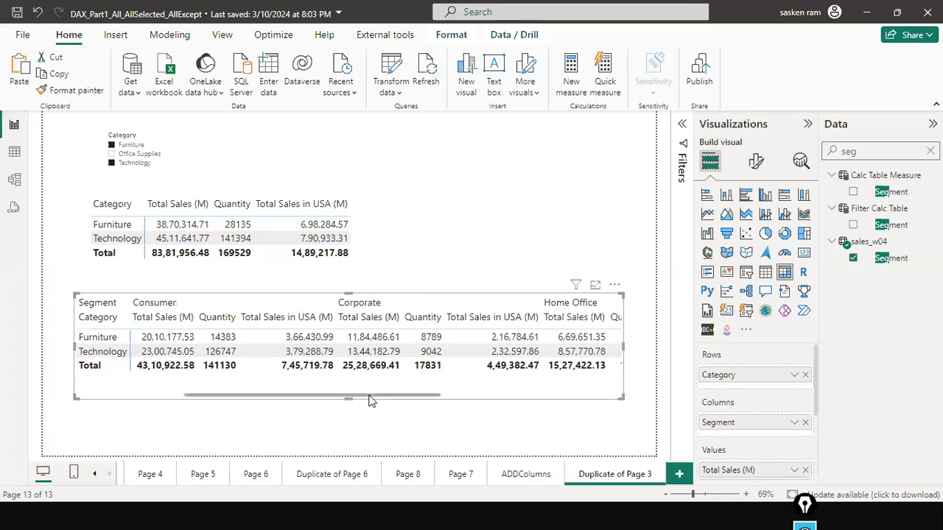
pyautogui.moveTo(376, 399); pyautogui.dragTo(414, 404)
pyautogui.click(418, 399)
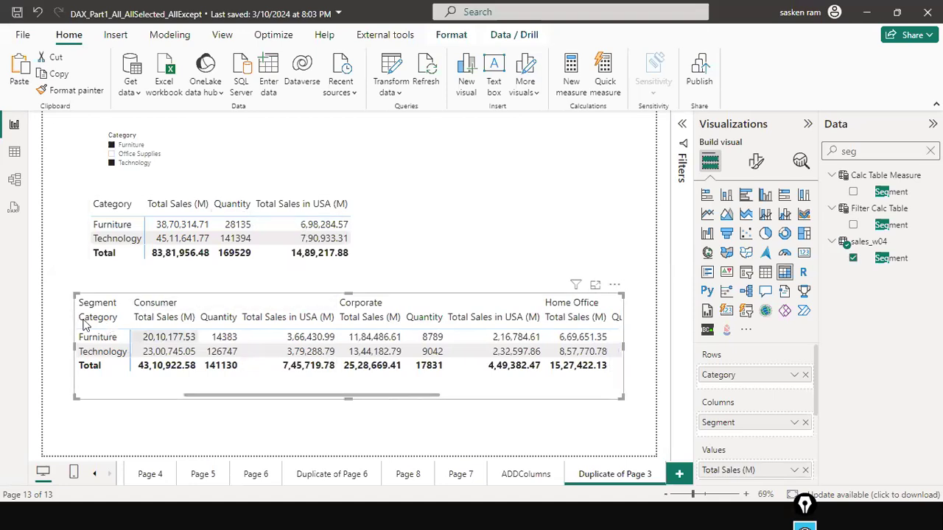
# Step: Point red arrows at the Consumer Total Sales (M) column and the Furniture and Technology rows, and compare the segment columns with the Total columns
pyautogui.moveTo(160, 275); pyautogui.dragTo(164, 336)
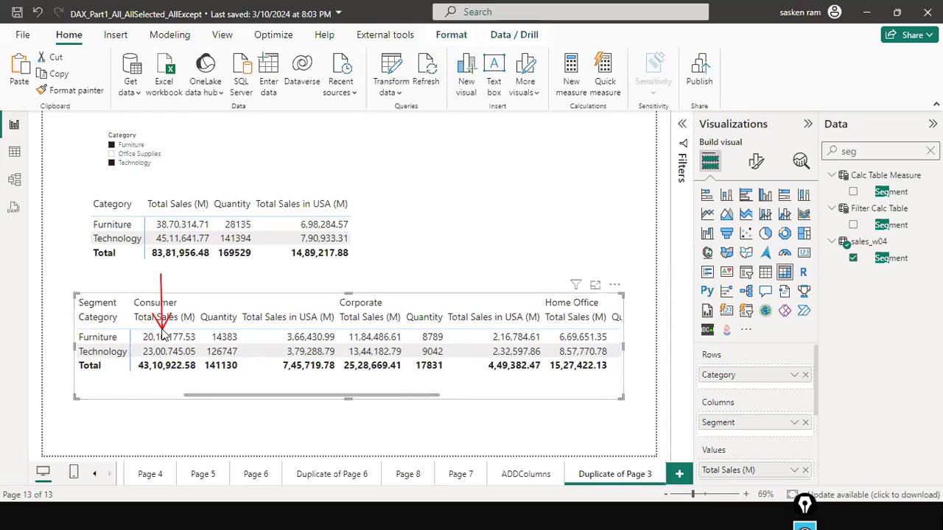
pyautogui.moveTo(19, 333); pyautogui.dragTo(76, 337)
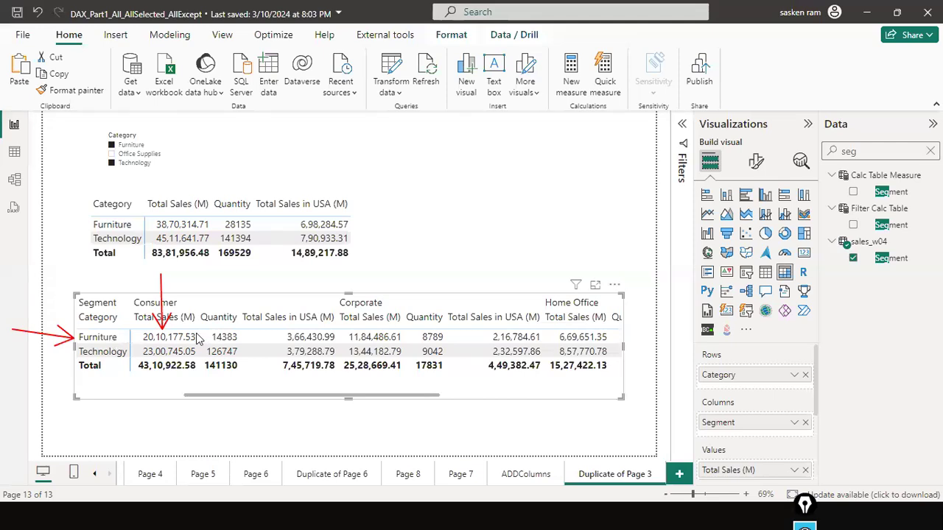
pyautogui.moveTo(38, 359); pyautogui.dragTo(73, 354)
pyautogui.moveTo(376, 397); pyautogui.dragTo(547, 407)
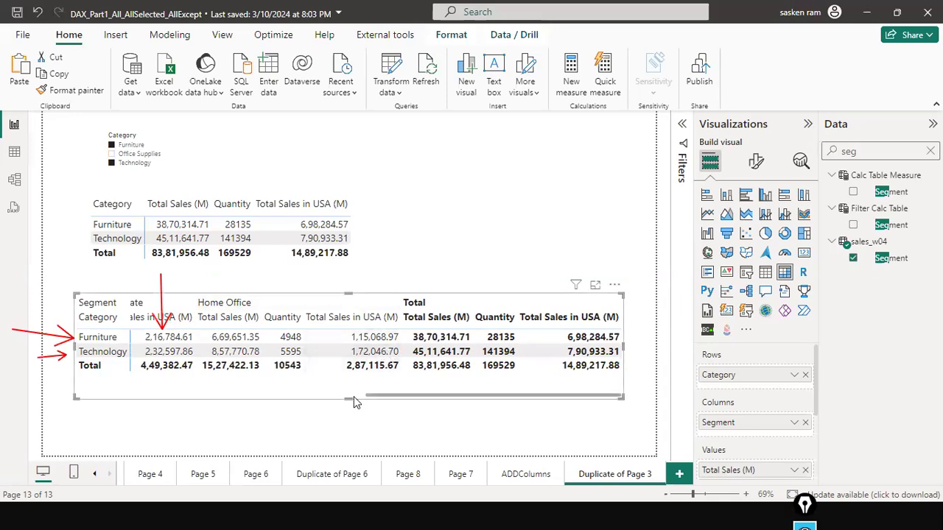
pyautogui.moveTo(265, 397); pyautogui.dragTo(172, 393)
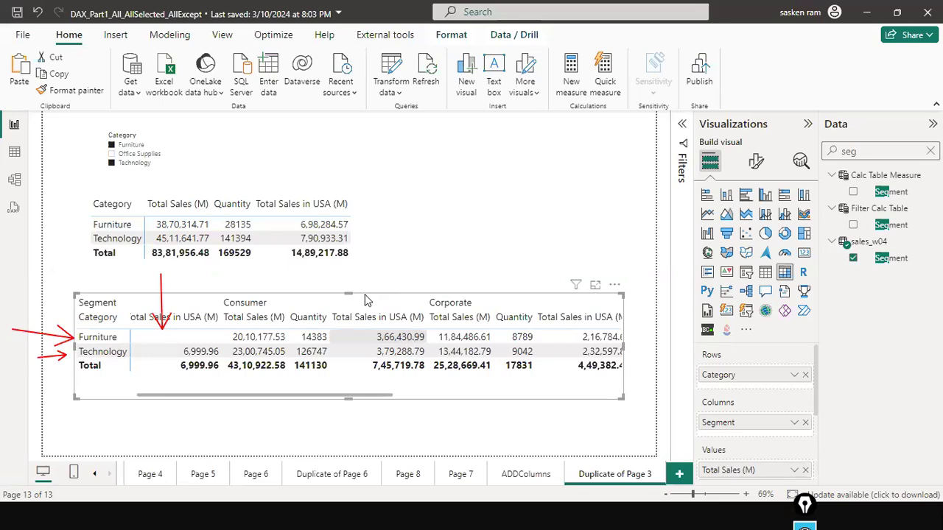
pyautogui.moveTo(375, 397); pyautogui.dragTo(466, 400)
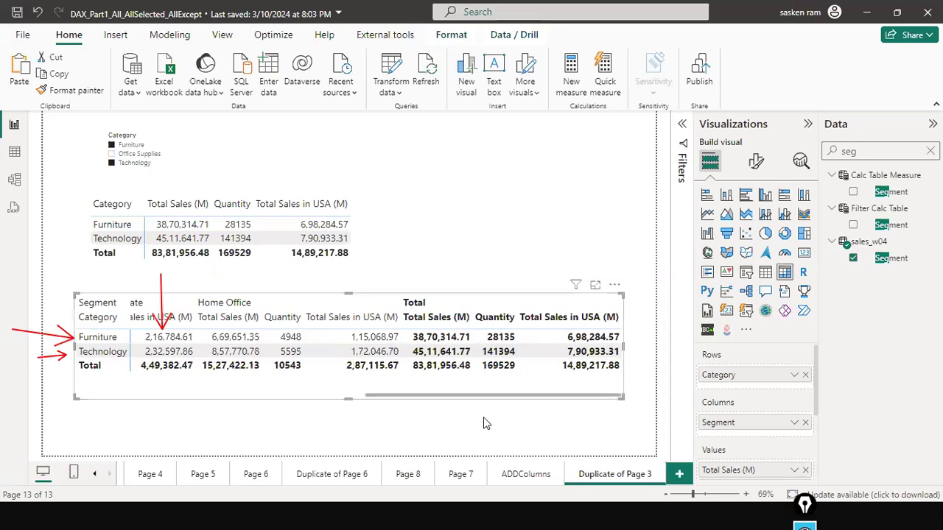
pyautogui.click(252, 401)
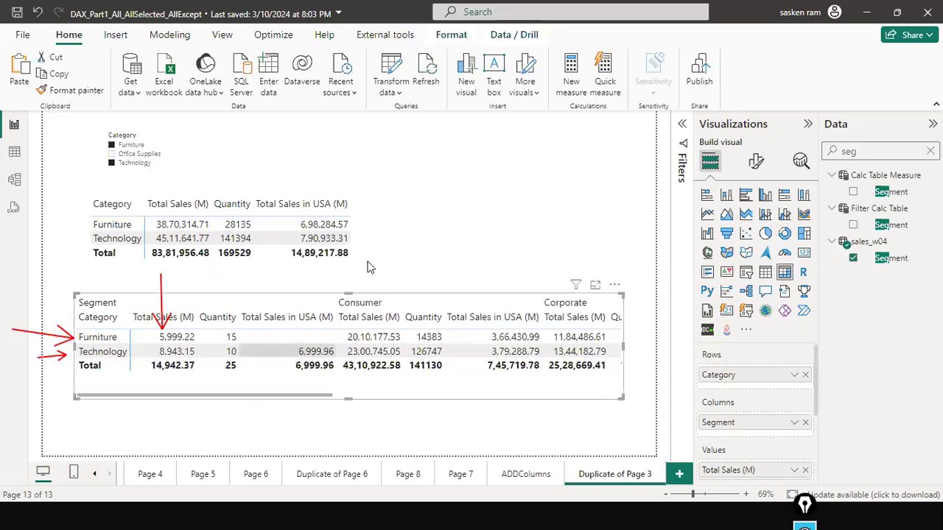
# Step: Place the category matrix beside the slicer and the segment matrix closer below it, showing the Consumer, Corporate and Home Office columns
pyautogui.moveTo(371, 252); pyautogui.dragTo(561, 180)
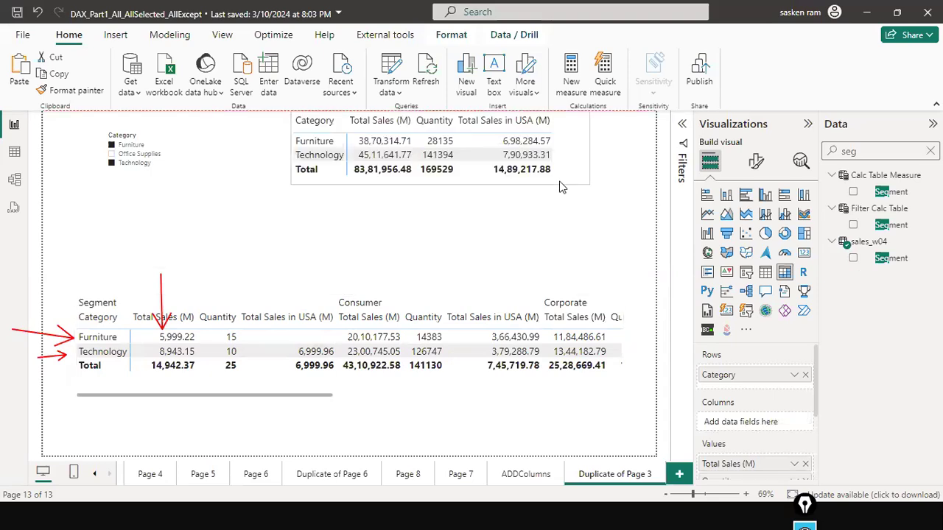
pyautogui.moveTo(453, 322); pyautogui.dragTo(453, 265)
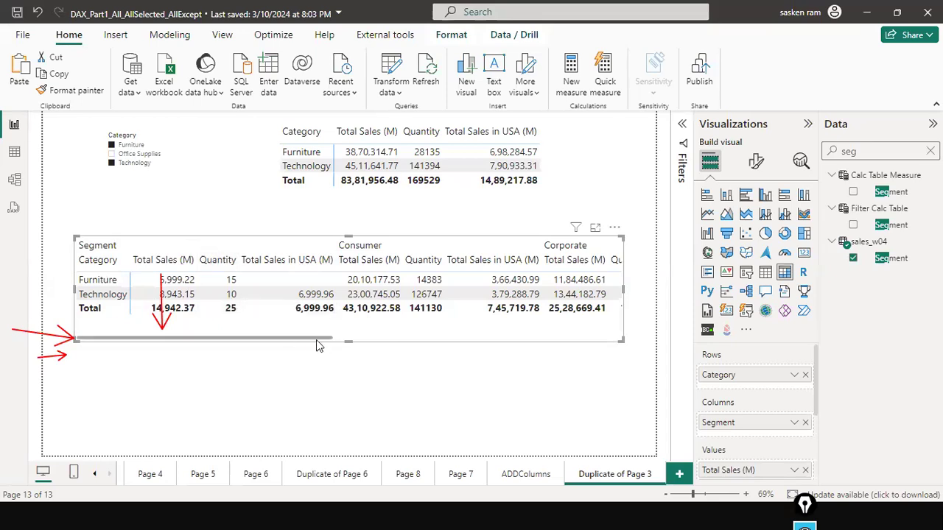
pyautogui.hscroll(3, 347, 340)
pyautogui.hscroll(2, 357, 332)
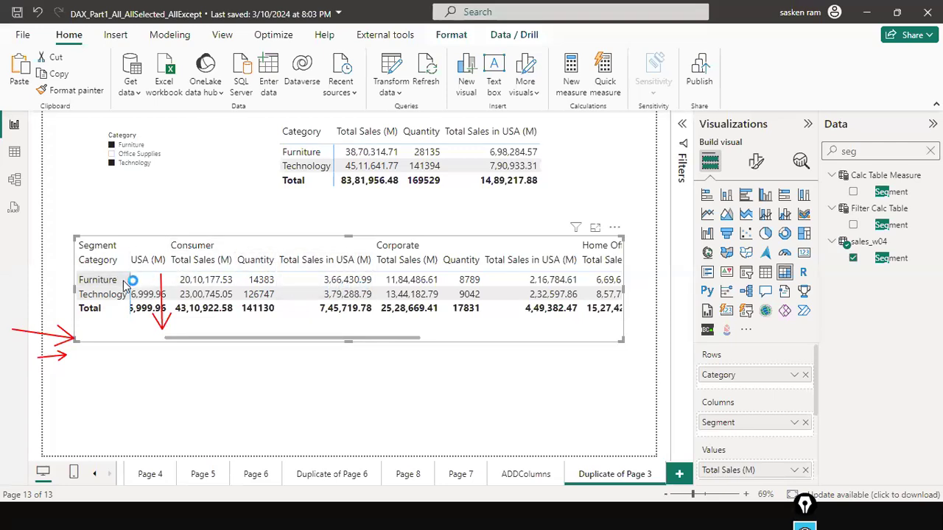
pyautogui.moveTo(199, 335)
pyautogui.mouseDown()
pyautogui.moveTo(173, 330)
pyautogui.moveTo(181, 332)
pyautogui.mouseUp()
pyautogui.hscroll(2, 202, 335)
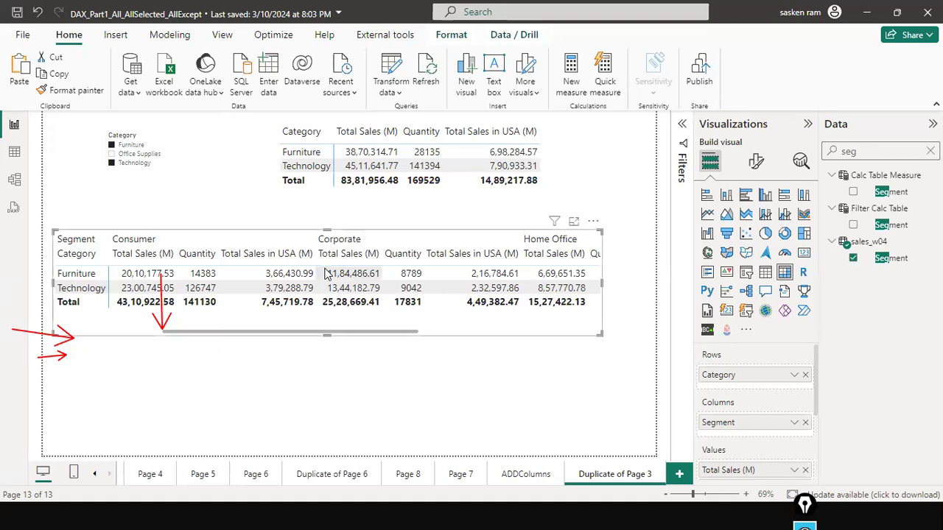
pyautogui.moveTo(326, 321); pyautogui.dragTo(327, 317)
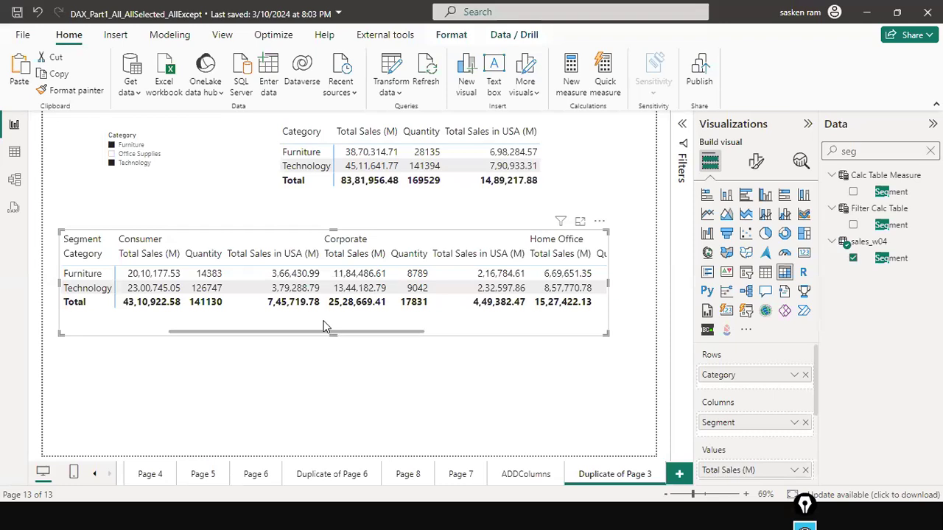
# Step: Move the segment matrix up toward the category matrix, and place a copy of the category matrix below it
pyautogui.moveTo(324, 326); pyautogui.dragTo(328, 310)
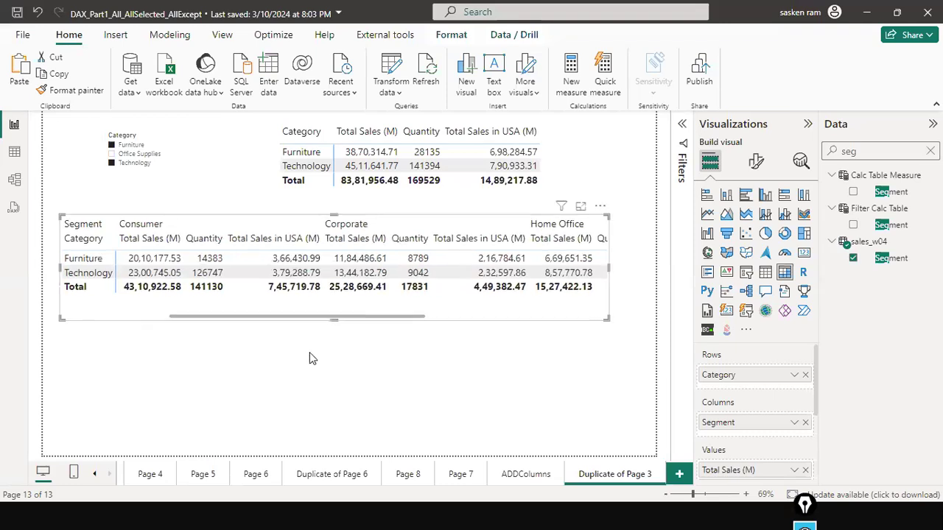
pyautogui.click(327, 323)
pyautogui.click(335, 315)
pyautogui.click(552, 169)
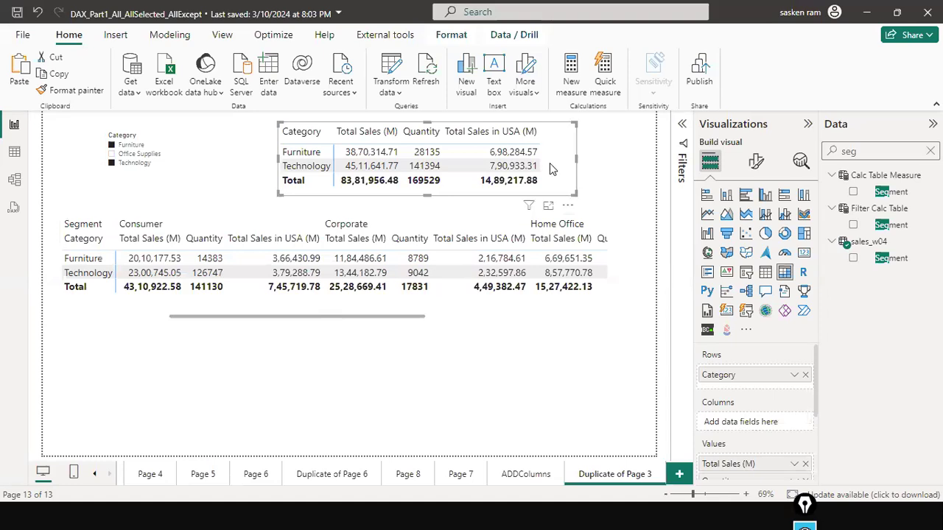
pyautogui.hotkey('ctrl', 'v')
pyautogui.moveTo(550, 165); pyautogui.dragTo(293, 381)
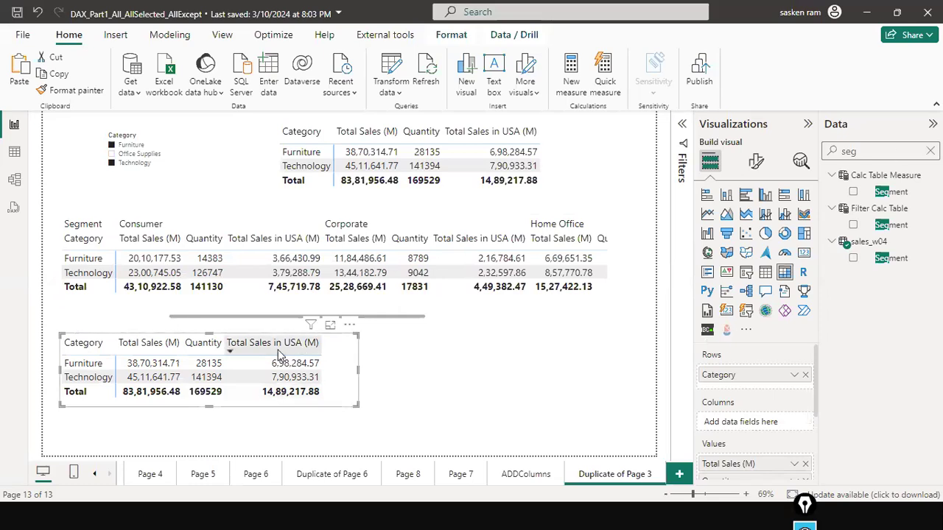
# Step: Search the fields for "total sale" and copy the full formula of the Total Sales in USA (M) measure without changing it
pyautogui.click(930, 151)
pyautogui.click(898, 150)
pyautogui.write('total sale')
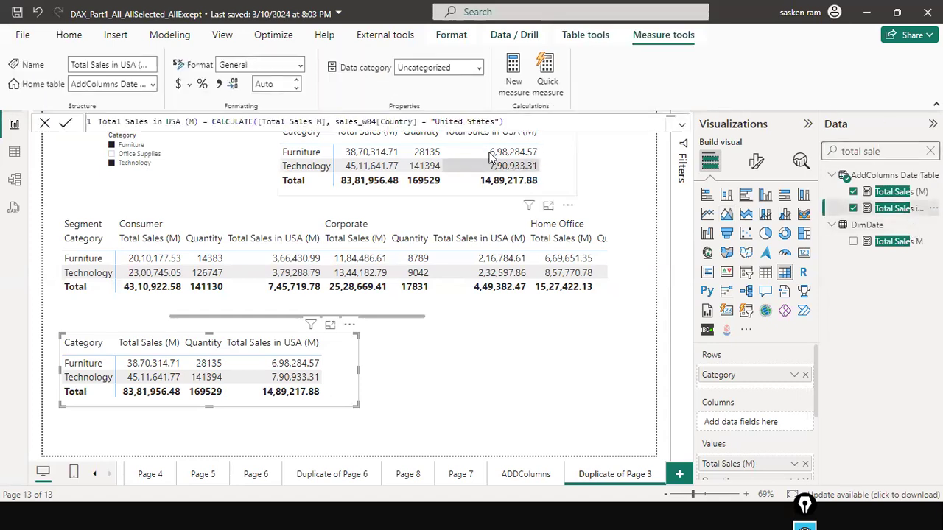
pyautogui.click(557, 117)
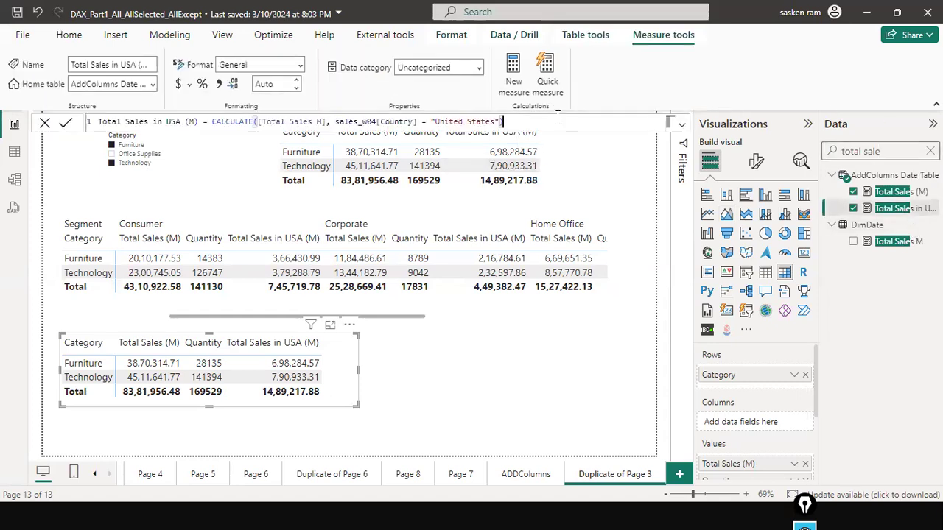
pyautogui.hotkey('ctrl', 'a')
pyautogui.hotkey('ctrl', 'c')
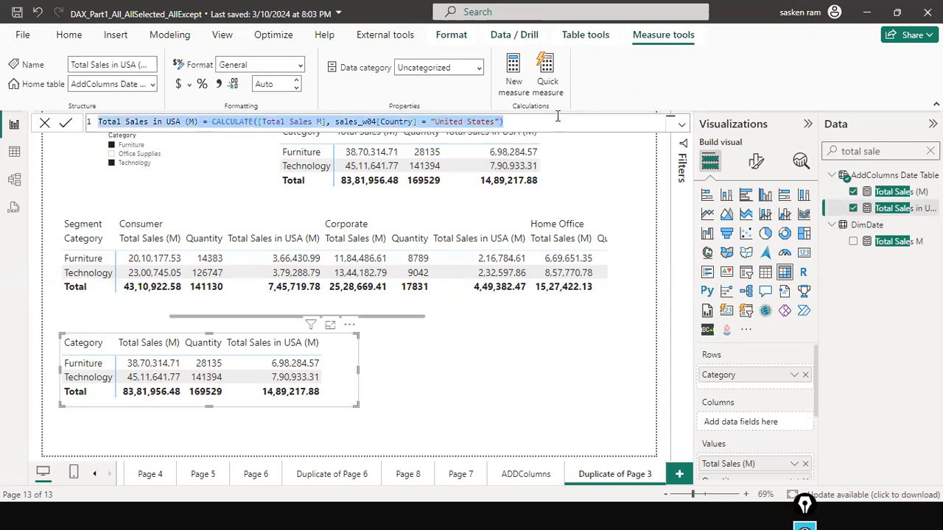
pyautogui.click(45, 123)
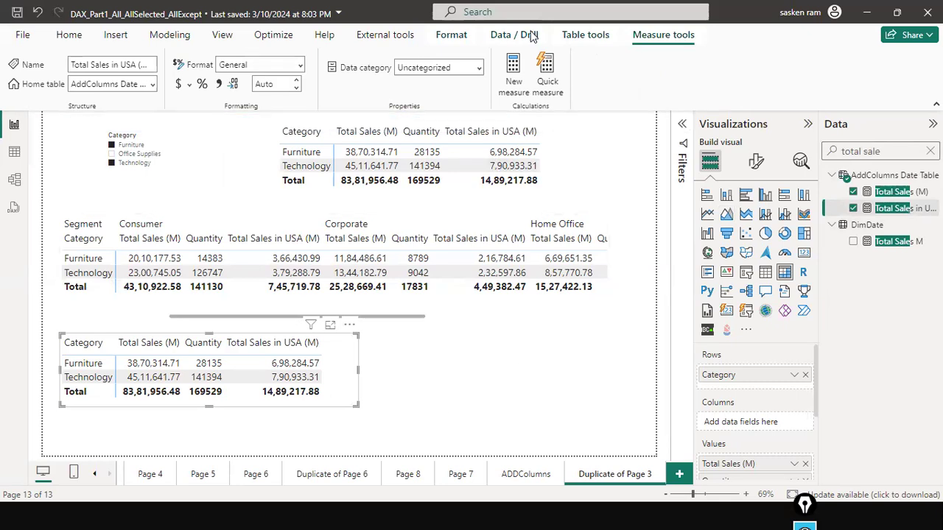
# Step: Create a new measure from the copied CALCULATE formula and add a comma after its "United States" filter for another argument
pyautogui.click(17, 11)
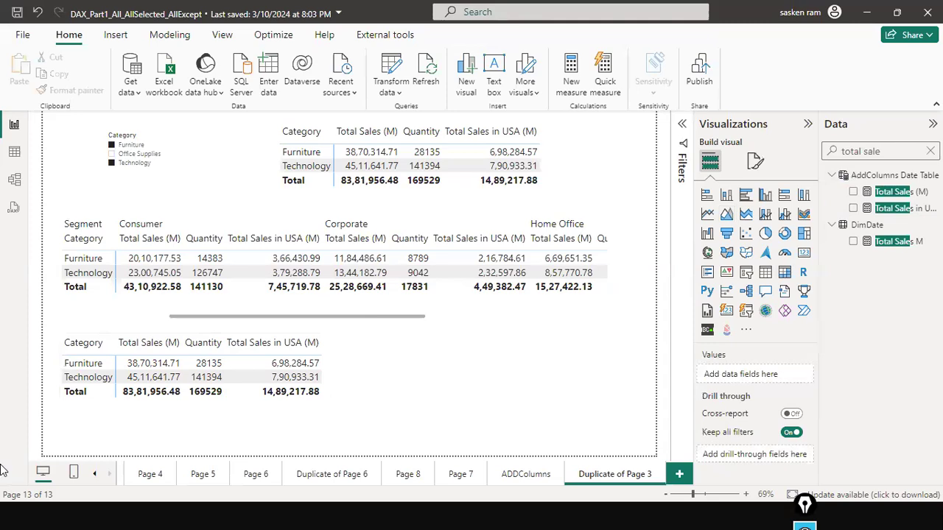
pyautogui.click(170, 35)
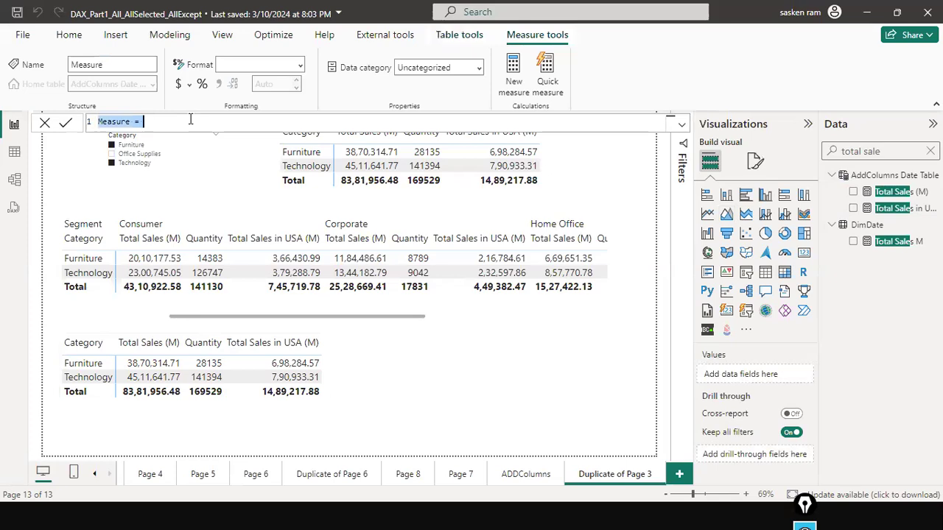
pyautogui.hotkey('ctrl', 'v')
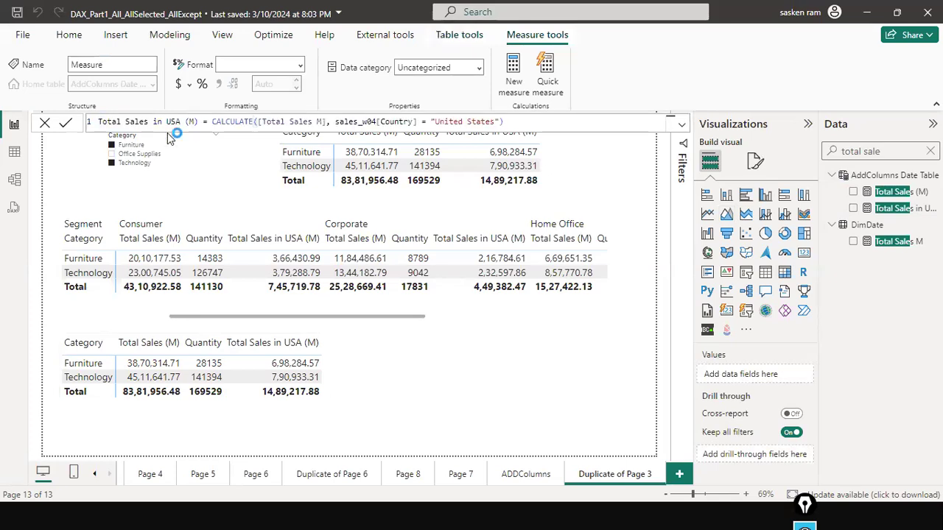
pyautogui.press('Return')
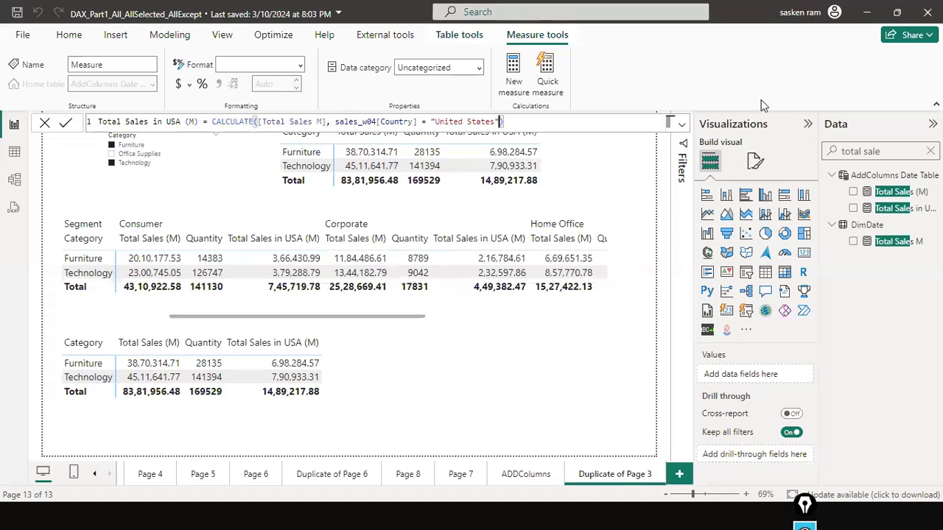
pyautogui.write(',')
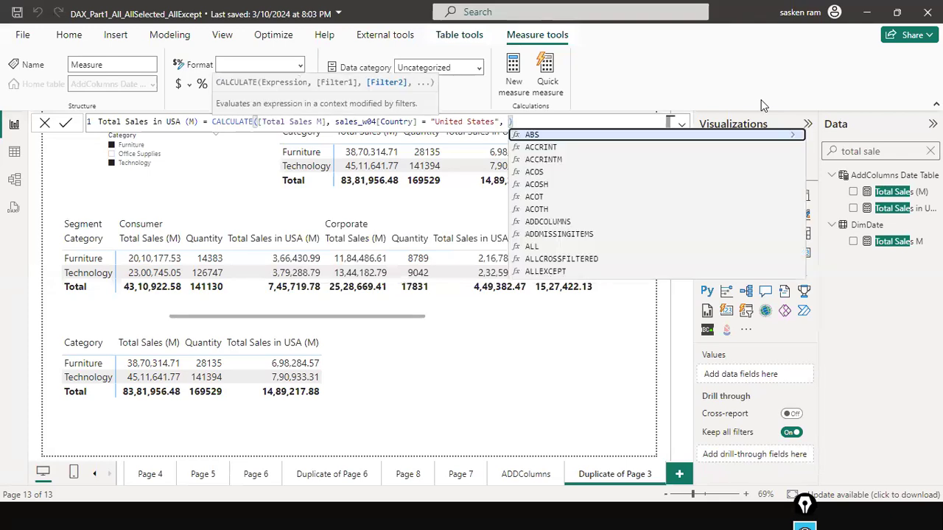
# Step: Try to replace the country filter in the new measure with an ALL function, and restore sales_w04[Country] = "United States"
pyautogui.press('BackSpace')
pyautogui.press('BackSpace')
pyautogui.press('BackSpace')
pyautogui.press('BackSpace')
pyautogui.press('BackSpace')
pyautogui.press('BackSpace')
pyautogui.press('BackSpace')
pyautogui.press('BackSpace')
pyautogui.press('BackSpace')
pyautogui.press('BackSpace')
pyautogui.press('BackSpace')
pyautogui.press('BackSpace')
pyautogui.press('BackSpace')
pyautogui.press('BackSpace')
pyautogui.press('BackSpace')
pyautogui.press('BackSpace')
pyautogui.press('BackSpace')
pyautogui.press('BackSpace')
pyautogui.press('BackSpace')
pyautogui.press('BackSpace')
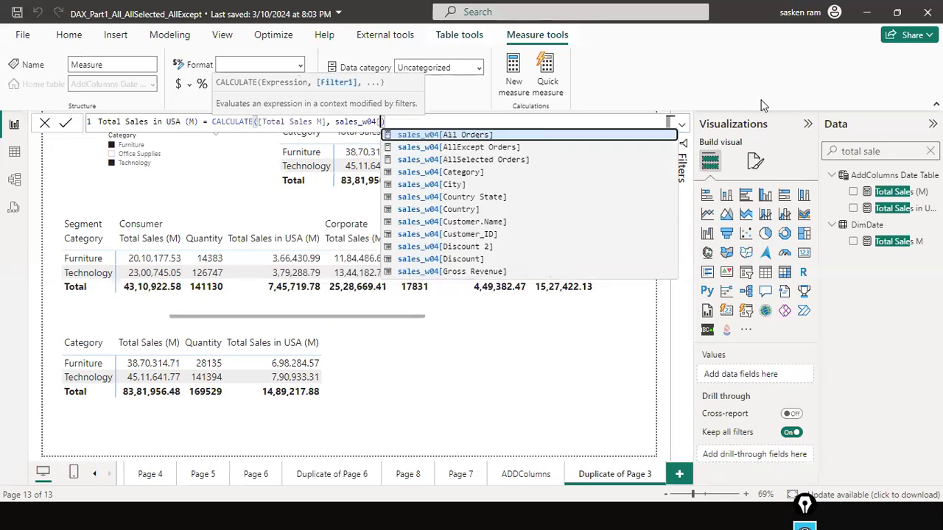
pyautogui.press('BackSpace')
pyautogui.press('BackSpace')
pyautogui.press('BackSpace')
pyautogui.press('BackSpace')
pyautogui.press('BackSpace')
pyautogui.press('BackSpace')
pyautogui.press('BackSpace')
pyautogui.press('BackSpace')
pyautogui.press('BackSpace')
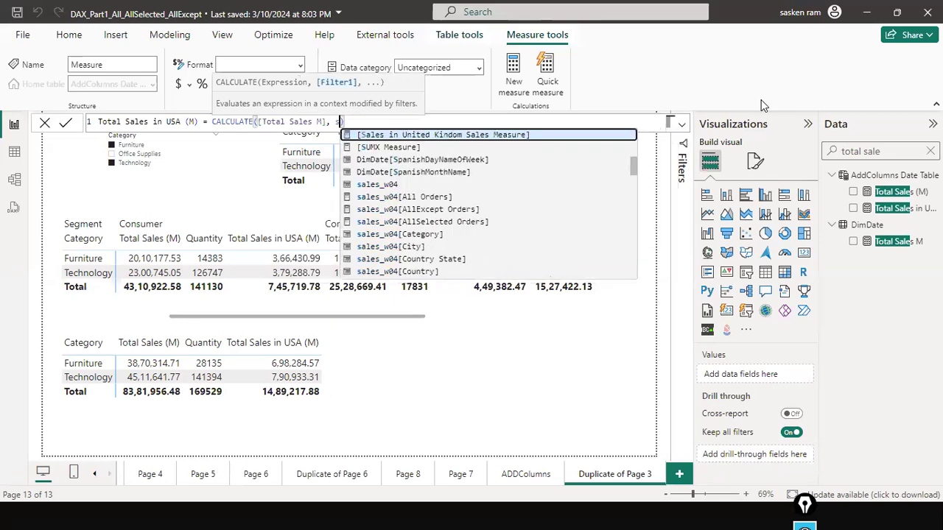
pyautogui.press('BackSpace')
pyautogui.write('ALL')
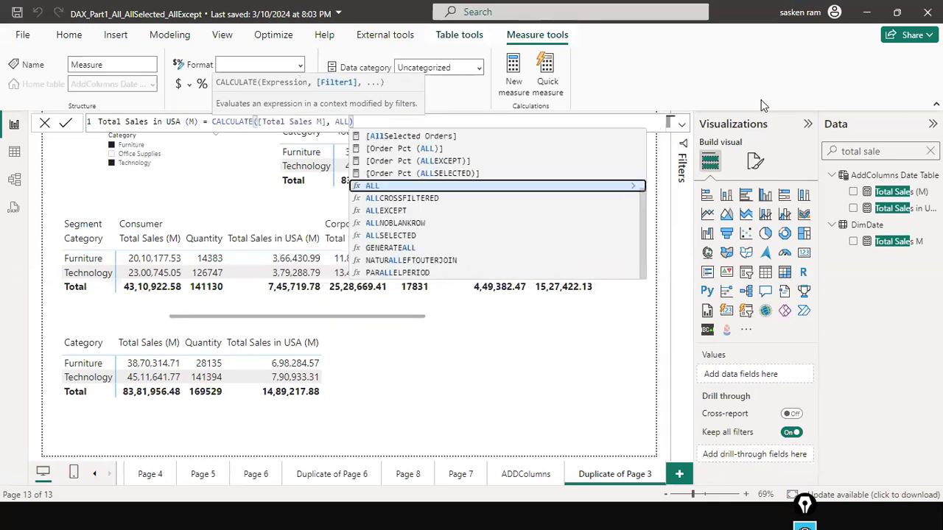
pyautogui.write('(')
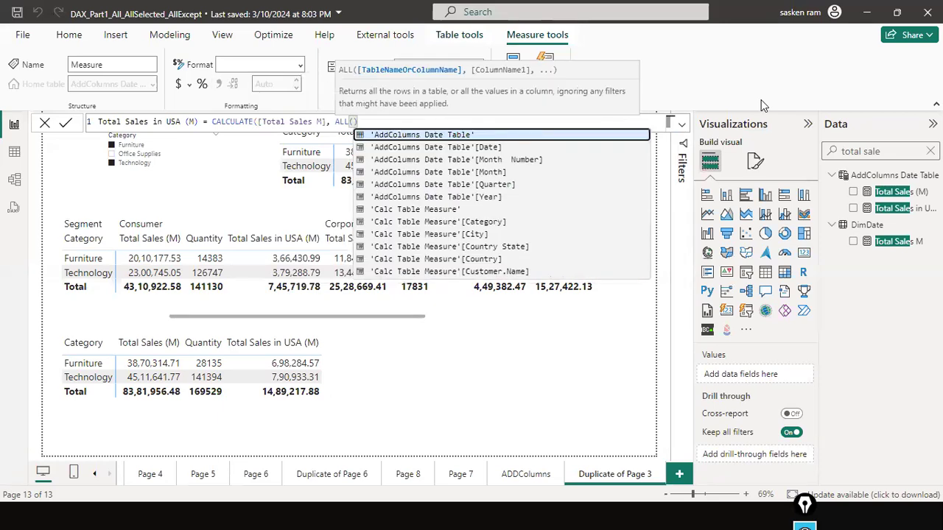
pyautogui.press('BackSpace')
pyautogui.press('BackSpace')
pyautogui.press('BackSpace')
pyautogui.press('BackSpace')
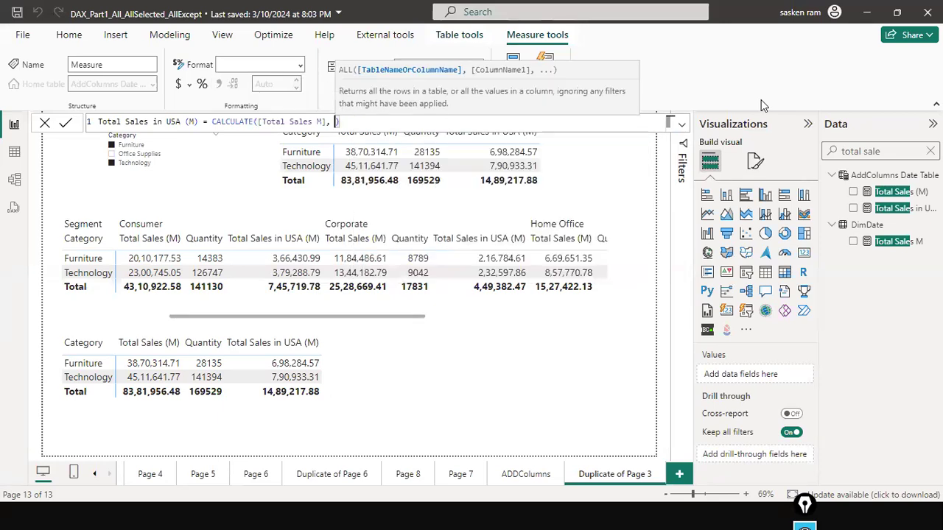
pyautogui.write('sales_w04[Country] = "United States",')
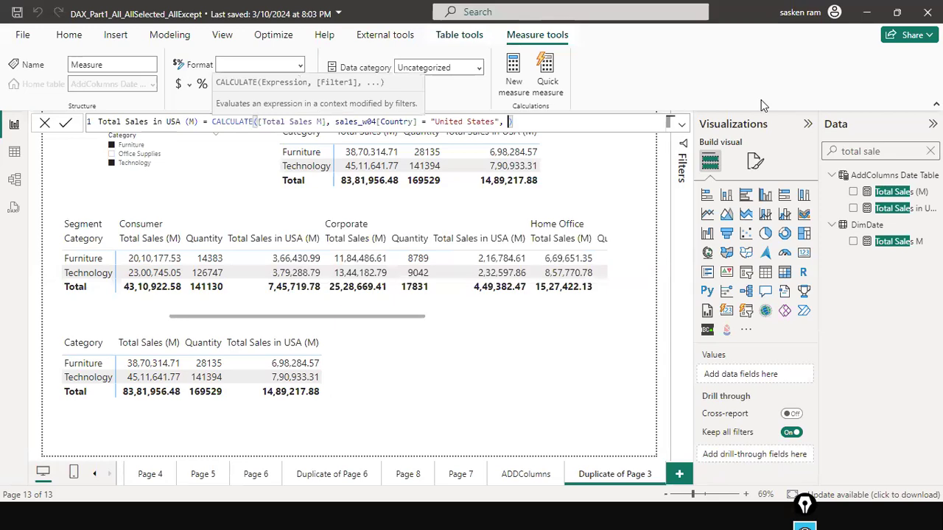
# Step: Add ALL(sales_w04[Category]) as the second filter argument of the new measure and close the CALCULATE formula
pyautogui.write('ALL(')
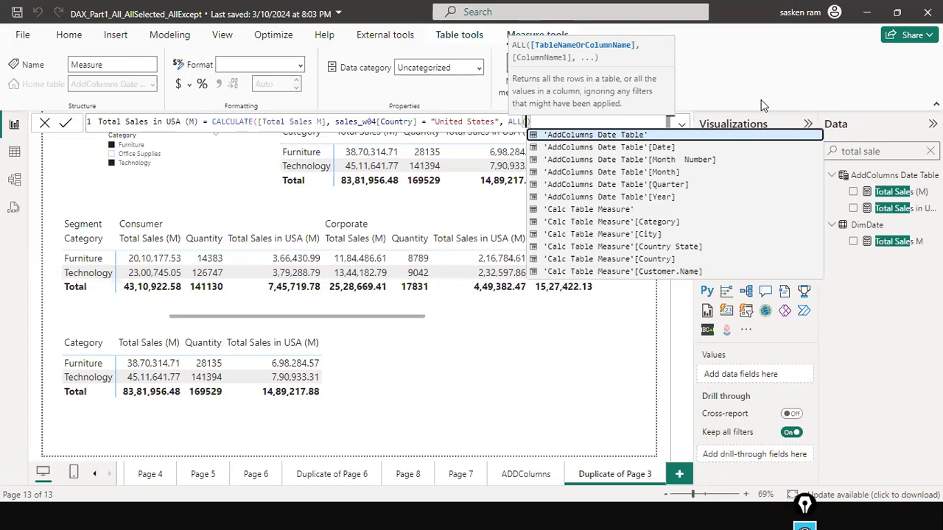
pyautogui.write('sales)')
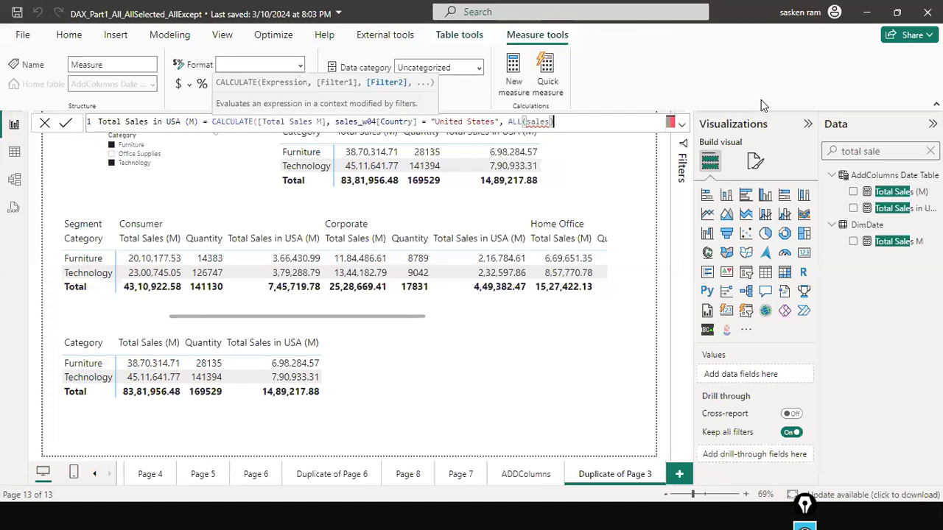
pyautogui.press('BackSpace')
pyautogui.press('Down')
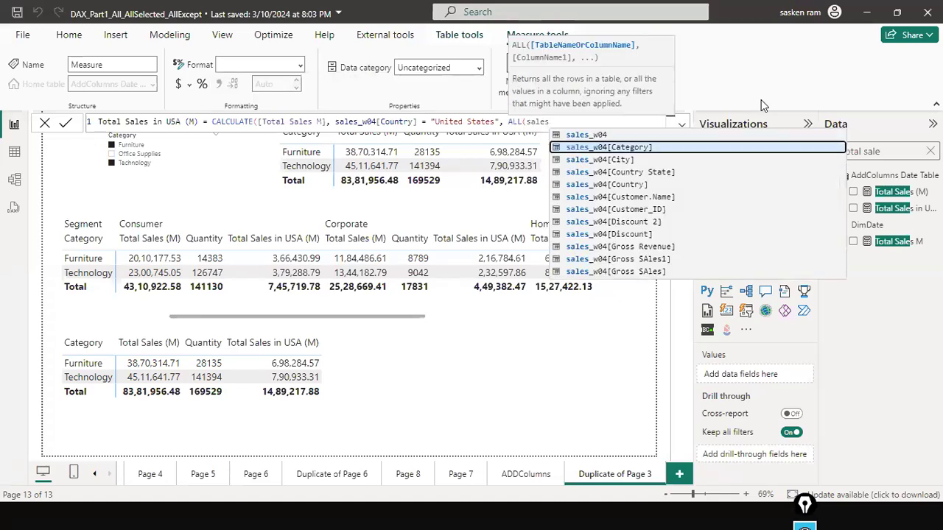
pyautogui.press('Tab')
pyautogui.write(')')
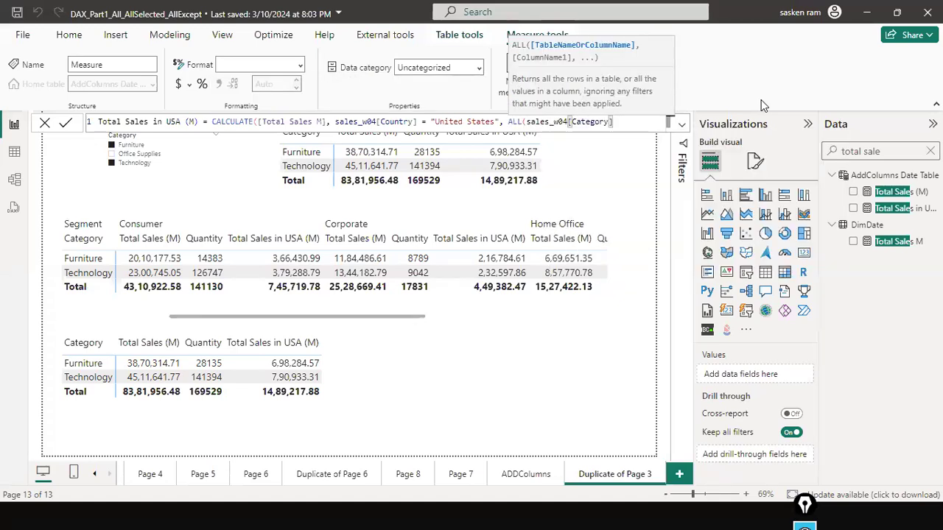
pyautogui.write('))')
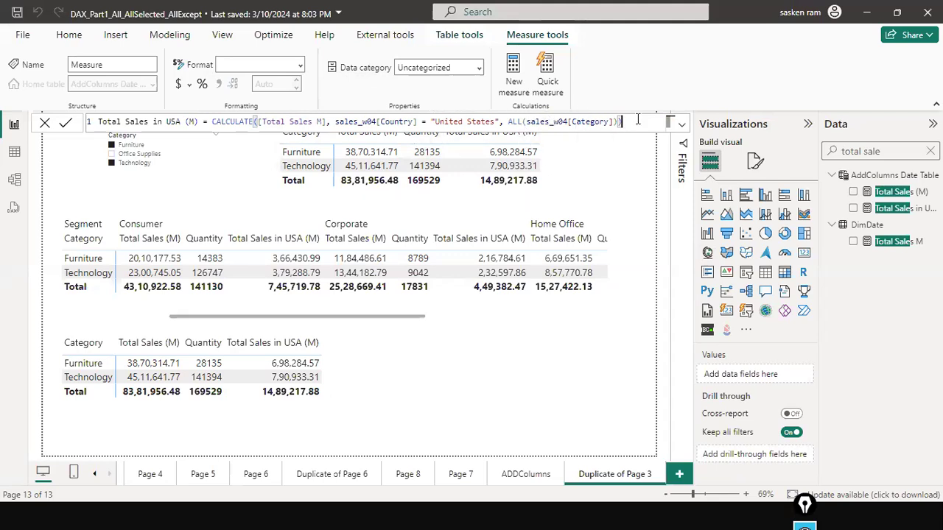
# Step: Name the new measure Total Sales in USA ALL (M) and commit its formula
pyautogui.click(188, 121)
pyautogui.write('ALL')
pyautogui.press('Return')
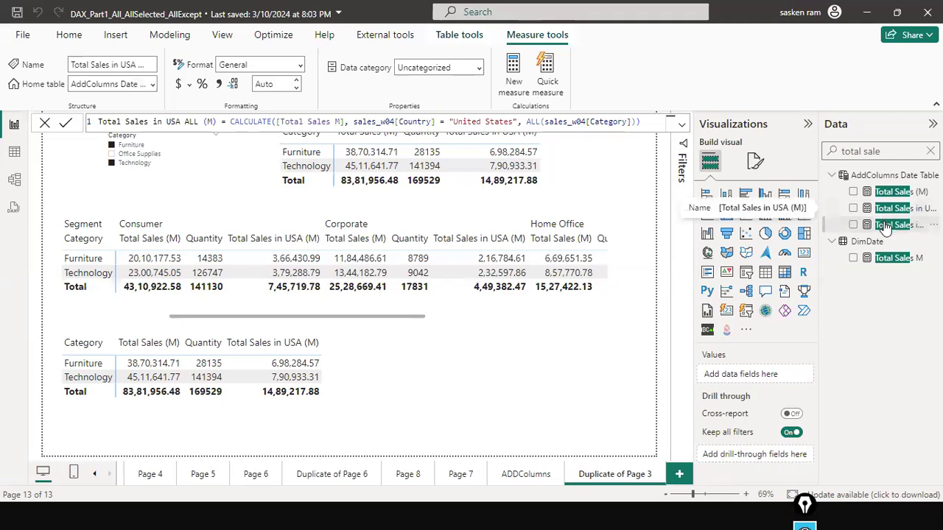
pyautogui.moveTo(886, 229); pyautogui.dragTo(357, 364)
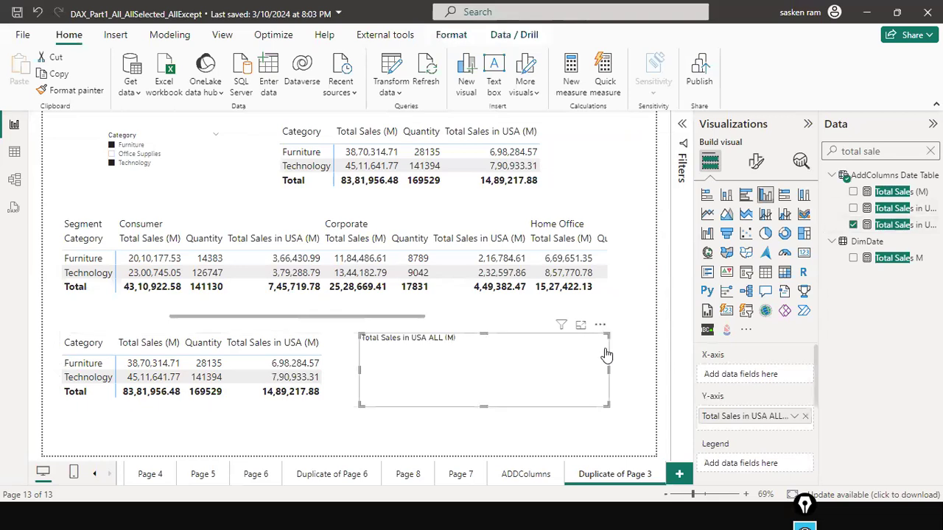
pyautogui.click(600, 324)
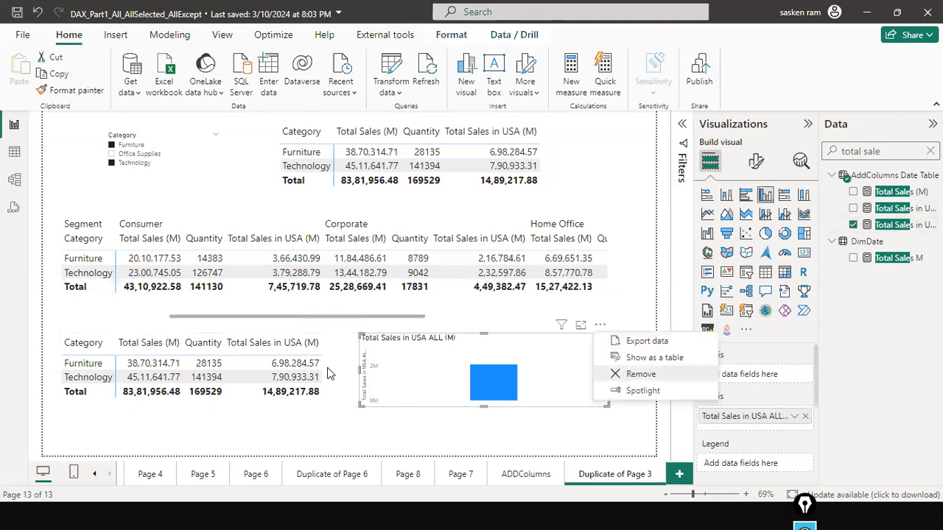
pyautogui.click(357, 372)
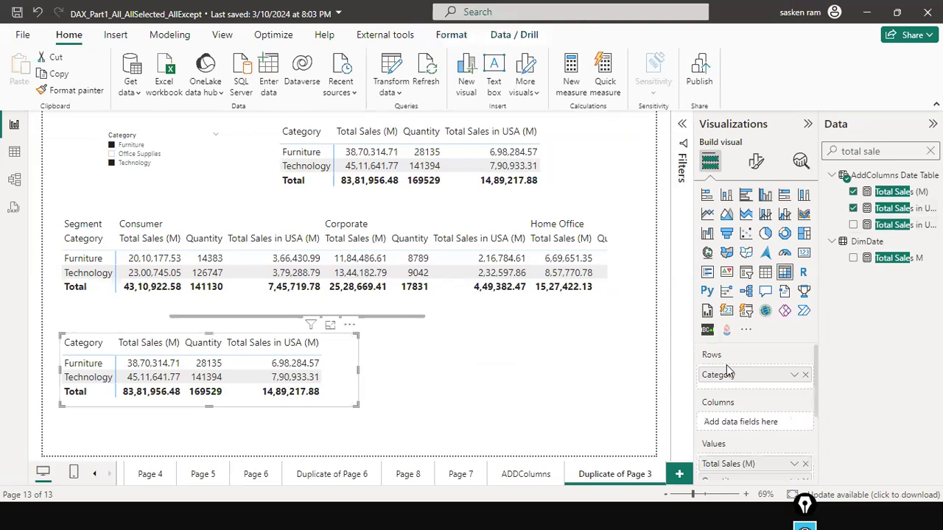
# Step: Add Total Sales in USA ALL (M) to the copied category matrix and review the measure's formula without changing it
pyautogui.moveTo(905, 224); pyautogui.dragTo(403, 374)
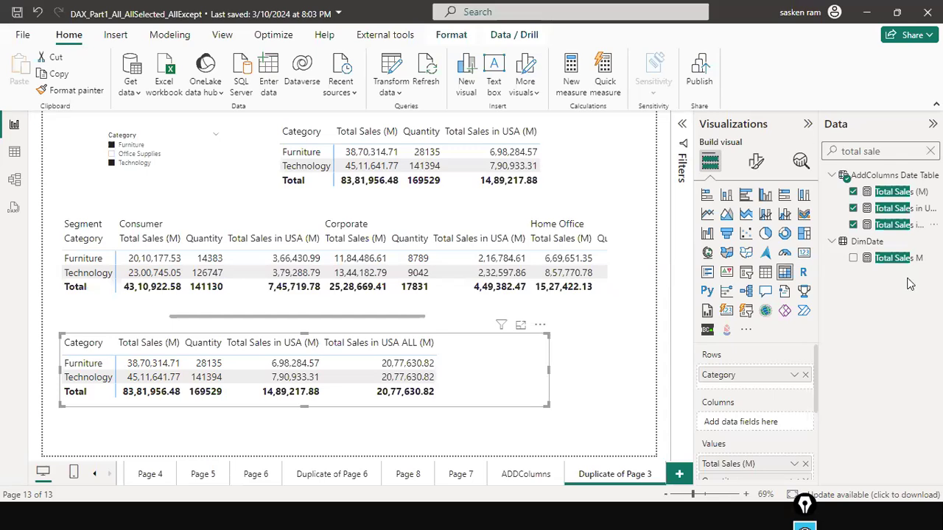
pyautogui.click(896, 227)
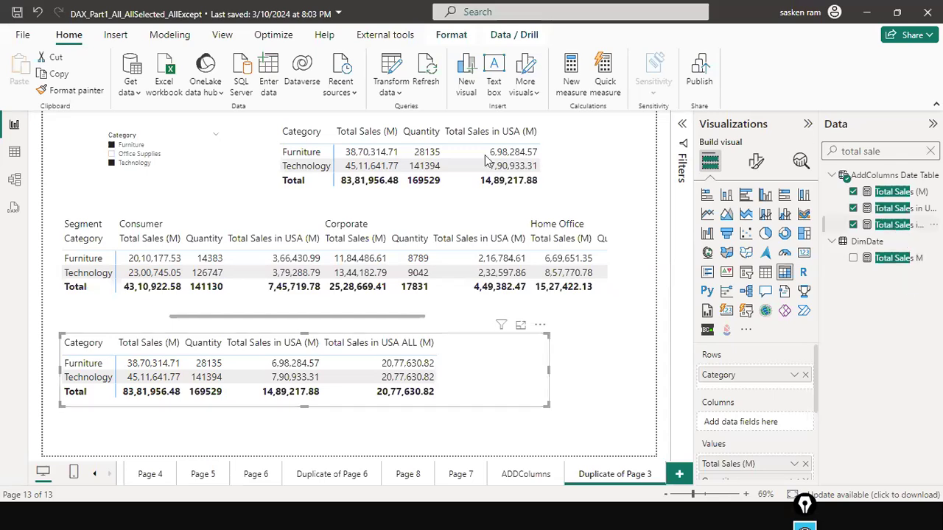
pyautogui.moveTo(351, 119); pyautogui.dragTo(463, 131)
pyautogui.click(358, 123)
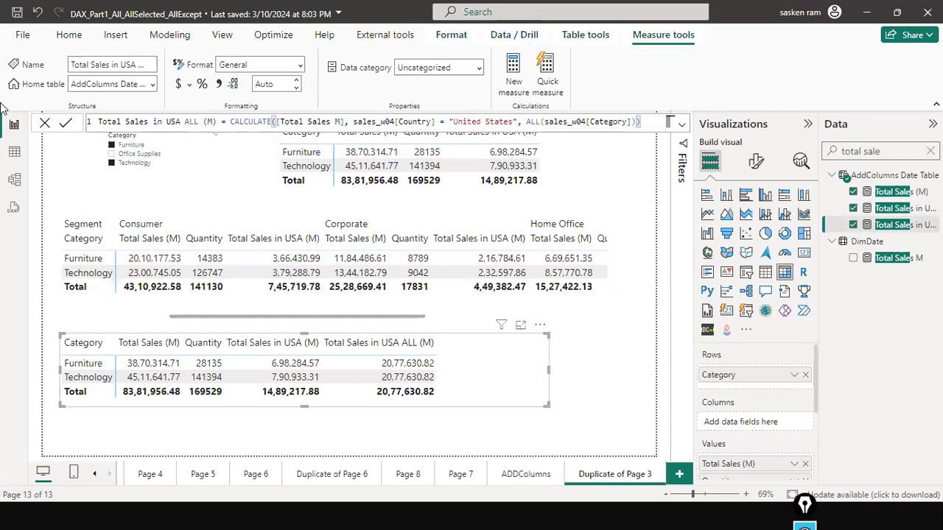
pyautogui.click(44, 124)
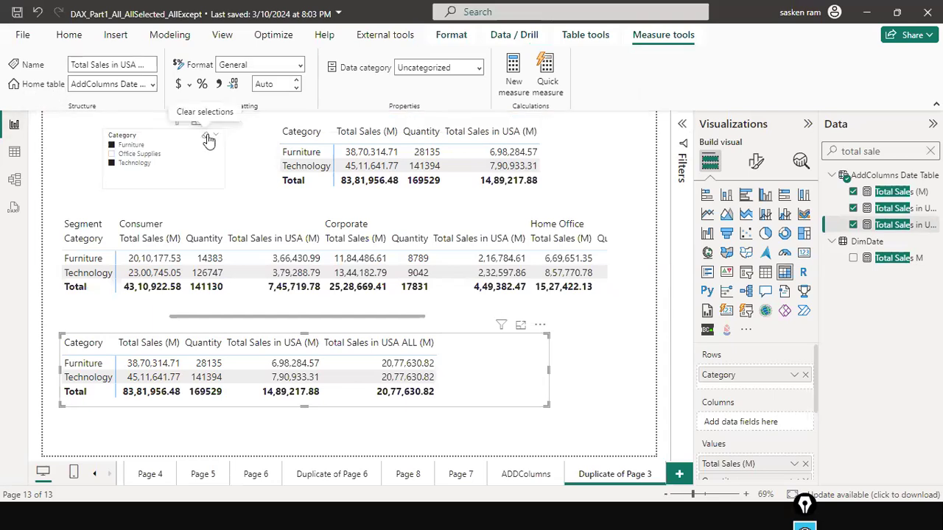
# Step: Clear the Category slicer and remove the sales_w04[Country] = "United States" filter from Total Sales in USA ALL (M), keeping ALL(sales_w04[Category])
pyautogui.click(207, 140)
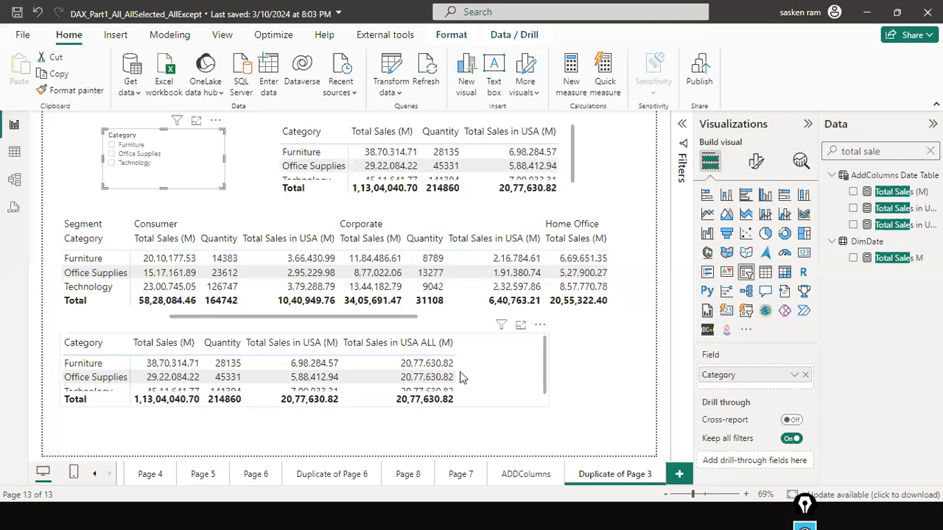
pyautogui.click(891, 227)
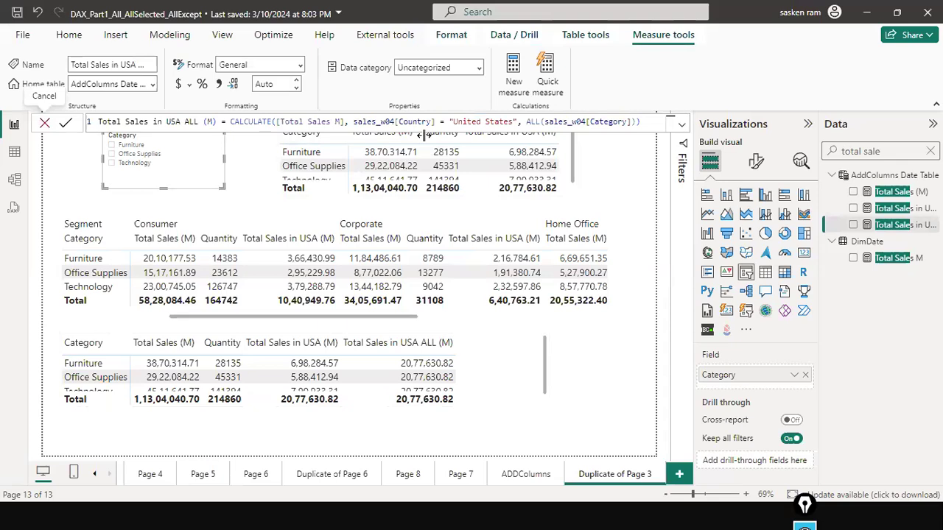
pyautogui.moveTo(353, 122); pyautogui.dragTo(522, 123)
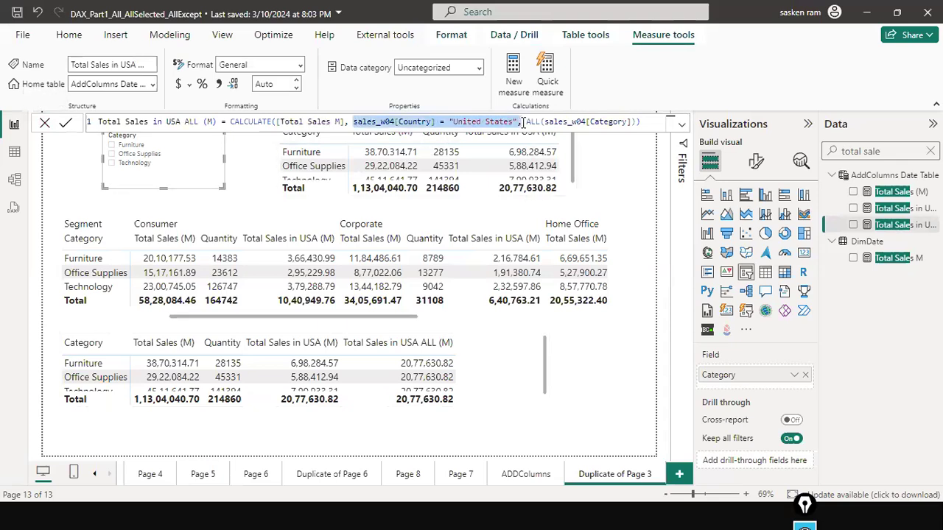
pyautogui.press('BackSpace')
pyautogui.click(523, 123)
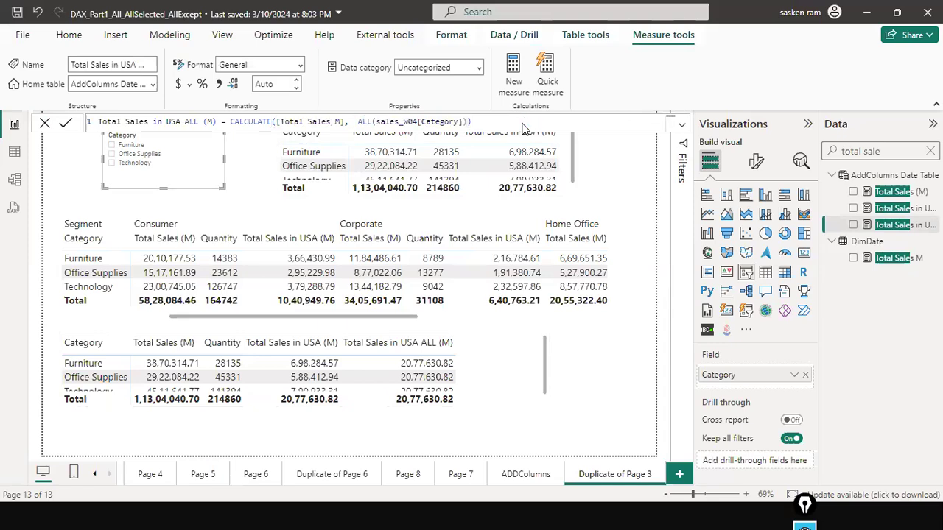
pyautogui.press('Return')
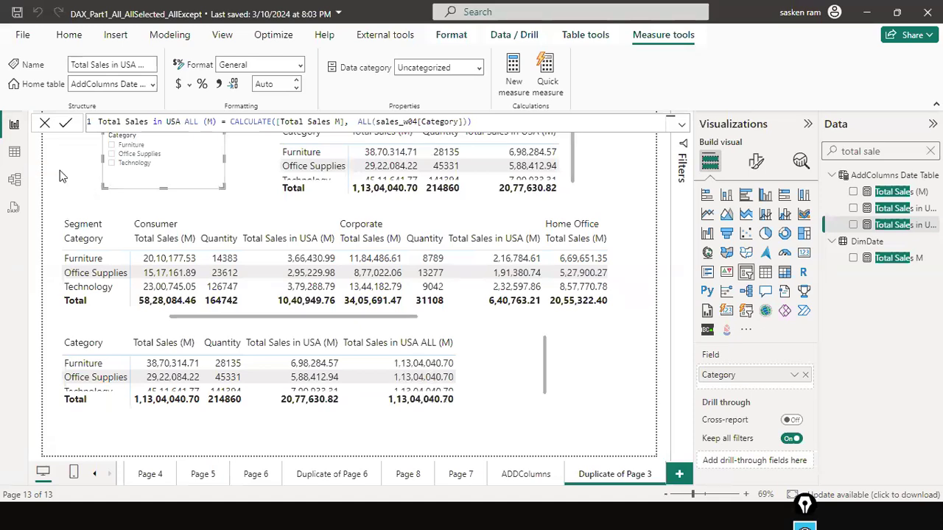
# Step: Reopen the Total Sales in USA ALL (M) formula, examine its ALL(sales_w04[Category]) argument, and close it without changes
pyautogui.click(46, 124)
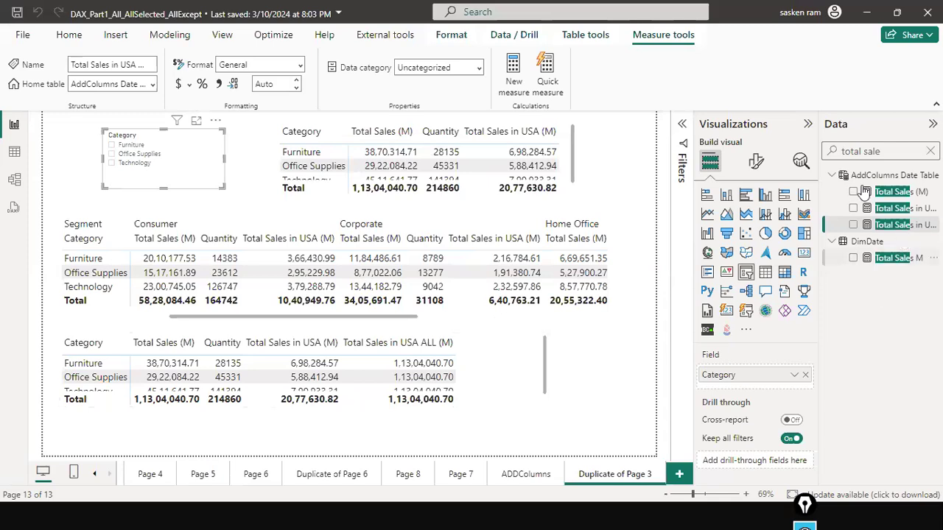
pyautogui.click(892, 219)
pyautogui.click(895, 227)
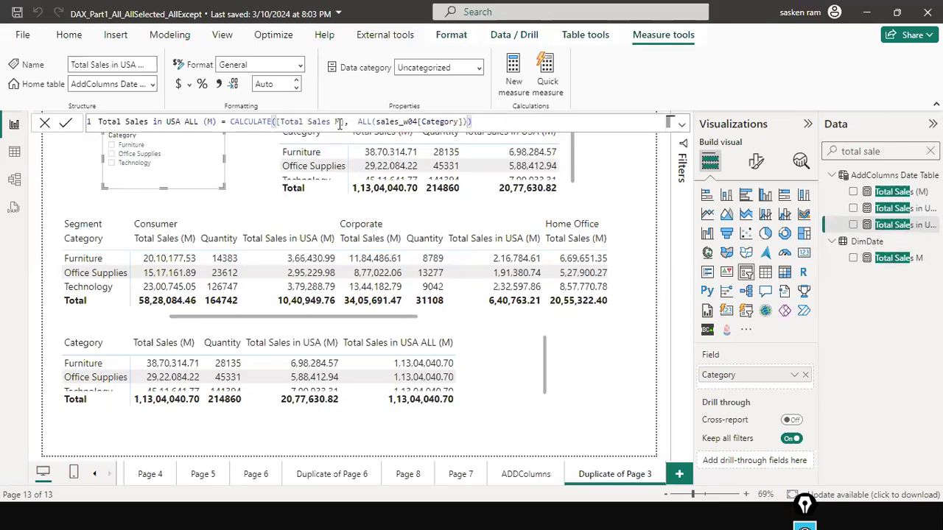
pyautogui.moveTo(357, 122); pyautogui.dragTo(458, 124)
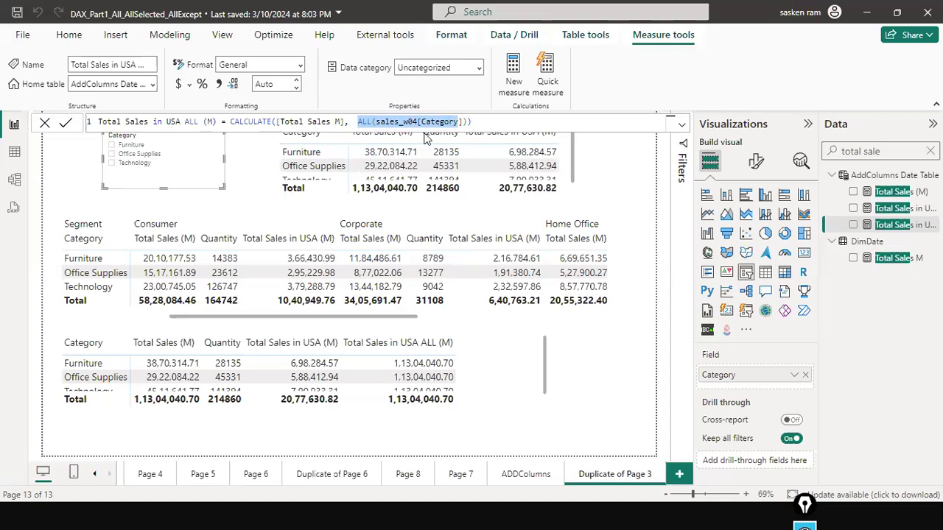
pyautogui.click(44, 126)
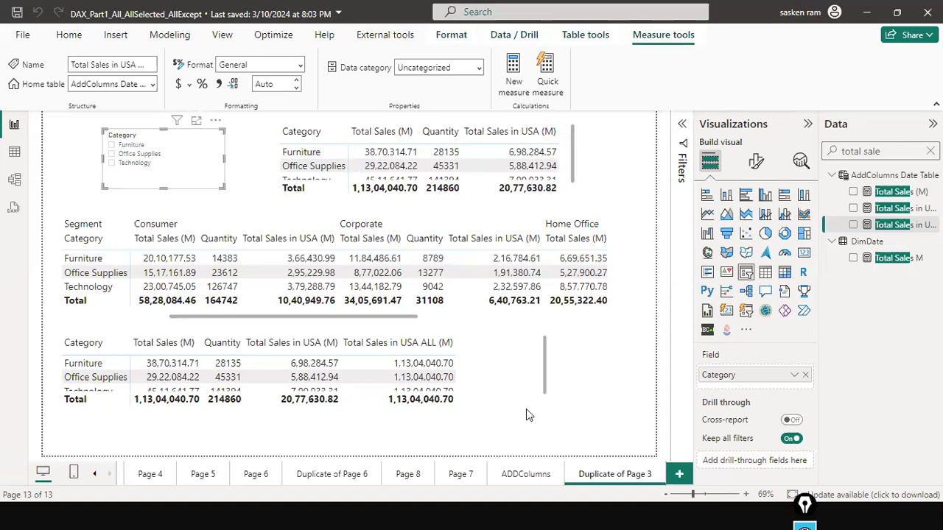
pyautogui.click(308, 442)
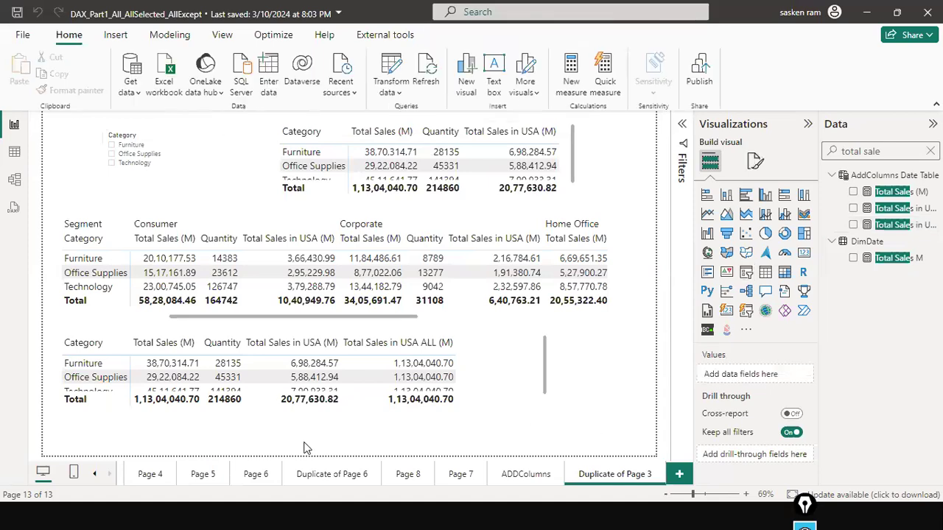
pyautogui.moveTo(257, 440); pyautogui.dragTo(292, 410)
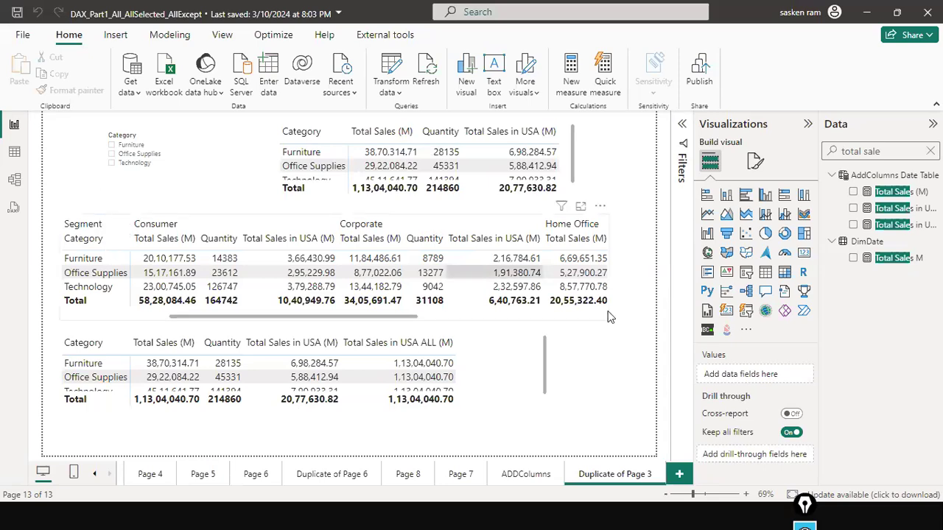
# Step: Cross-filter the page by the Corporate segment, then make the segment matrix narrower and the lower category matrix taller to fit all category rows
pyautogui.click(477, 245)
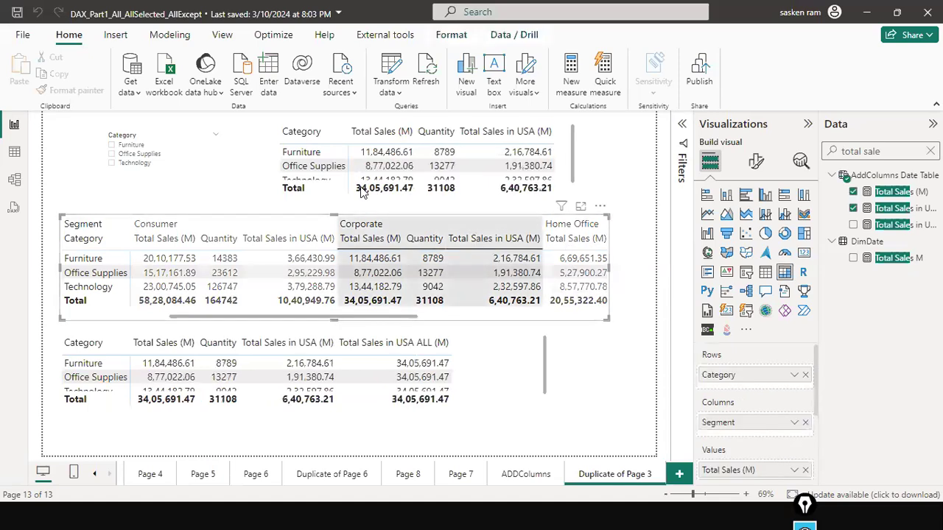
pyautogui.moveTo(609, 268); pyautogui.dragTo(361, 193)
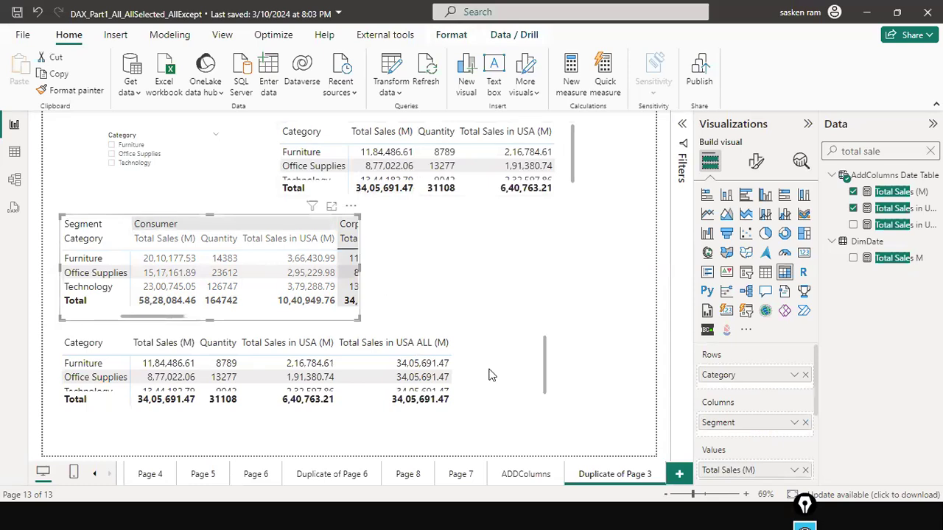
pyautogui.click(458, 360)
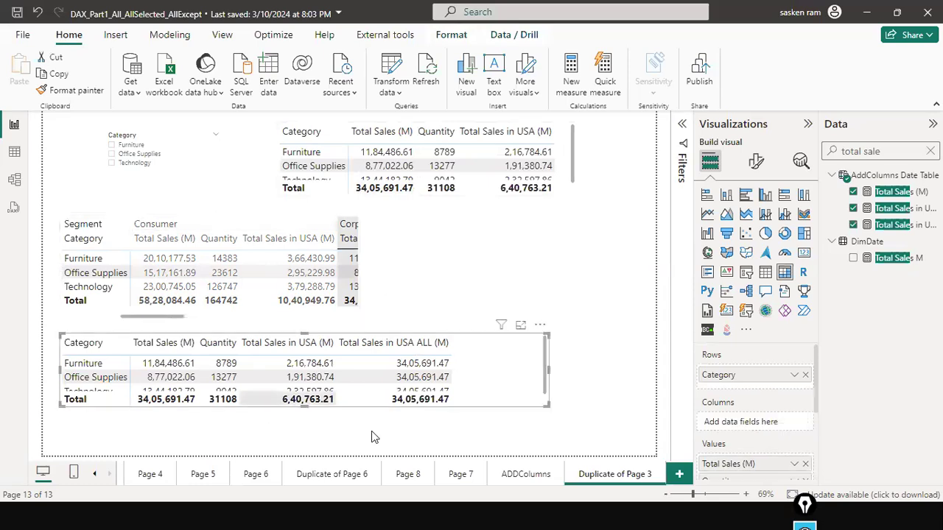
pyautogui.moveTo(305, 405); pyautogui.dragTo(305, 425)
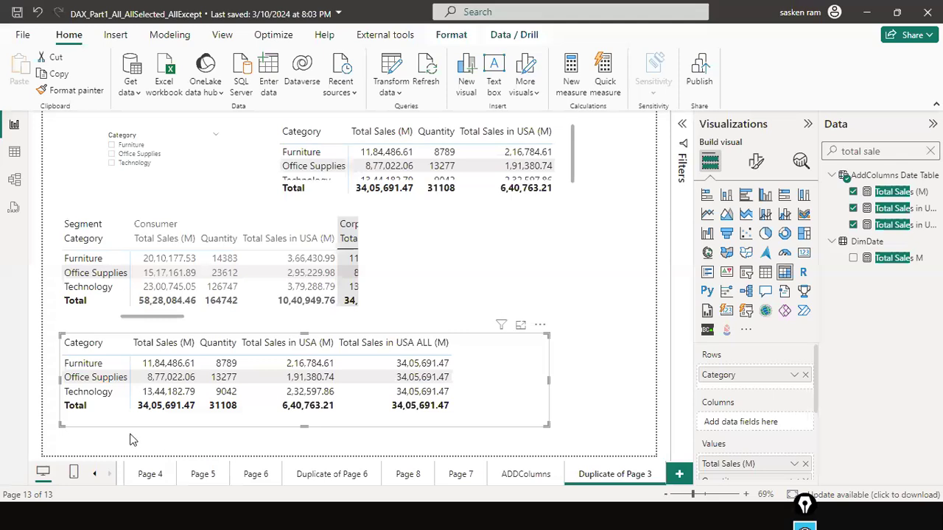
# Step: Draw arrows on the lower matrix marking the two sales columns, the Total Sales (M) total, the Furniture row and the ALL measure's values
pyautogui.moveTo(129, 435); pyautogui.dragTo(157, 411)
pyautogui.moveTo(164, 313); pyautogui.dragTo(160, 335)
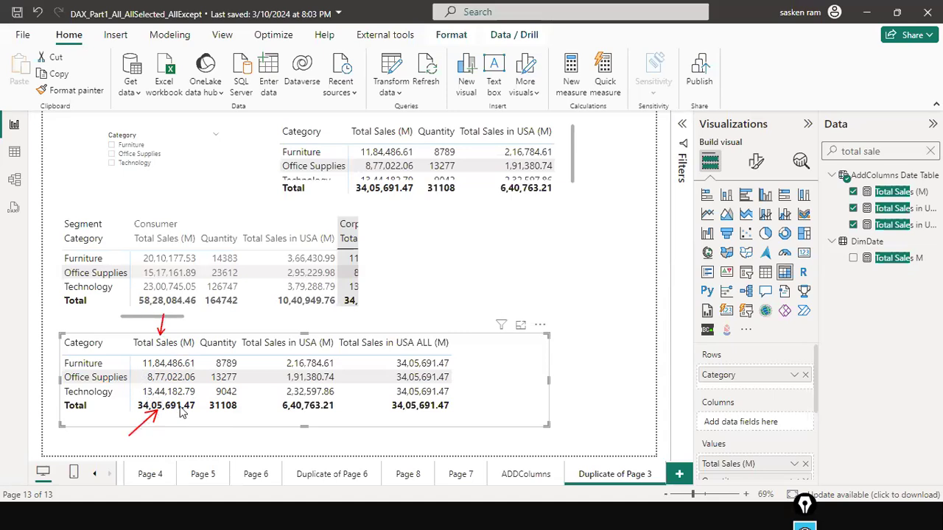
pyautogui.moveTo(365, 366)
pyautogui.mouseDown()
pyautogui.moveTo(390, 360)
pyautogui.moveTo(393, 401)
pyautogui.mouseUp()
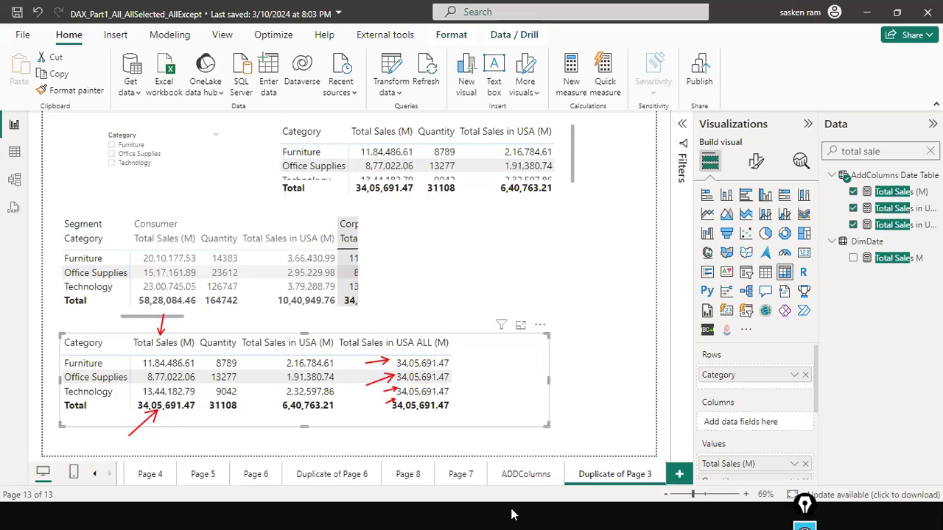
pyautogui.moveTo(308, 308); pyautogui.dragTo(305, 335)
pyautogui.moveTo(94, 359)
pyautogui.mouseDown()
pyautogui.moveTo(140, 360)
pyautogui.moveTo(128, 366)
pyautogui.mouseUp()
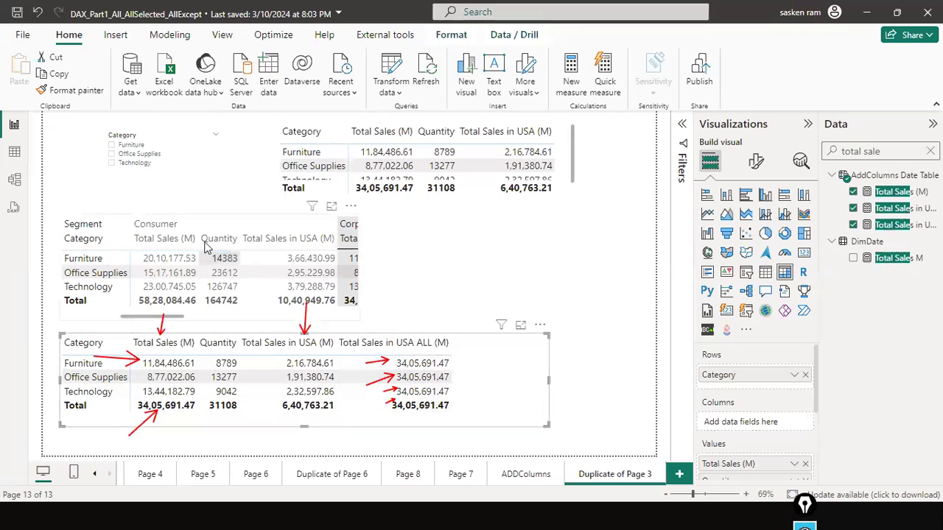
# Step: Filter the Category slicer to Furniture and Technology, and erase the drawn arrows
pyautogui.click(116, 168)
pyautogui.keyDown('ctrl'); pyautogui.click(115, 165); pyautogui.keyUp('ctrl')
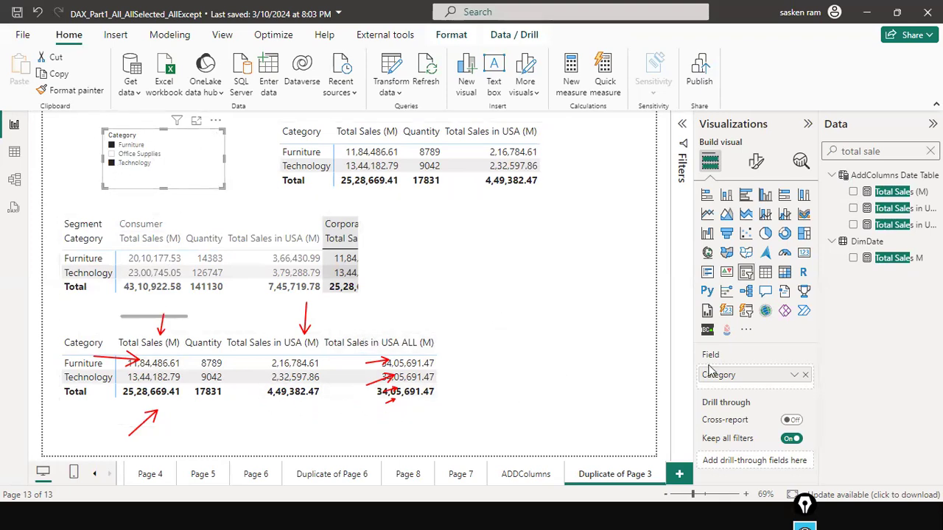
pyautogui.hotkey('ctrl', 'shift', '7')
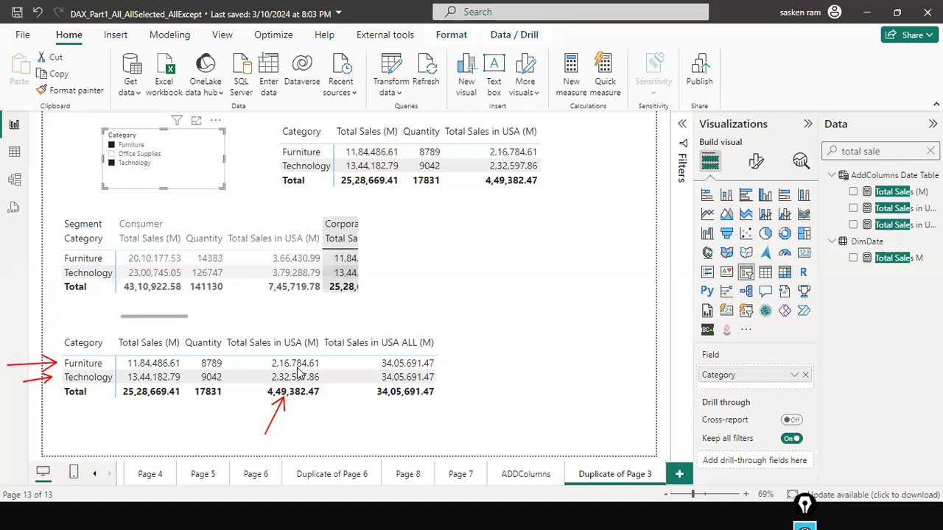
# Step: Draw arrows at the category rows, the ALL values, and from the slicer to Total Sales in USA ALL (M), and clear the Category slicer
pyautogui.moveTo(526, 343); pyautogui.dragTo(441, 363)
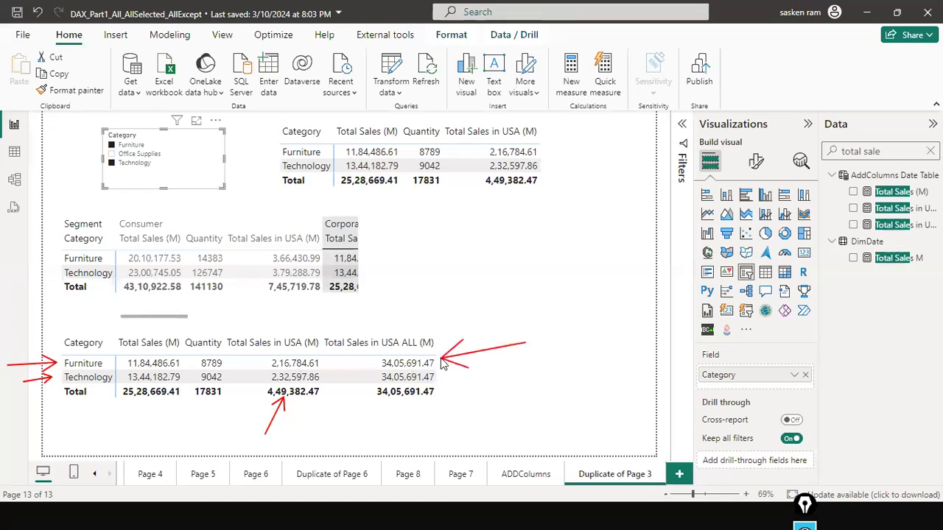
pyautogui.moveTo(1, 355)
pyautogui.mouseDown()
pyautogui.moveTo(56, 362)
pyautogui.moveTo(55, 377)
pyautogui.mouseUp()
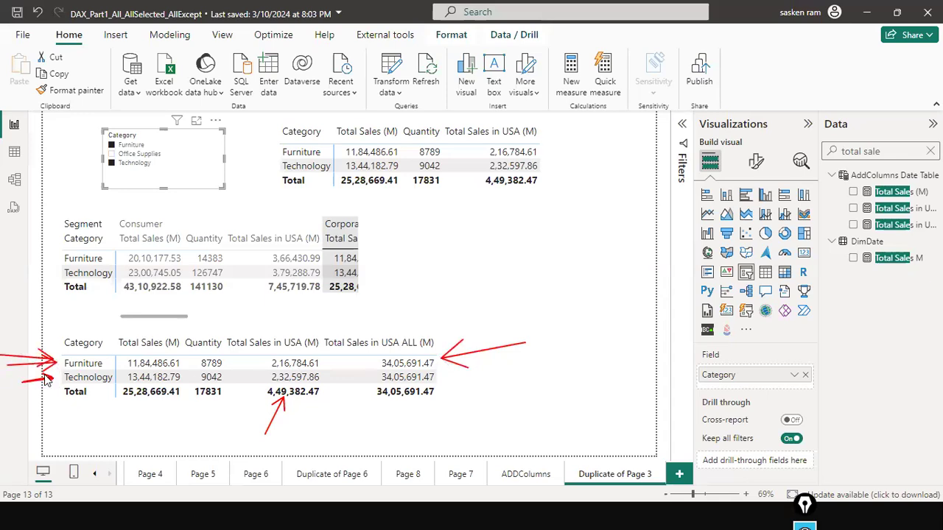
pyautogui.moveTo(225, 160); pyautogui.dragTo(409, 344)
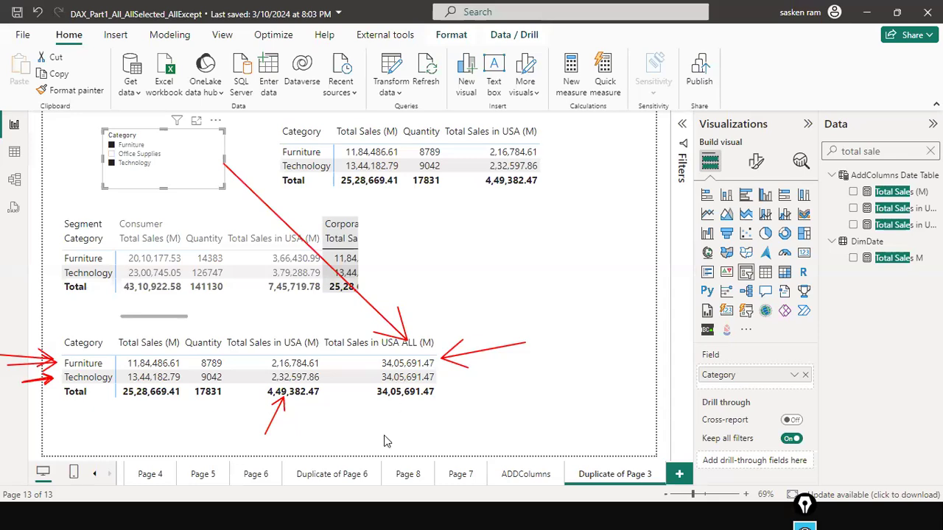
pyautogui.moveTo(0, 354)
pyautogui.mouseDown()
pyautogui.moveTo(39, 358)
pyautogui.moveTo(56, 379)
pyautogui.mouseUp()
pyautogui.click(206, 139)
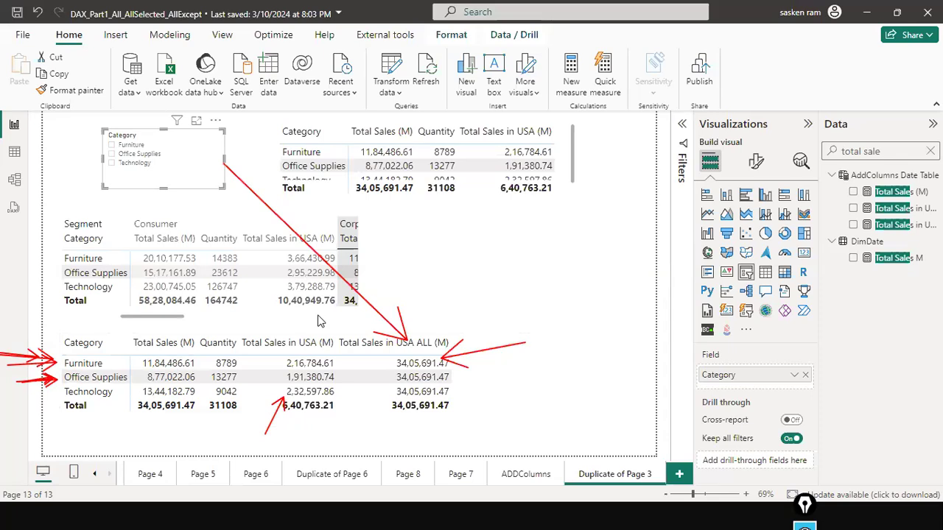
# Step: Circle Furniture's Total Sales (M), underline that column's total, and handwrite a spreadsheet-style ratio formula beside the lower matrix
pyautogui.hotkey('ctrl', 'shift')
pyautogui.hotkey('ctrl', 'shift', '3')
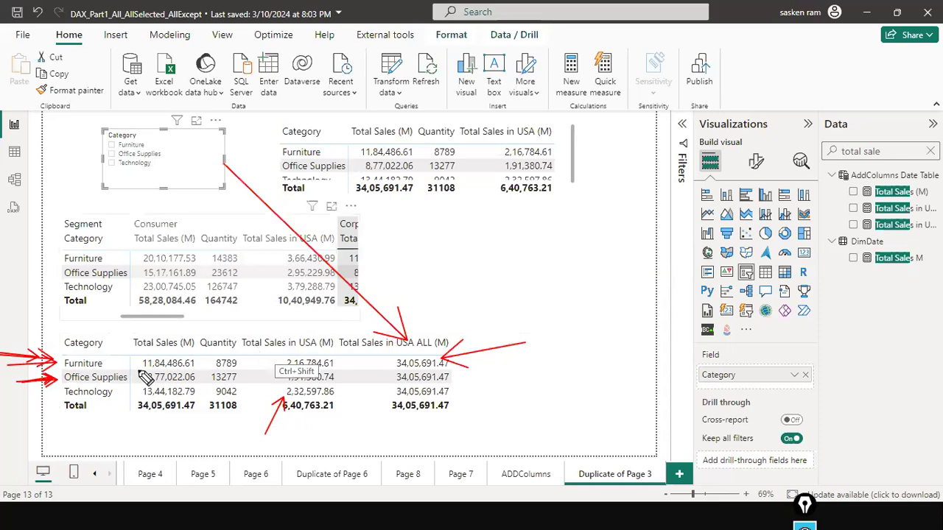
pyautogui.moveTo(161, 359)
pyautogui.mouseDown()
pyautogui.moveTo(143, 371)
pyautogui.moveTo(196, 354)
pyautogui.mouseUp()
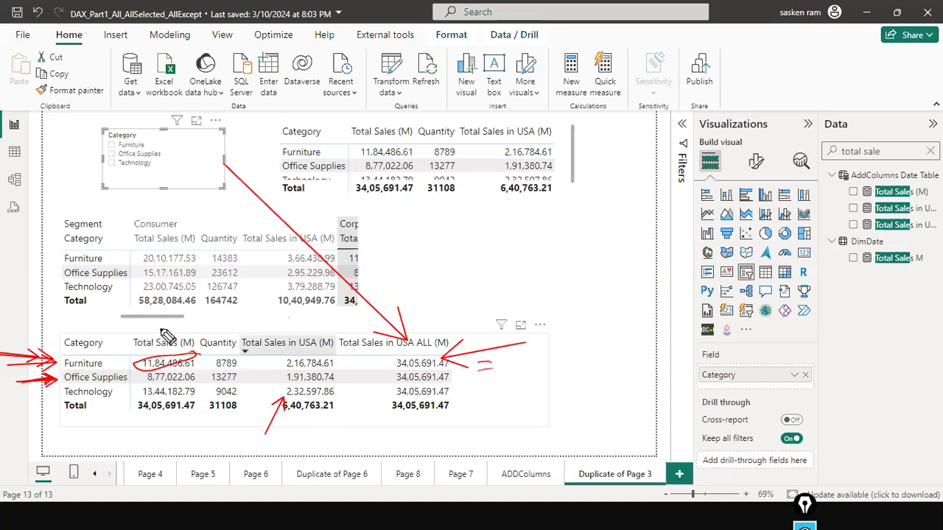
pyautogui.moveTo(151, 326); pyautogui.dragTo(154, 330)
pyautogui.moveTo(504, 359); pyautogui.dragTo(502, 371)
pyautogui.moveTo(504, 359); pyautogui.dragTo(504, 371)
pyautogui.moveTo(521, 364); pyautogui.dragTo(524, 389)
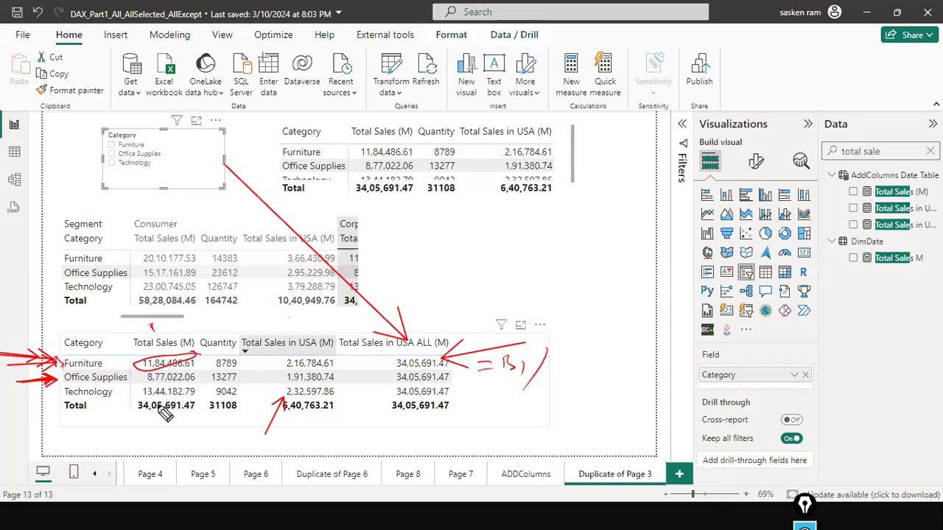
pyautogui.moveTo(542, 377); pyautogui.dragTo(551, 393)
pyautogui.click(153, 418)
pyautogui.moveTo(152, 417); pyautogui.dragTo(193, 414)
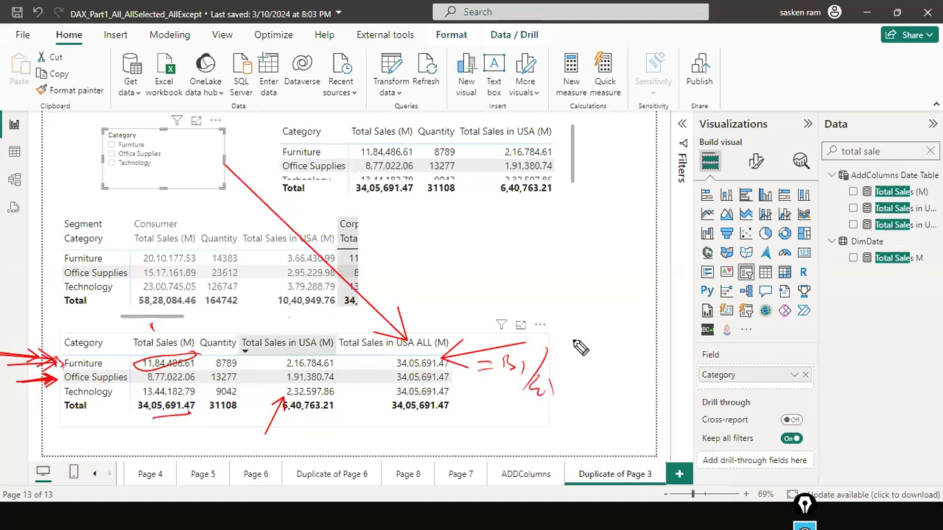
# Step: Handwrite Furniture's sales over the column total as a fraction beside the ratio formula, and circle the Total Sales (M) total
pyautogui.moveTo(563, 347); pyautogui.dragTo(575, 357)
pyautogui.moveTo(579, 359); pyautogui.dragTo(589, 350)
pyautogui.moveTo(593, 350)
pyautogui.mouseDown()
pyautogui.moveTo(604, 365)
pyautogui.moveTo(638, 354)
pyautogui.mouseUp()
pyautogui.moveTo(578, 367); pyautogui.dragTo(637, 359)
pyautogui.moveTo(587, 381)
pyautogui.mouseDown()
pyautogui.moveTo(593, 392)
pyautogui.moveTo(628, 387)
pyautogui.moveTo(646, 368)
pyautogui.moveTo(649, 378)
pyautogui.mouseUp()
pyautogui.moveTo(651, 346); pyautogui.dragTo(662, 343)
pyautogui.moveTo(651, 350); pyautogui.dragTo(663, 348)
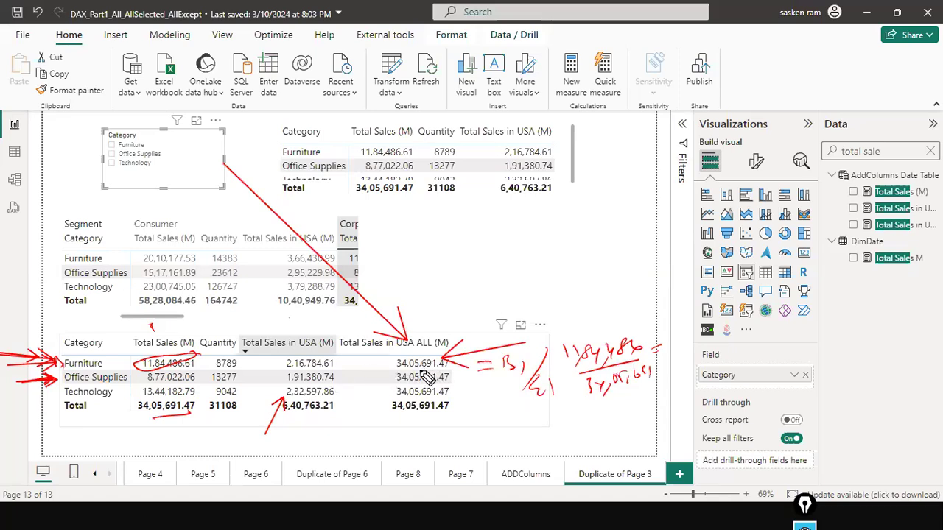
pyautogui.moveTo(582, 399); pyautogui.dragTo(642, 395)
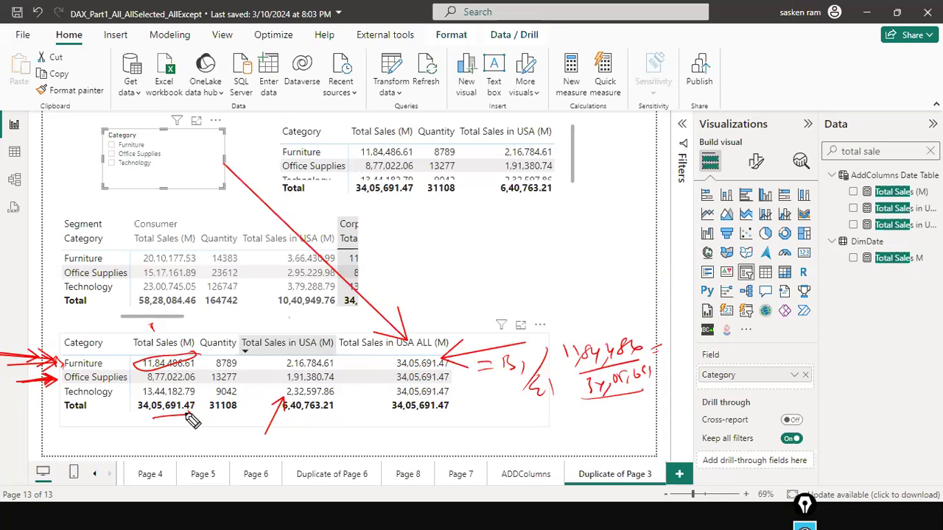
pyautogui.moveTo(210, 417); pyautogui.dragTo(145, 413)
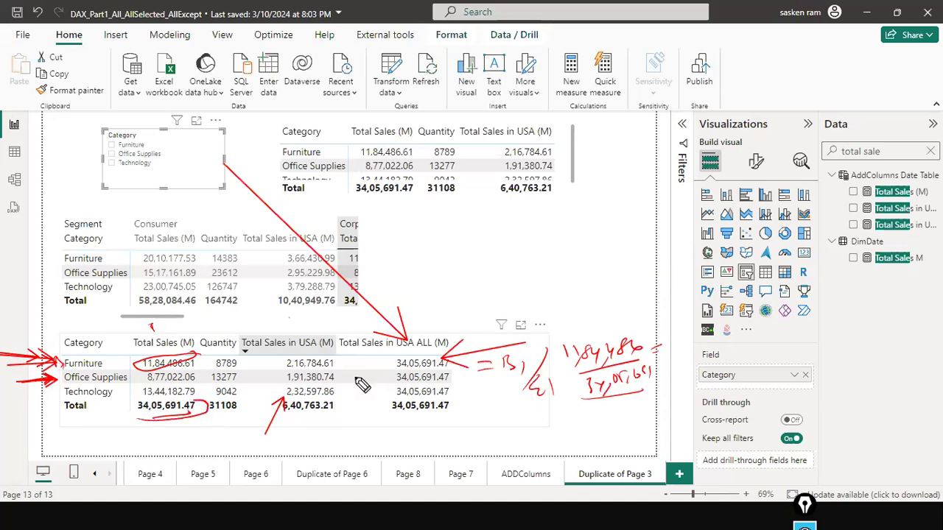
# Step: Mark each Total Sales in USA ALL (M) value, draw curves linking the category sales to them, and erase all drawings
pyautogui.moveTo(361, 363); pyautogui.dragTo(389, 362)
pyautogui.moveTo(368, 376); pyautogui.dragTo(390, 376)
pyautogui.moveTo(372, 391); pyautogui.dragTo(390, 391)
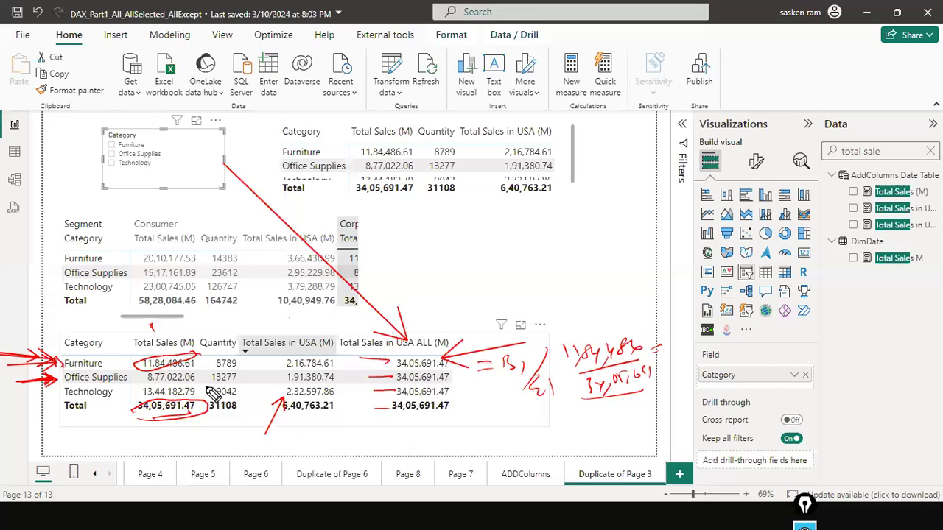
pyautogui.moveTo(184, 364)
pyautogui.mouseDown()
pyautogui.moveTo(222, 344)
pyautogui.moveTo(409, 361)
pyautogui.moveTo(402, 358)
pyautogui.mouseUp()
pyautogui.moveTo(191, 375)
pyautogui.mouseDown()
pyautogui.moveTo(374, 354)
pyautogui.moveTo(414, 377)
pyautogui.mouseUp()
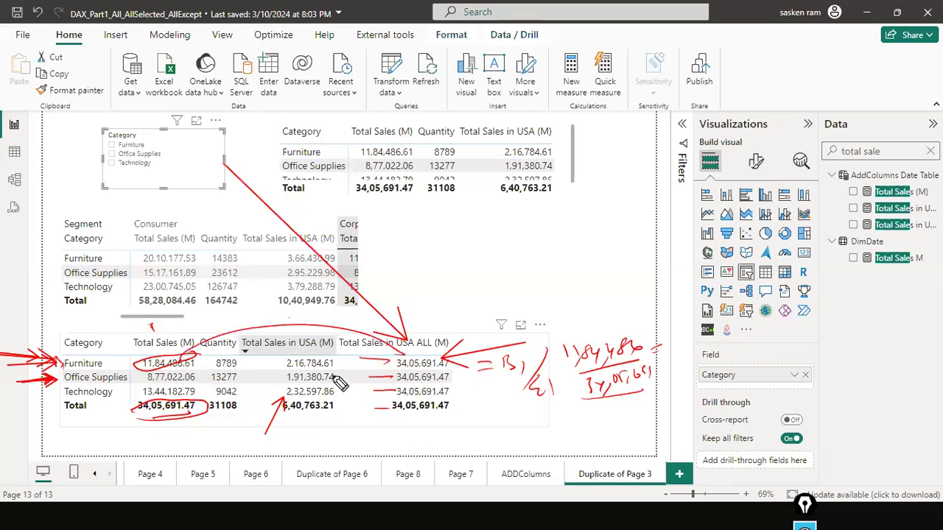
pyautogui.moveTo(212, 394)
pyautogui.mouseDown()
pyautogui.moveTo(329, 377)
pyautogui.moveTo(417, 391)
pyautogui.mouseUp()
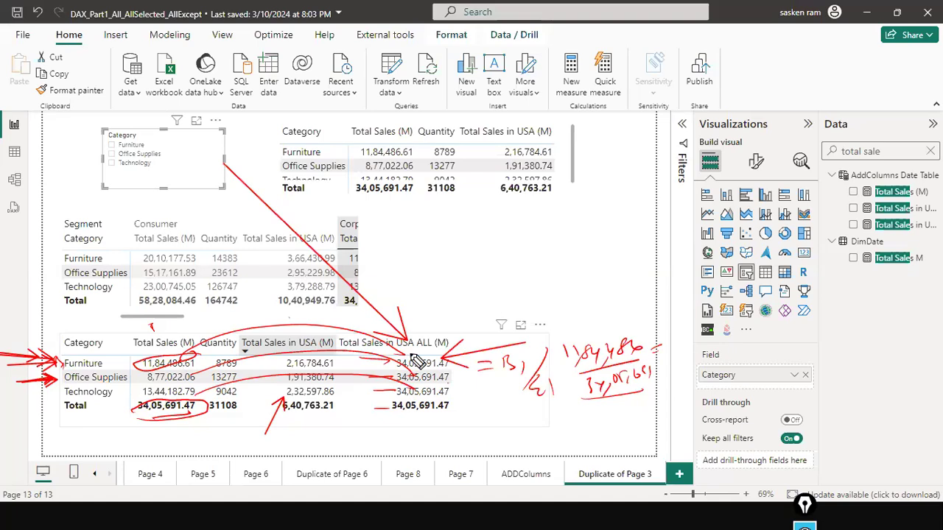
pyautogui.hotkey('ctrl', 'shift', '7')
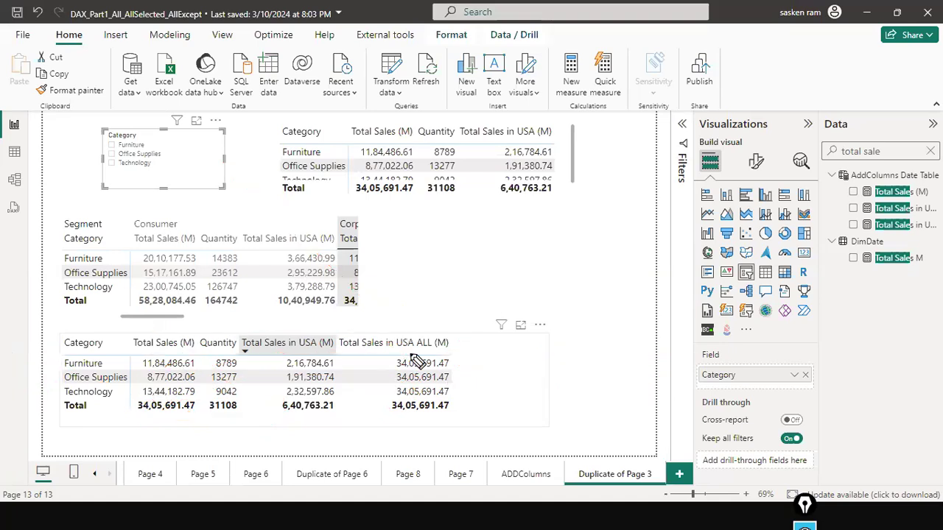
pyautogui.hotkey('ctrl', 'shift', '2')
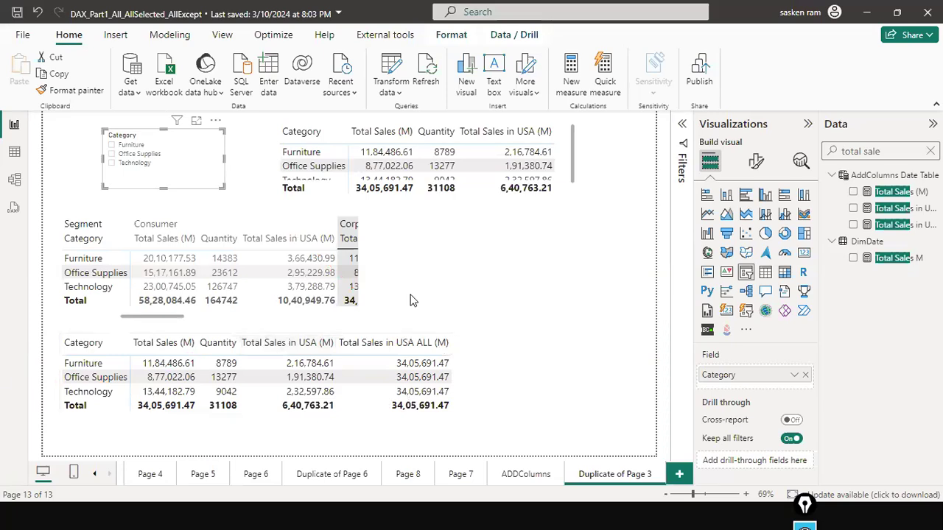
pyautogui.click(413, 347)
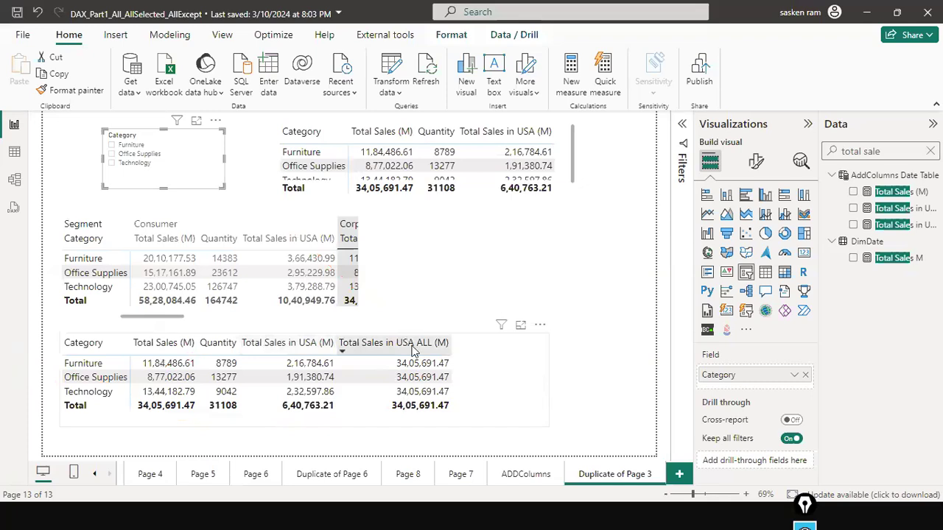
pyautogui.click(260, 347)
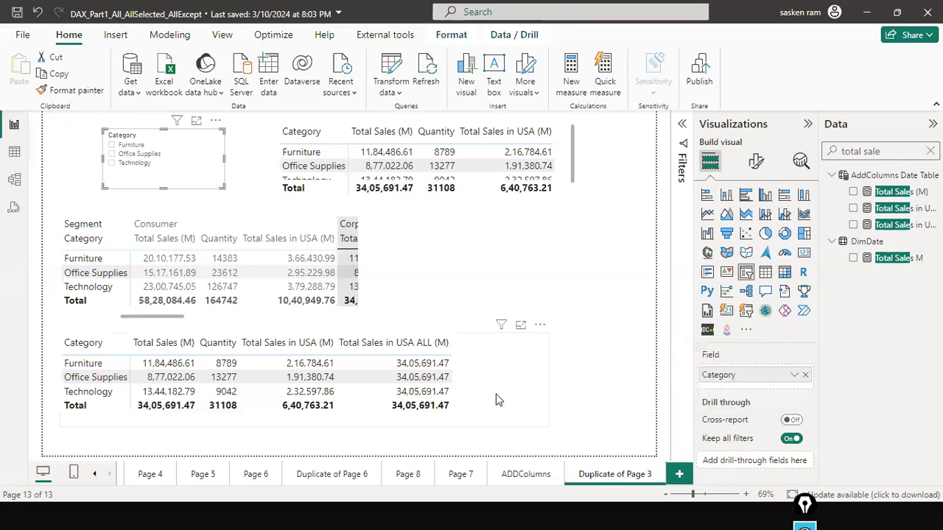
# Step: Select the lower matrix, search the data fields for "%", and open the % Of Sales ALL (M) measure's formula
pyautogui.click(507, 345)
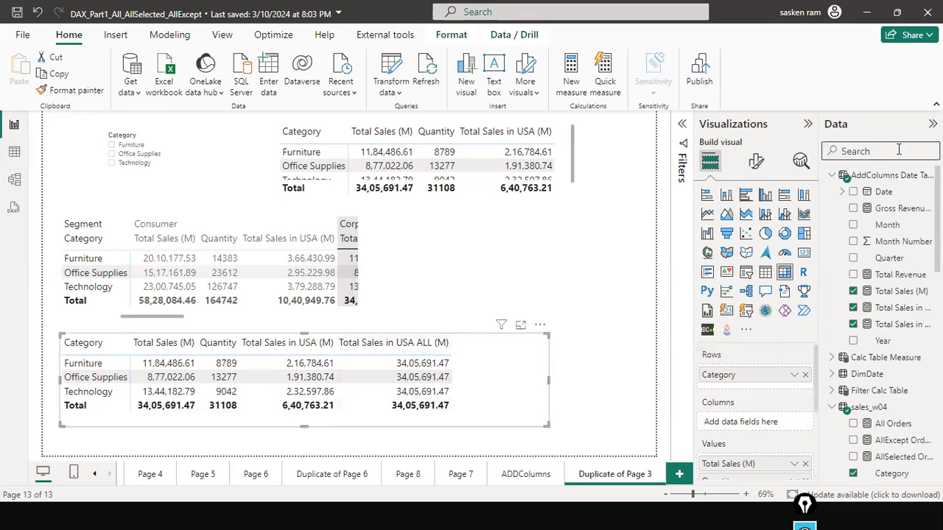
pyautogui.write('perce')
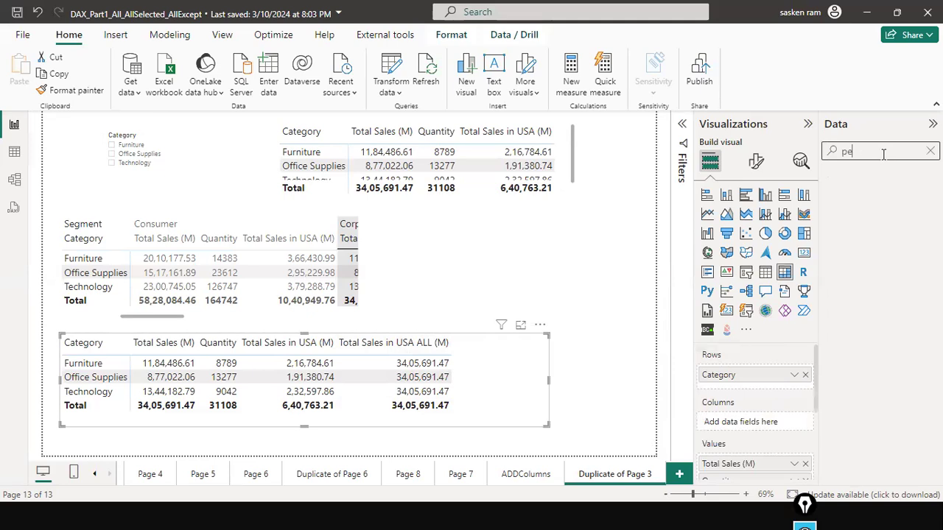
pyautogui.press('BackSpace')
pyautogui.press('BackSpace')
pyautogui.write('%')
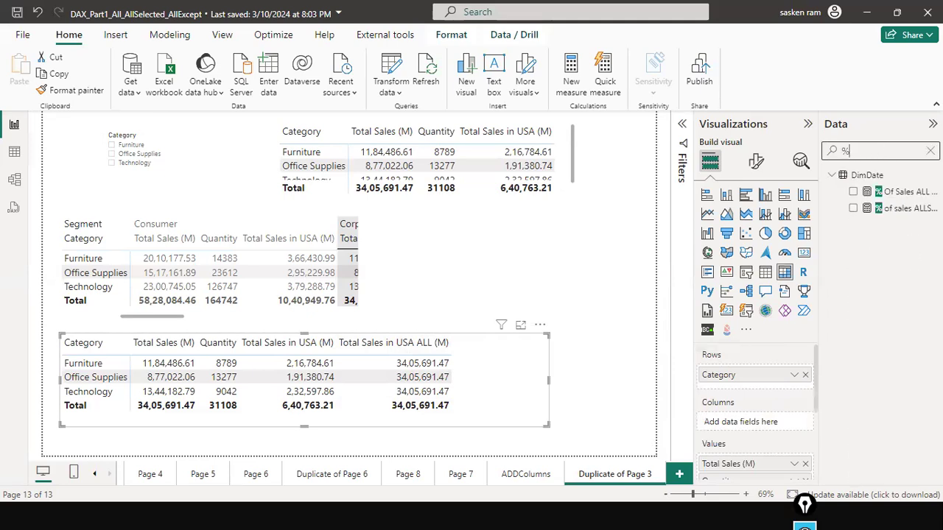
pyautogui.click(900, 191)
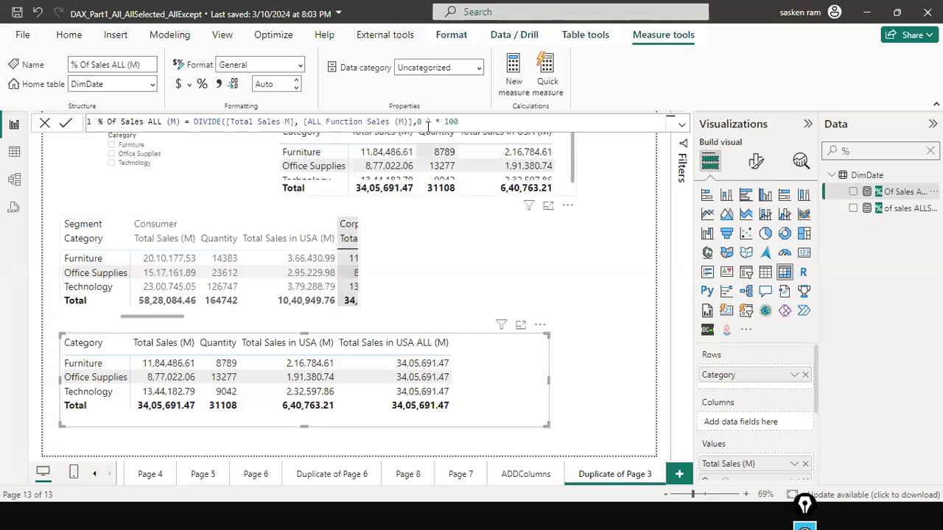
# Step: Replace everything after [Total Sales M] in the DIVIDE formula with the denominator [Total Sales in USA ALL (M)]
pyautogui.moveTo(304, 122); pyautogui.dragTo(416, 130)
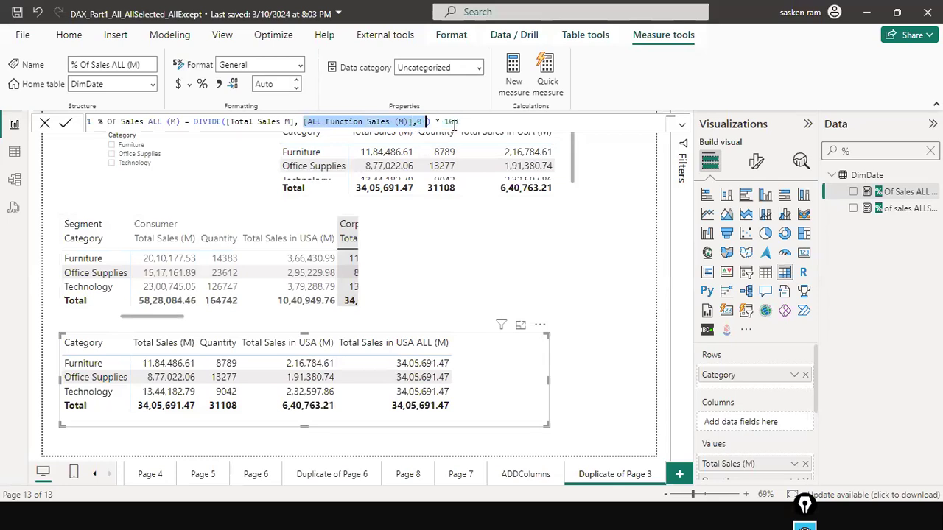
pyautogui.press('BackSpace')
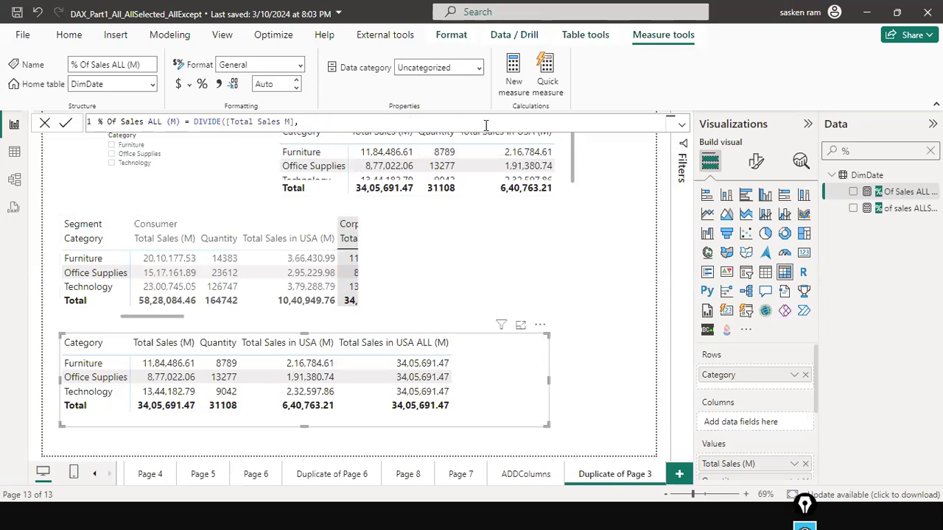
pyautogui.write('total sales')
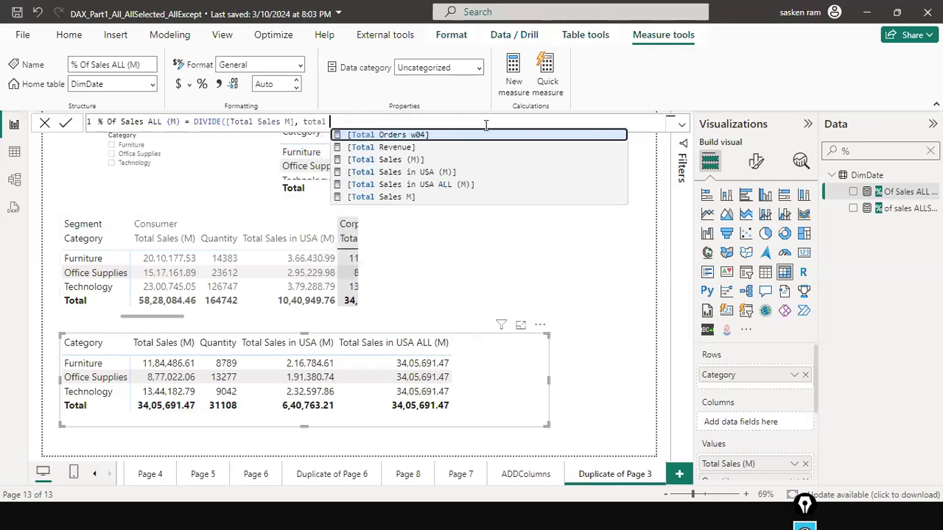
pyautogui.press('Down')
pyautogui.press('Down')
pyautogui.press('Tab')
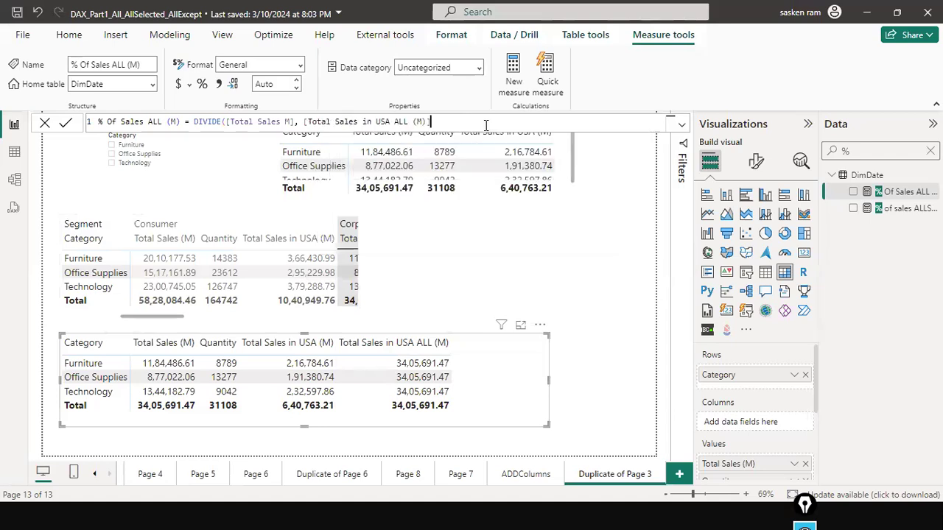
# Step: Complete the DIVIDE formula with an alternate result of 0 and add the % Of Sales ALL (M) measure to the lower matrix
pyautogui.write(')')
pyautogui.write(')')
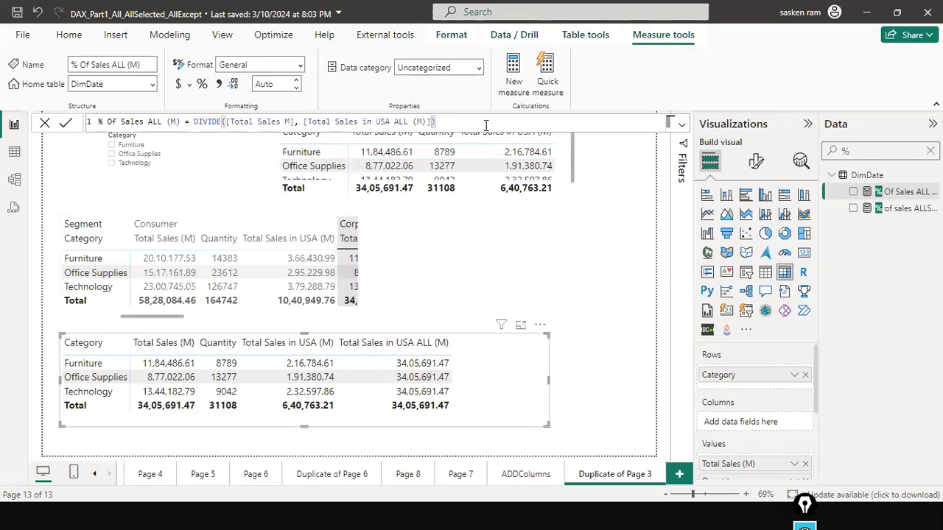
pyautogui.write(',0')
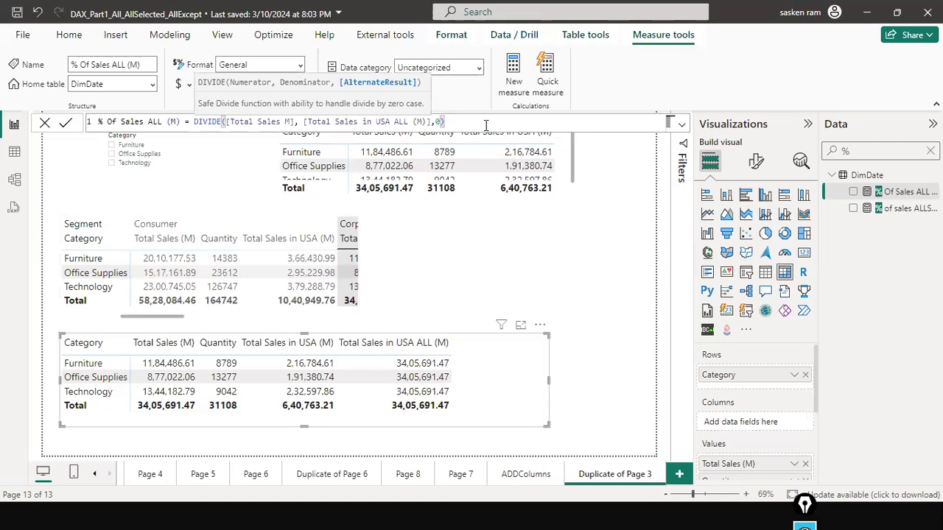
pyautogui.click(486, 125)
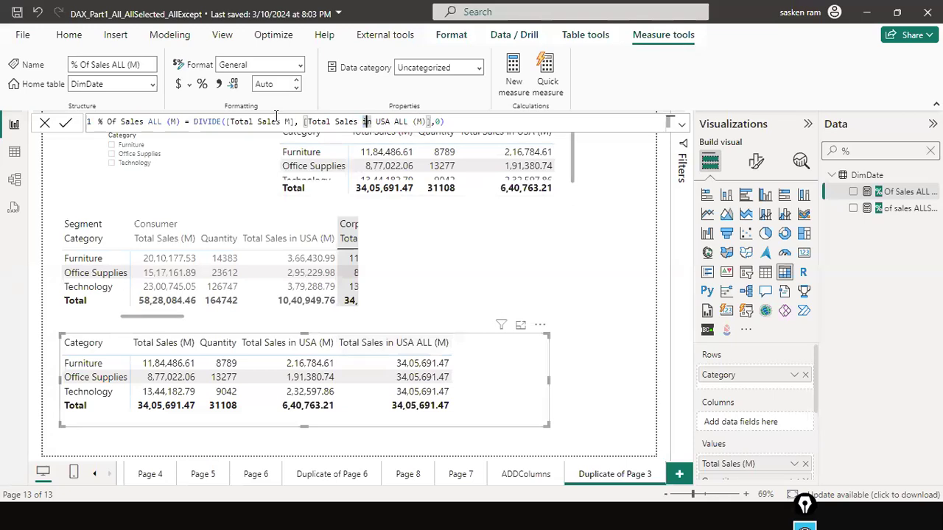
pyautogui.click(438, 121)
pyautogui.press('Return')
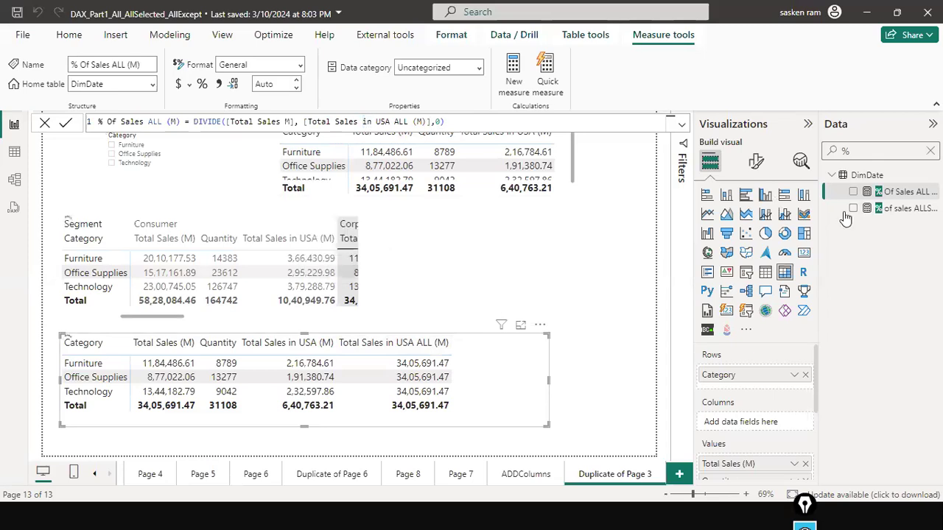
pyautogui.moveTo(878, 199); pyautogui.dragTo(509, 353)
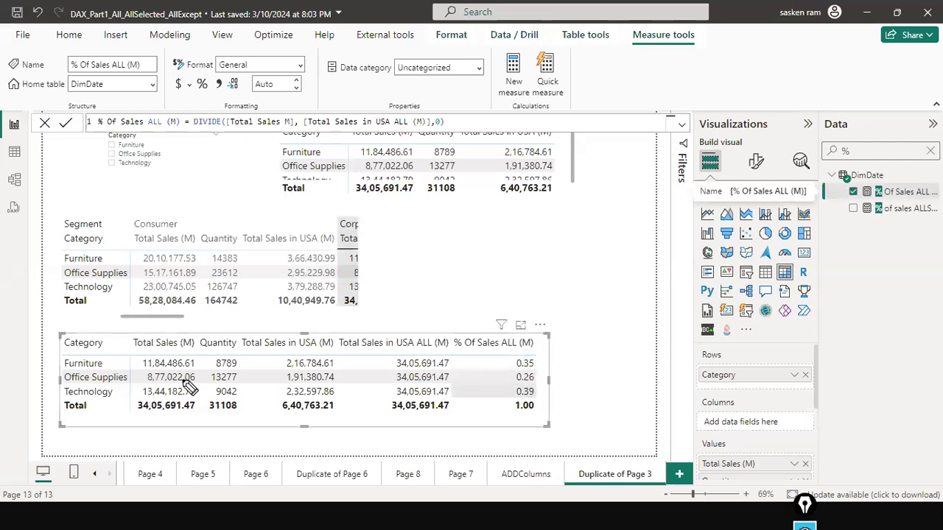
# Step: Draw curves linking each category's Total Sales (M) to its Total Sales in USA ALL (M) value, with lines toward the resulting ratios
pyautogui.moveTo(177, 362)
pyautogui.mouseDown()
pyautogui.moveTo(251, 318)
pyautogui.moveTo(331, 314)
pyautogui.moveTo(404, 361)
pyautogui.moveTo(508, 366)
pyautogui.mouseUp()
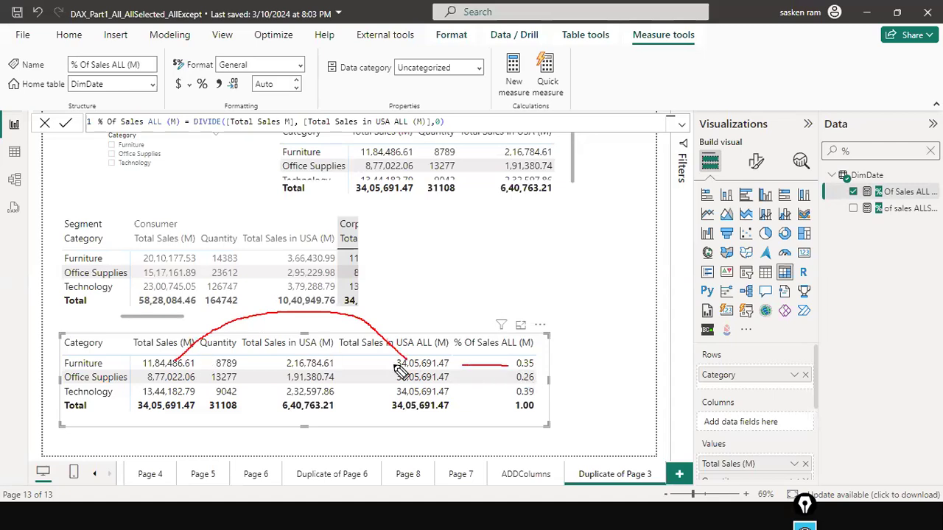
pyautogui.moveTo(193, 382)
pyautogui.mouseDown()
pyautogui.moveTo(200, 373)
pyautogui.moveTo(261, 367)
pyautogui.moveTo(392, 377)
pyautogui.mouseUp()
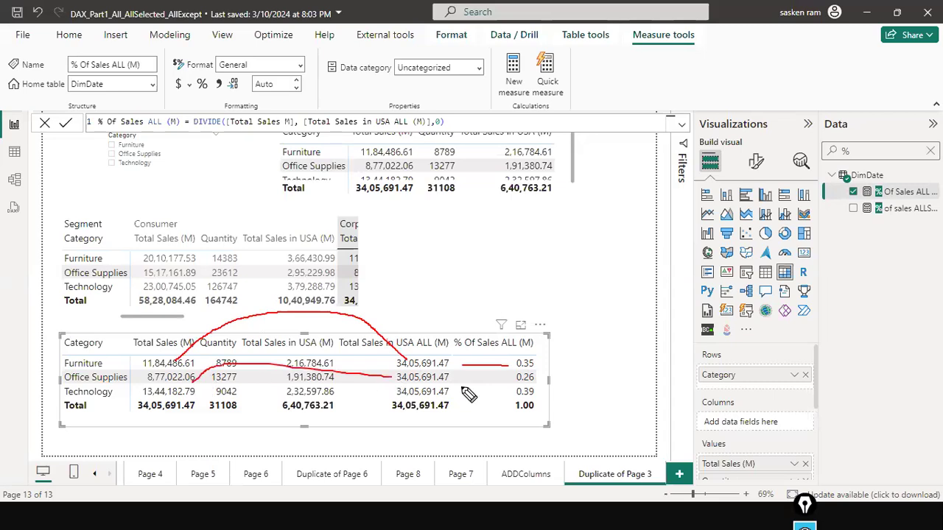
pyautogui.moveTo(454, 377); pyautogui.dragTo(473, 377)
pyautogui.moveTo(194, 391); pyautogui.dragTo(402, 391)
pyautogui.moveTo(484, 393); pyautogui.dragTo(506, 391)
pyautogui.moveTo(123, 325); pyautogui.dragTo(146, 361)
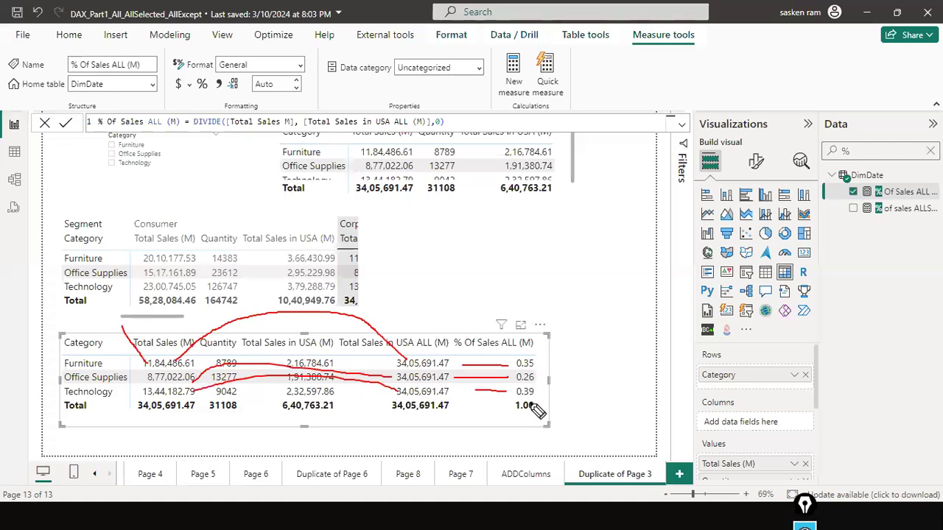
# Step: Circle the % Of Sales ALL (M) values, draw a tick beside them, and erase all drawings
pyautogui.moveTo(508, 363)
pyautogui.mouseDown()
pyautogui.moveTo(501, 398)
pyautogui.moveTo(551, 405)
pyautogui.moveTo(531, 351)
pyautogui.mouseUp()
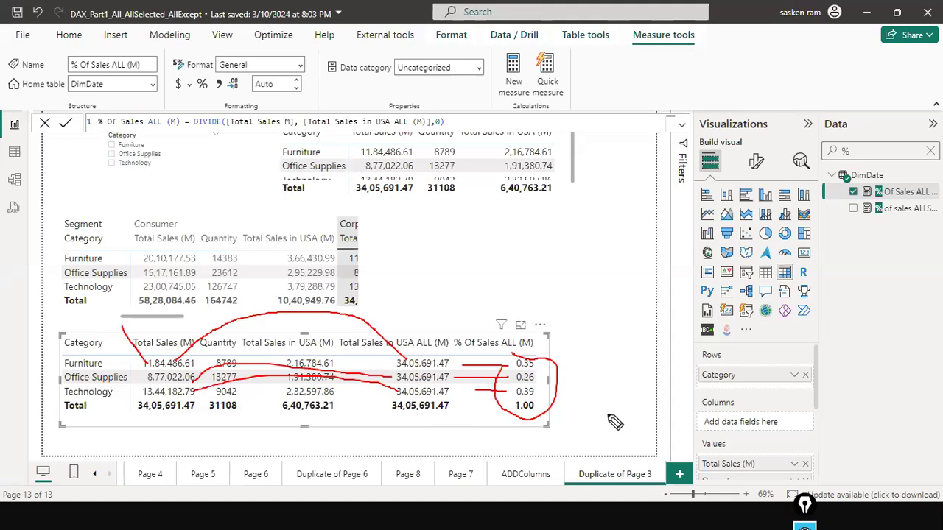
pyautogui.moveTo(549, 394); pyautogui.dragTo(606, 369)
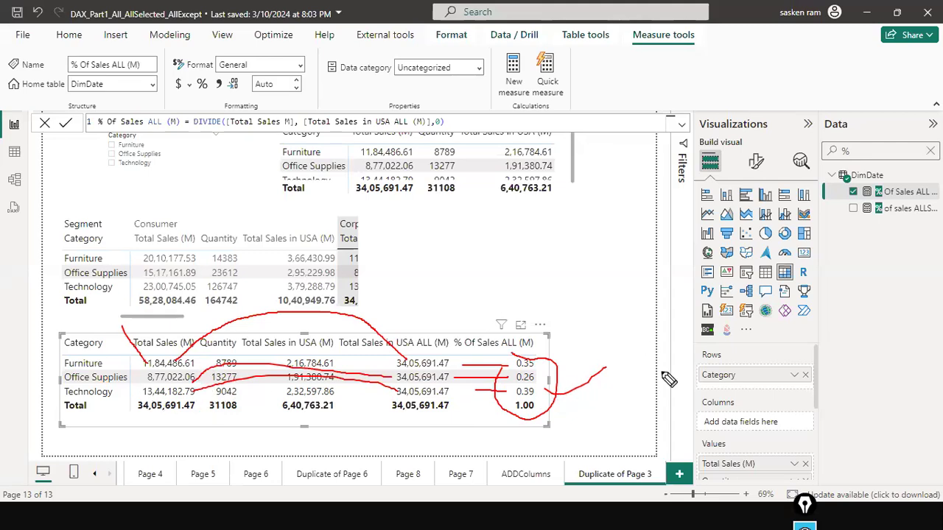
pyautogui.press('Escape')
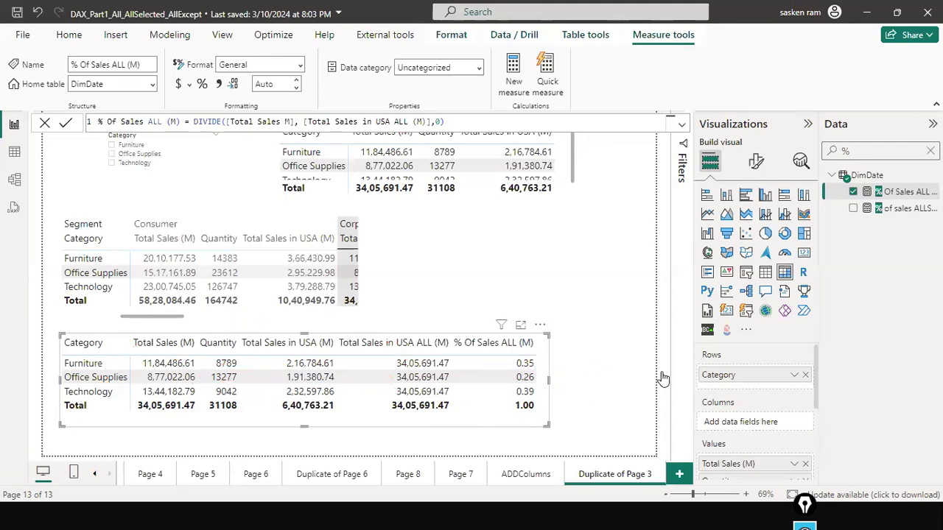
pyautogui.click(665, 378)
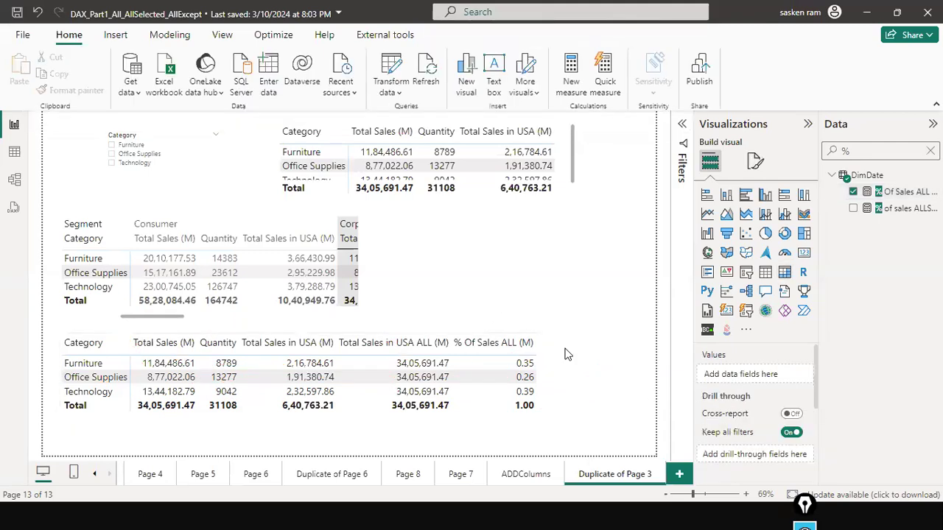
pyautogui.click(540, 404)
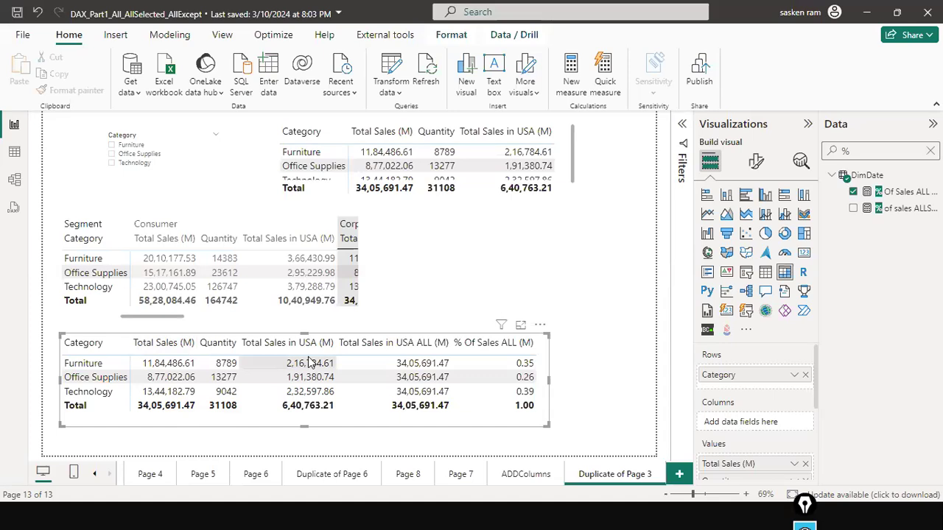
pyautogui.click(418, 344)
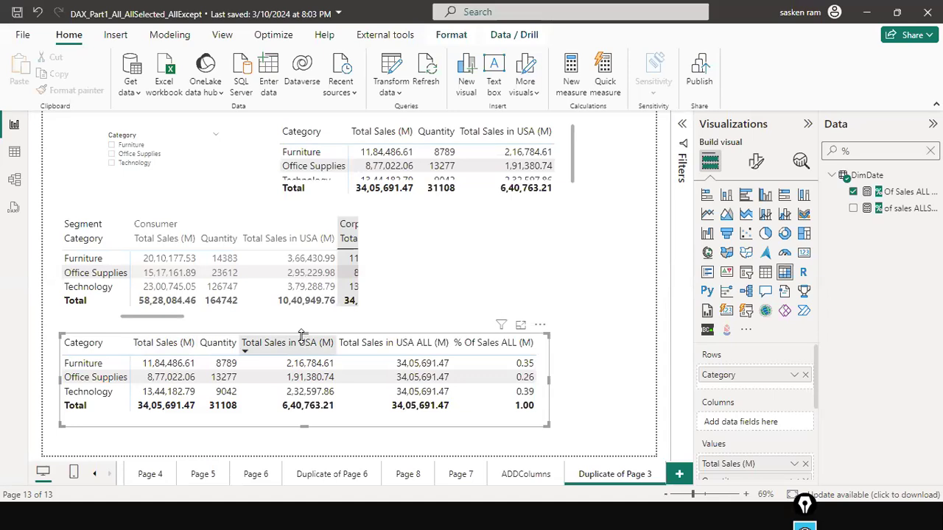
pyautogui.click(427, 347)
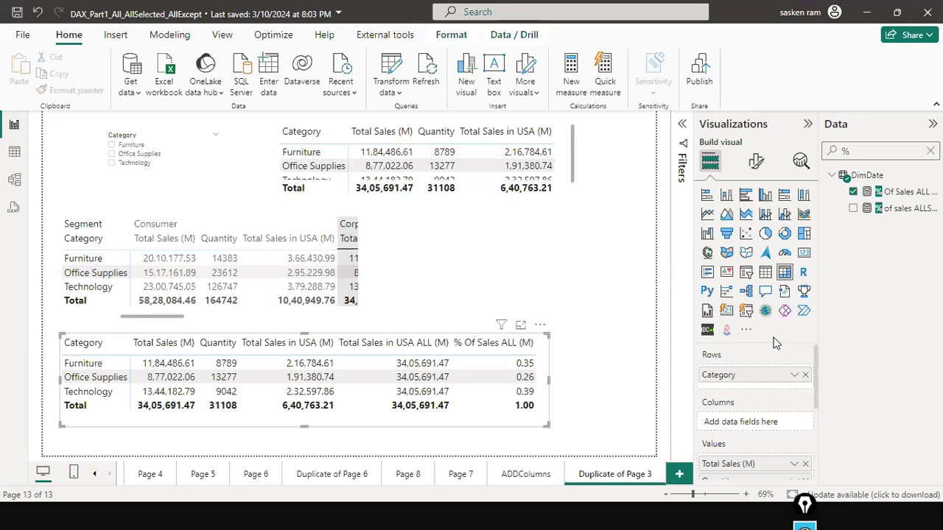
pyautogui.click(578, 279)
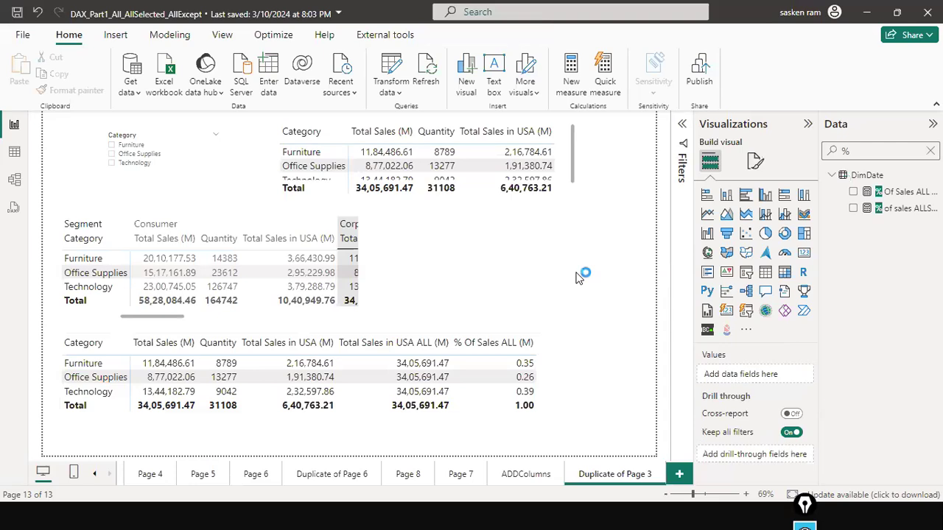